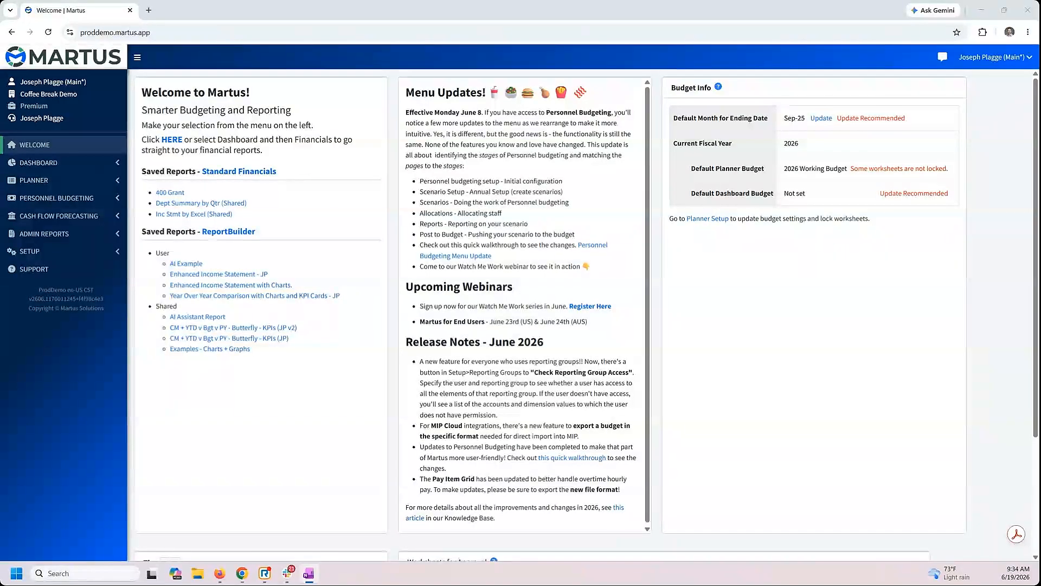
- Open the Financials income statement and look through the pages available under Planner and Personnel Budgeting
click(38, 163)
click(35, 182)
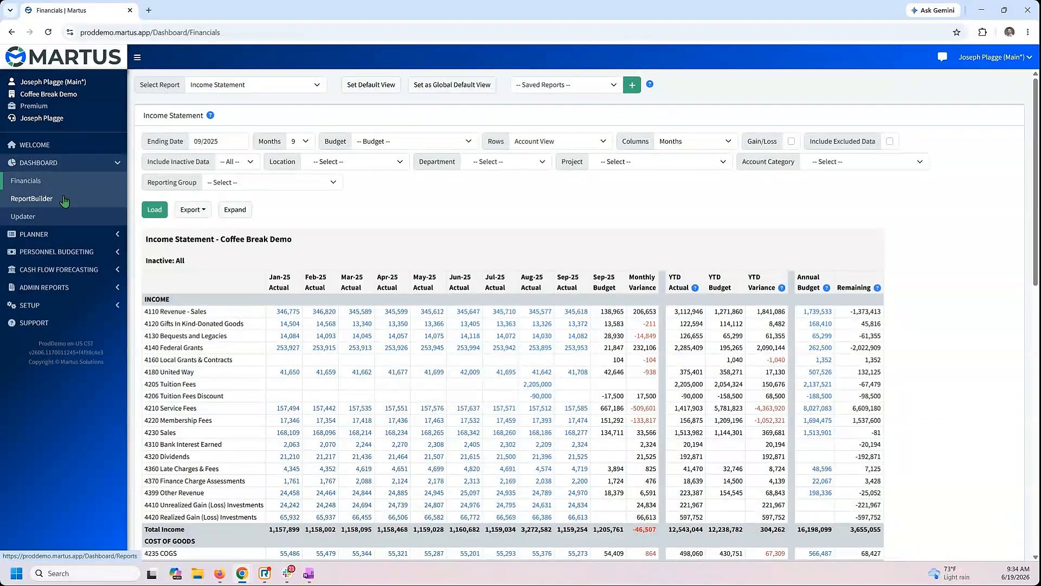
click(46, 233)
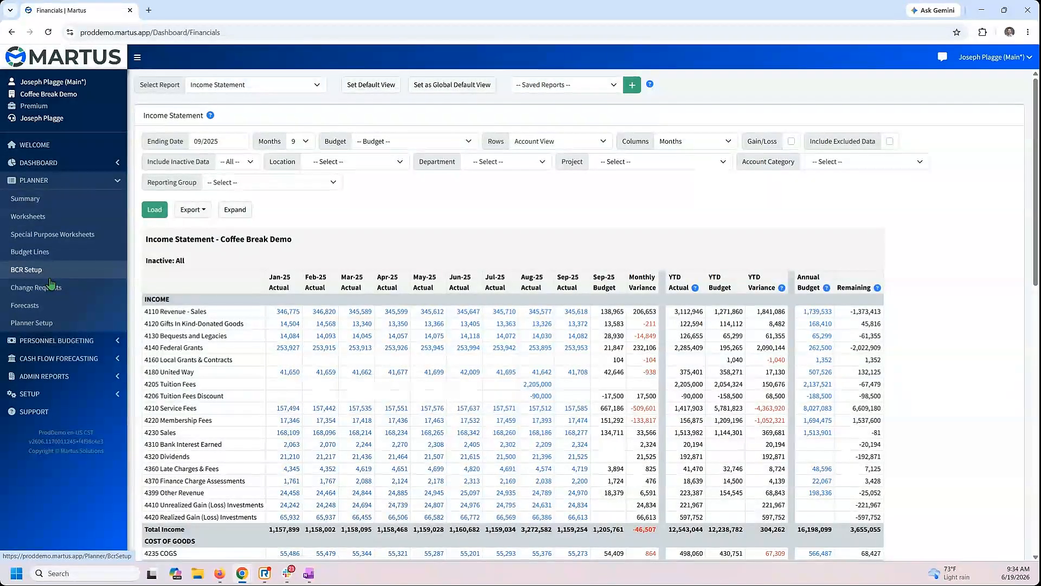
click(55, 340)
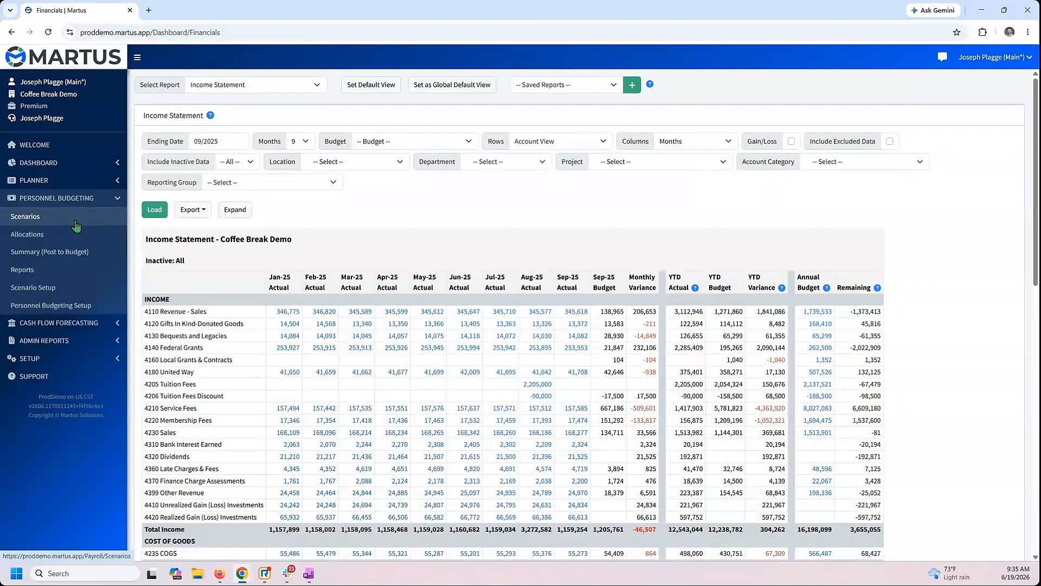
- From the user list in Setup, open the first user with the Department with Income role and show the assigned permissions
click(53, 358)
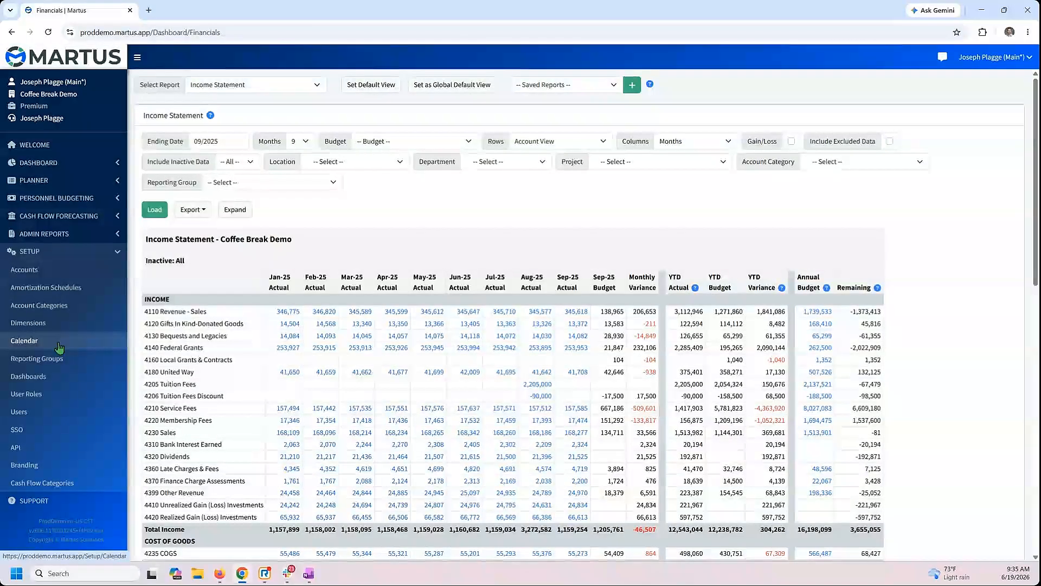
click(27, 412)
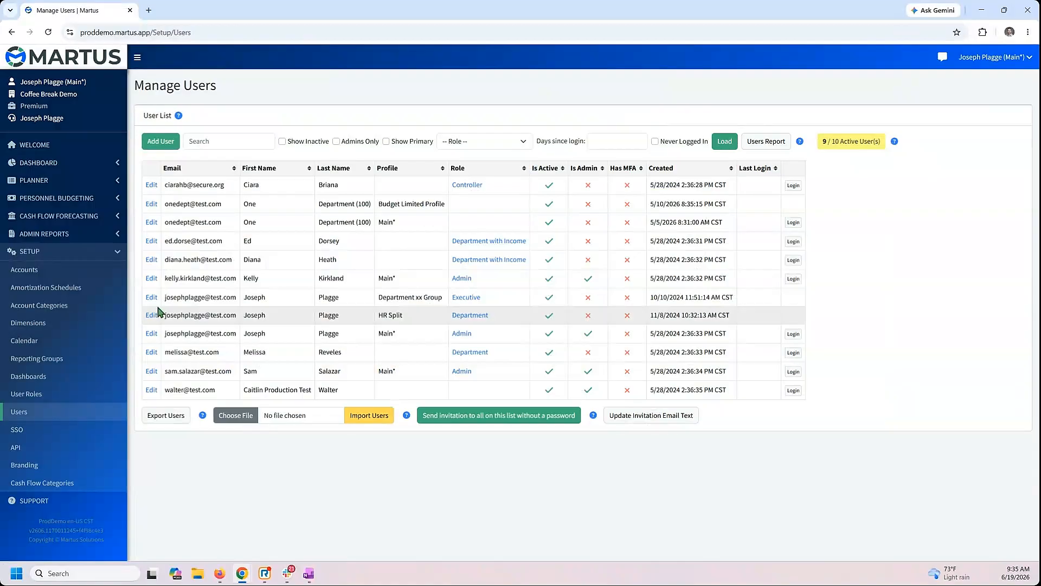
click(152, 241)
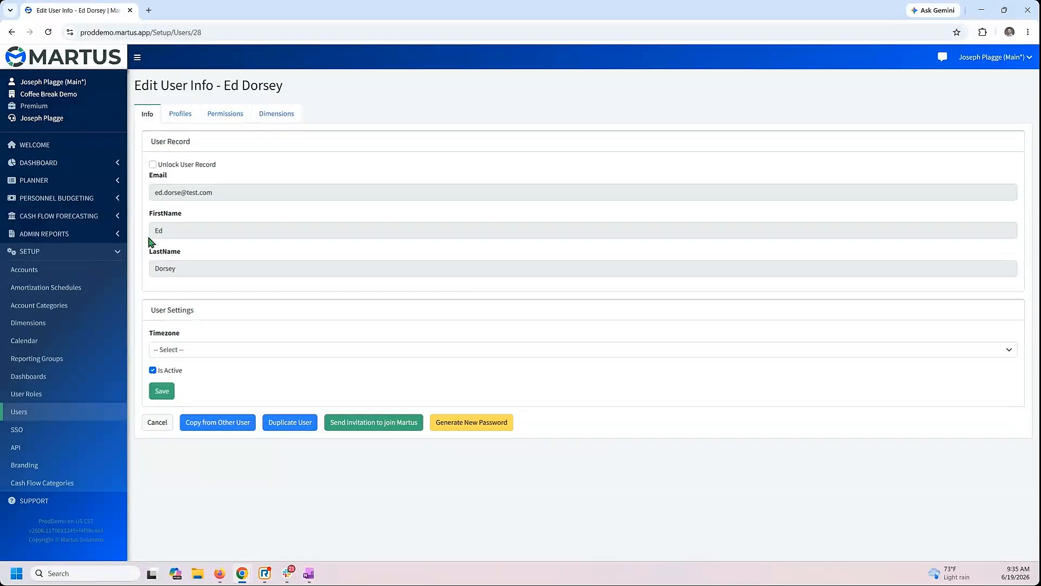
click(225, 113)
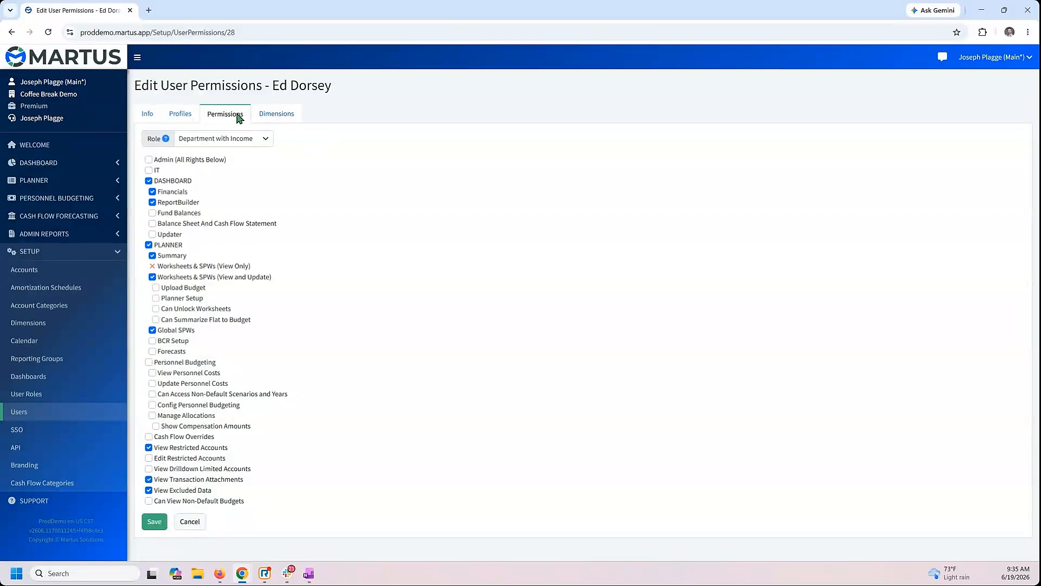
- Load the user's dimension restrictions for Location and for Department
click(278, 117)
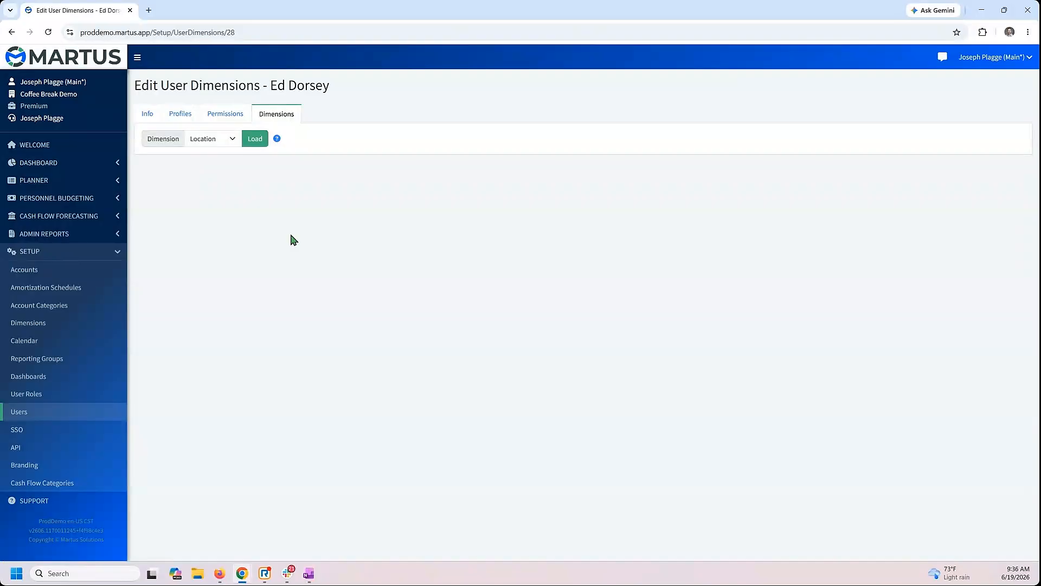
click(232, 142)
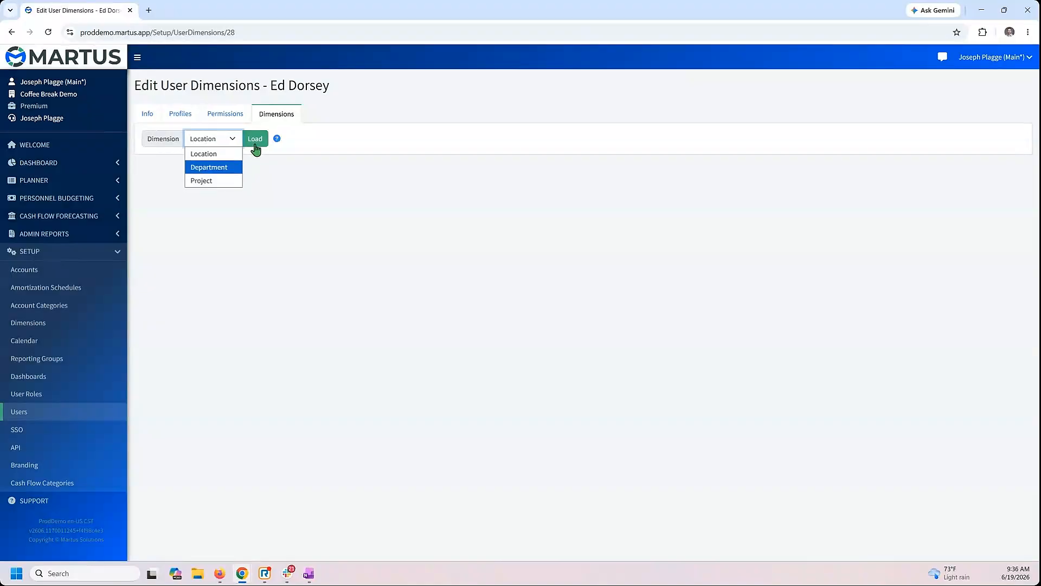
click(223, 156)
click(254, 139)
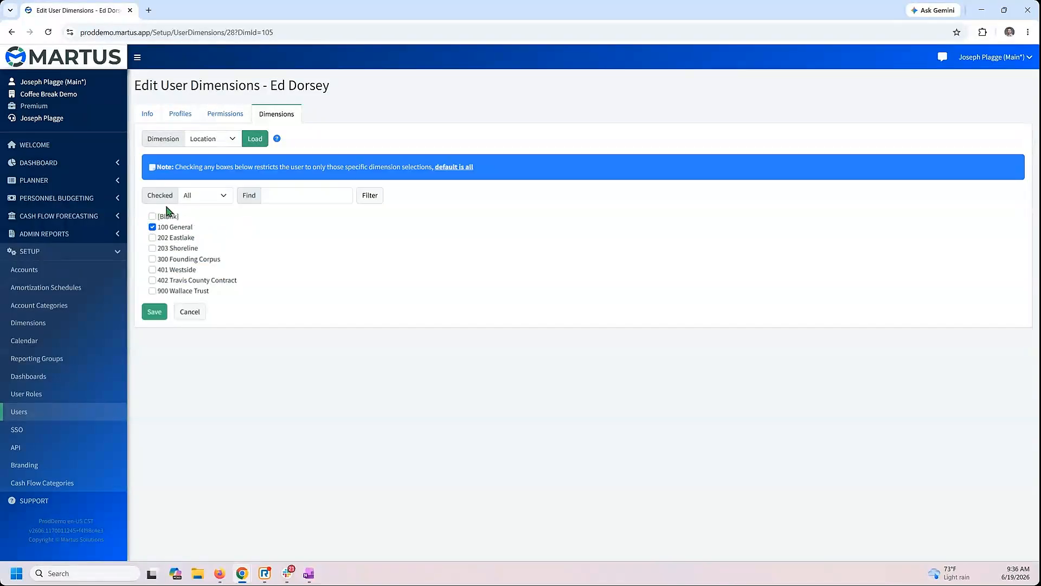
click(219, 140)
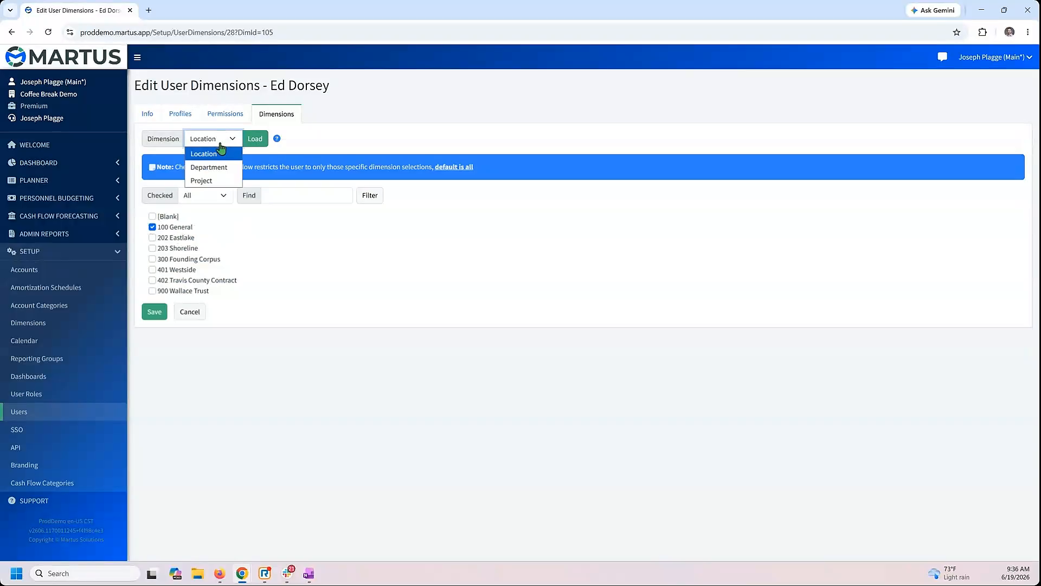
click(214, 165)
click(254, 139)
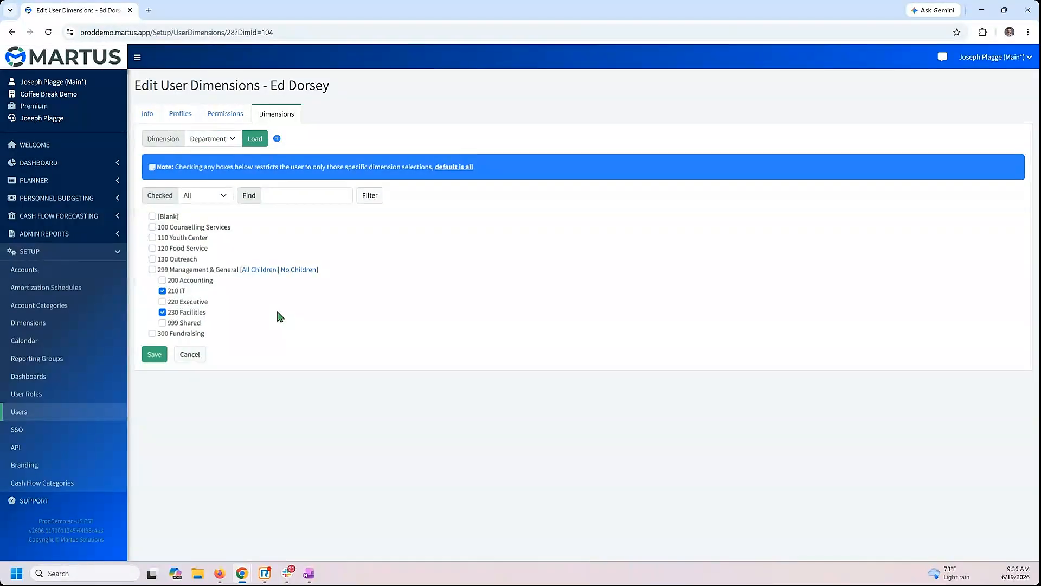
- Switch to the restricted user's Martus session in Firefox, view the Dashboard and Planner pages available, and open Financials
mouse_move(220, 582)
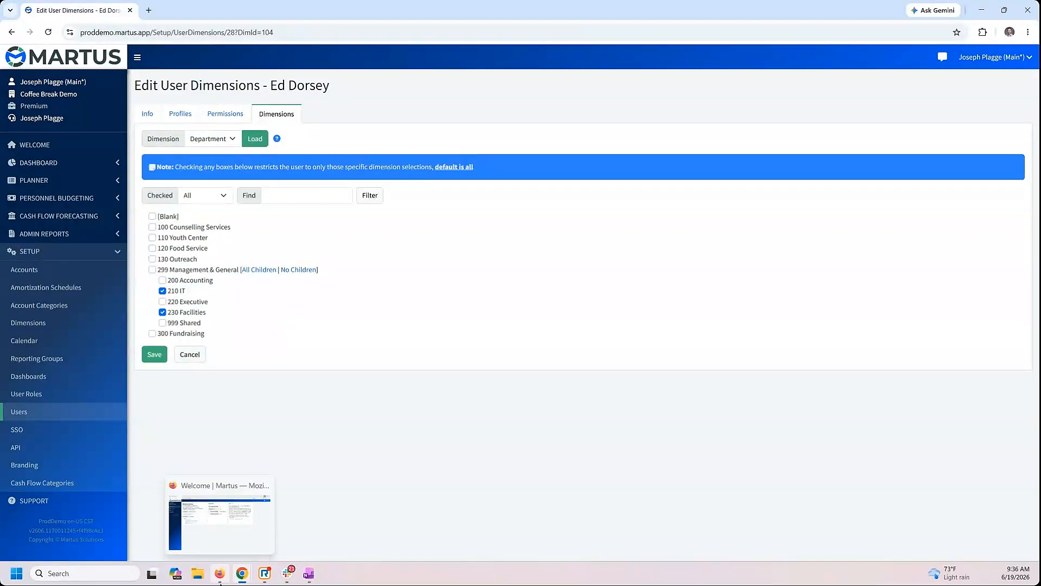
click(219, 518)
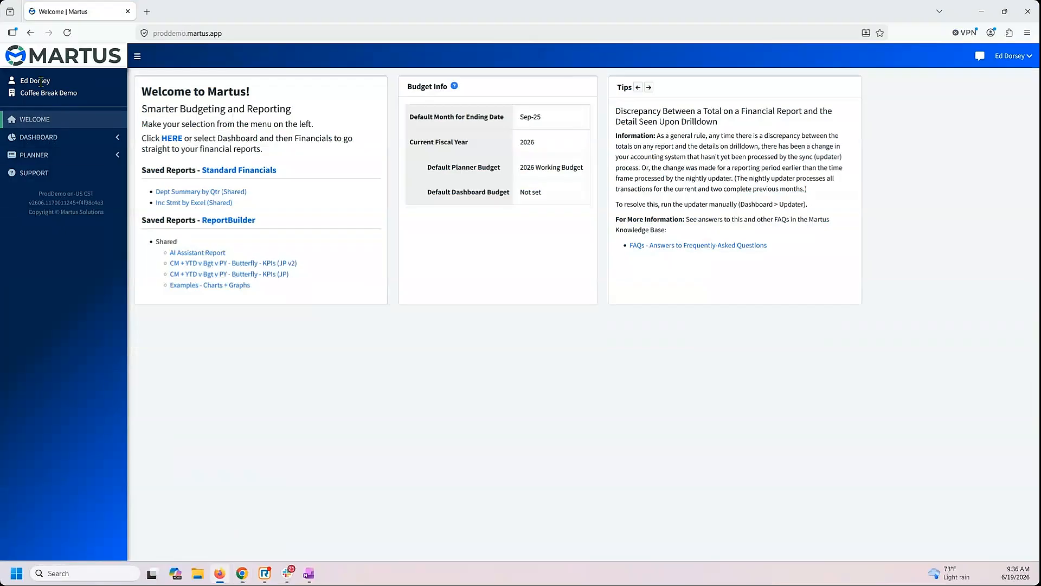
click(47, 135)
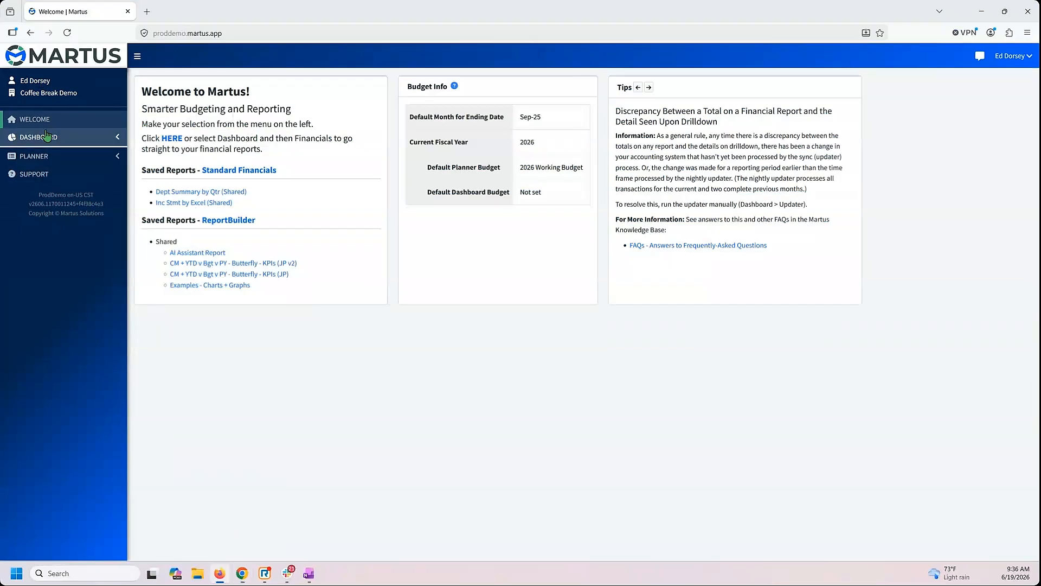
click(42, 189)
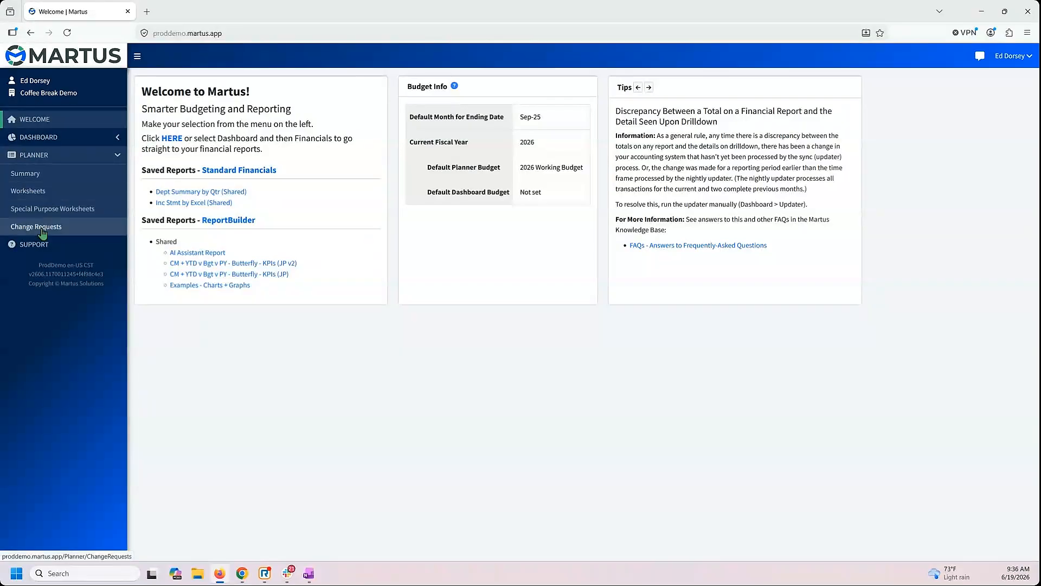
click(47, 136)
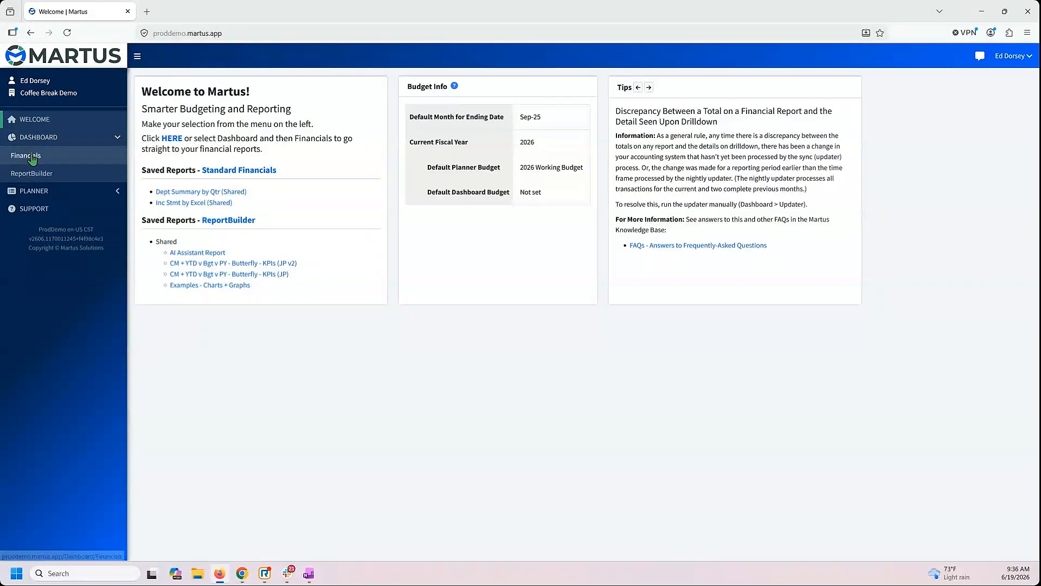
click(31, 158)
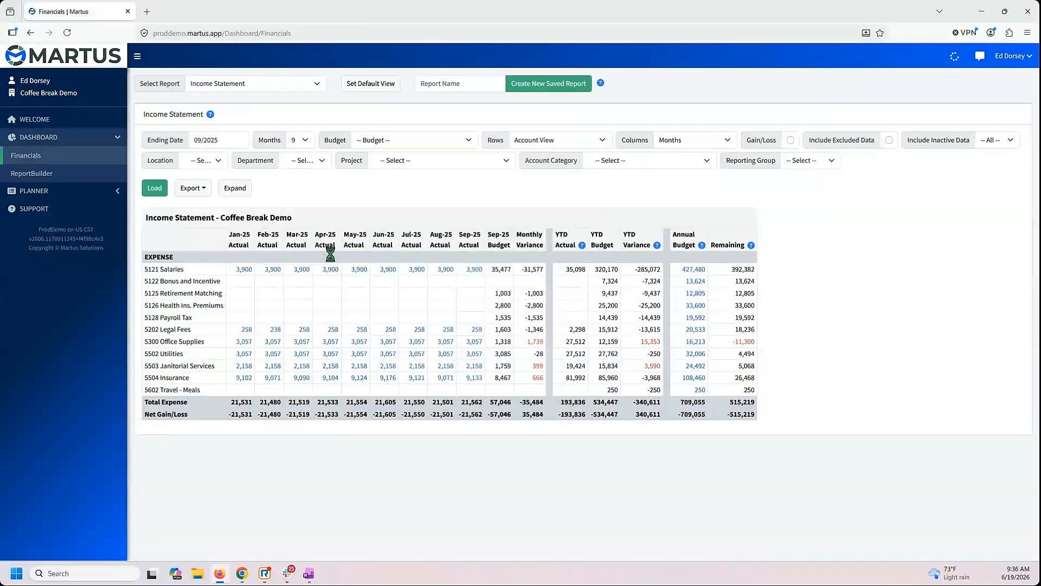
- Check which departments and locations the restricted user can filter the income statement by
click(319, 163)
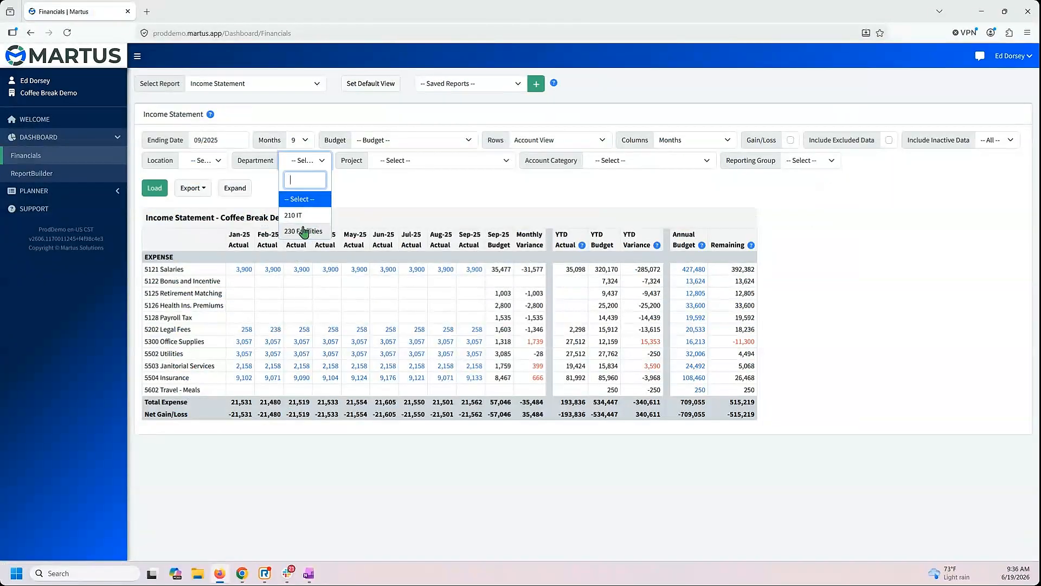
click(204, 161)
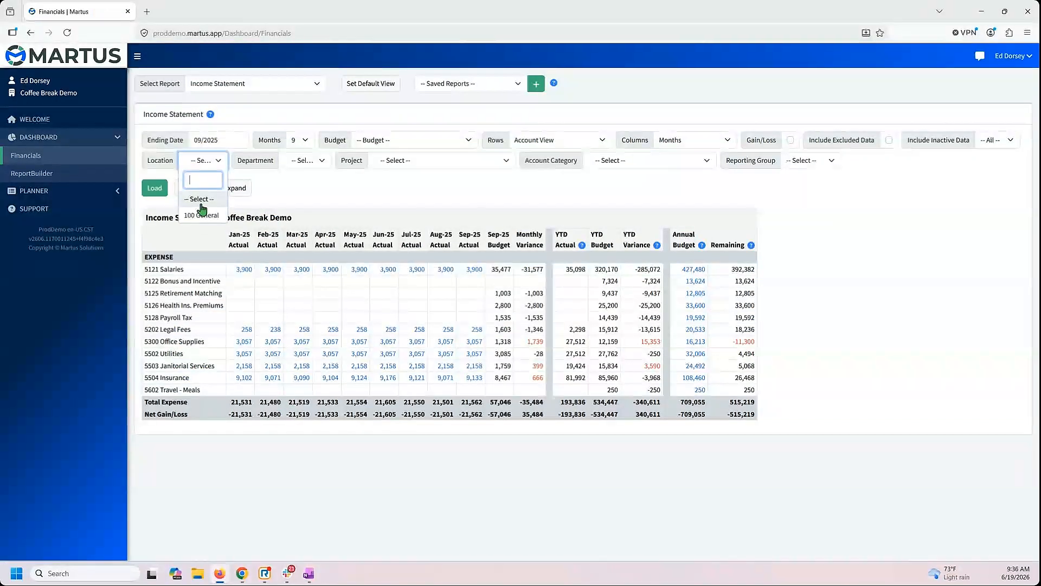
click(294, 192)
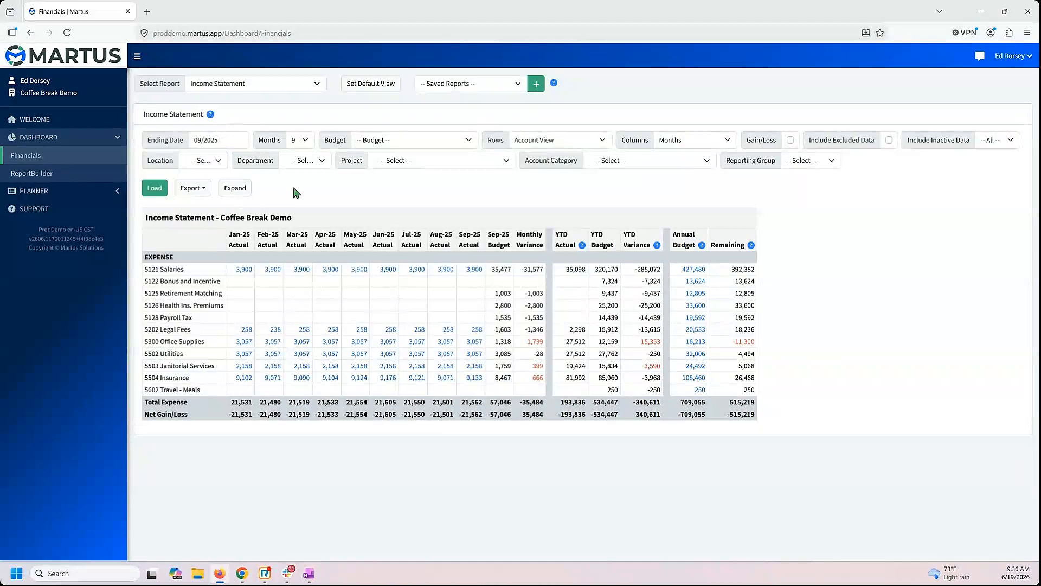
- Return to the admin session in Chrome and open the Dashboard report under Financials
click(984, 13)
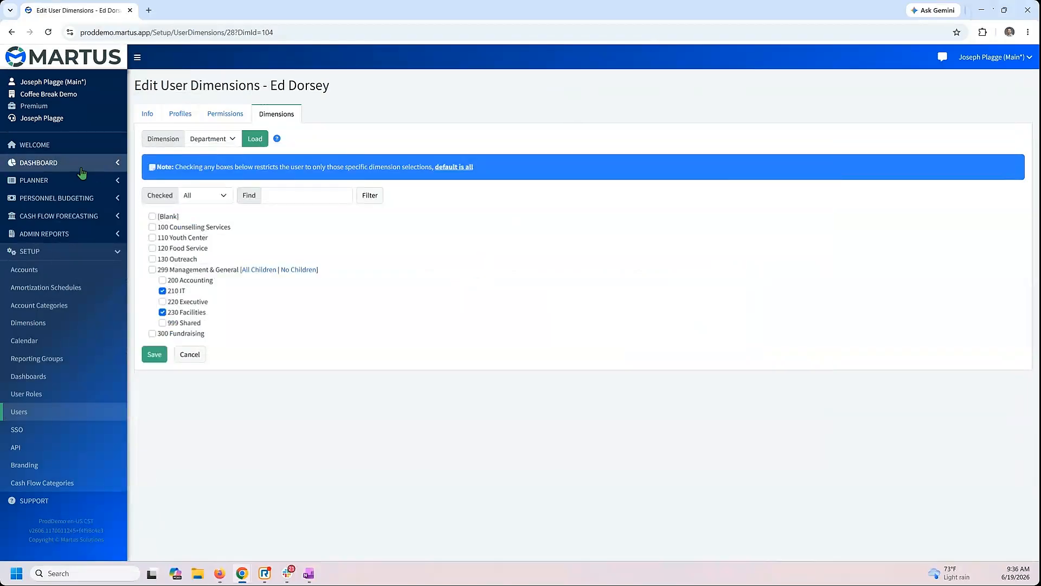
click(81, 169)
click(35, 182)
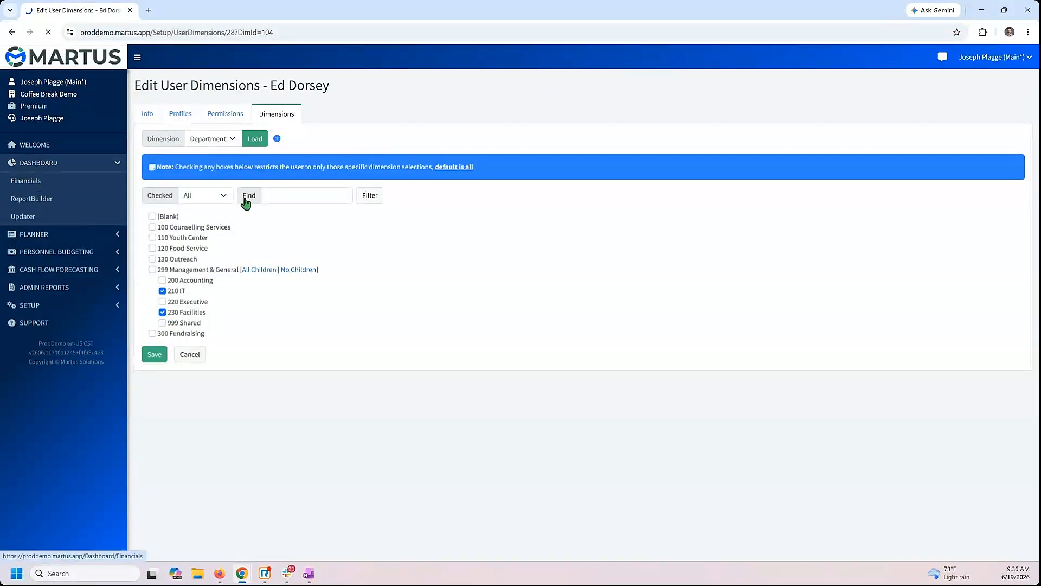
click(296, 84)
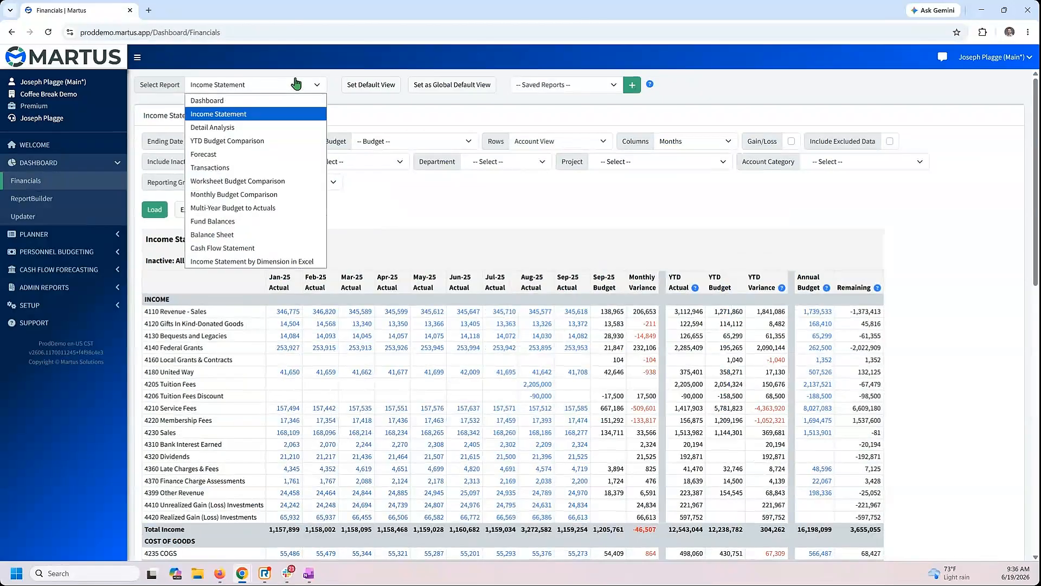
click(251, 102)
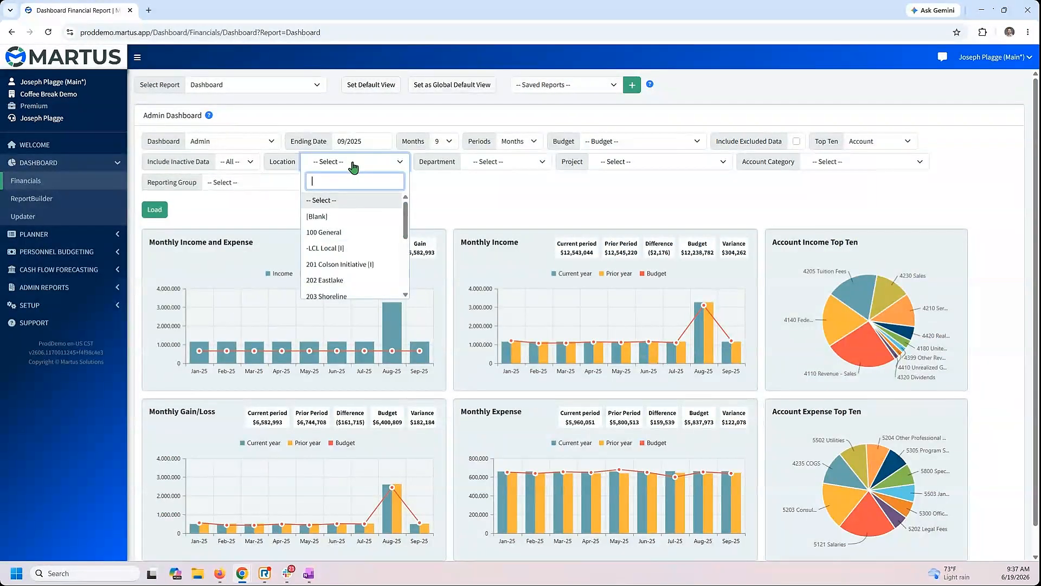
- Examine the Location, Department and Project filter choices on the admin dashboard without applying any
scroll(359, 252, down, 1)
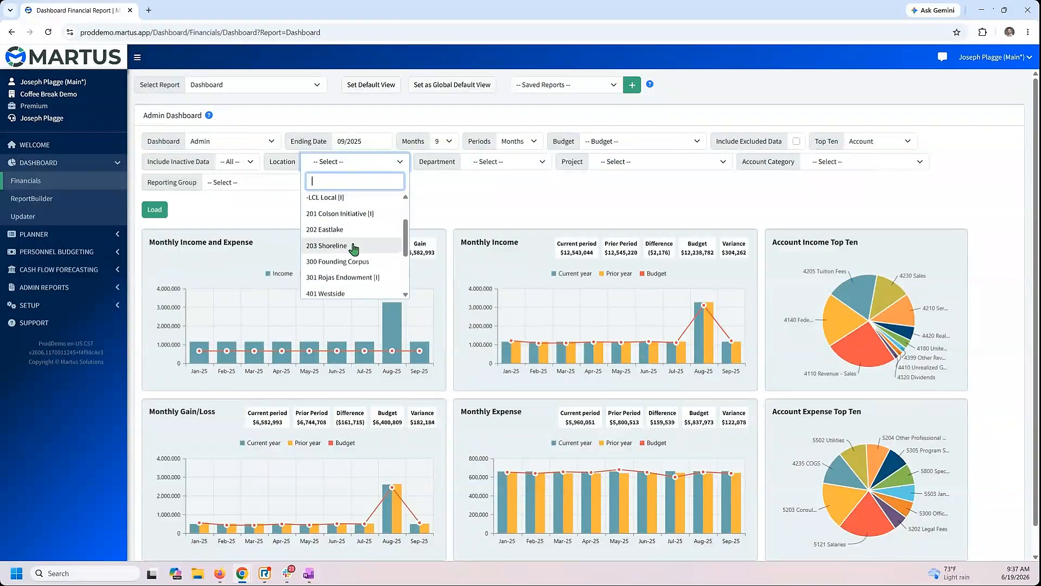
click(499, 161)
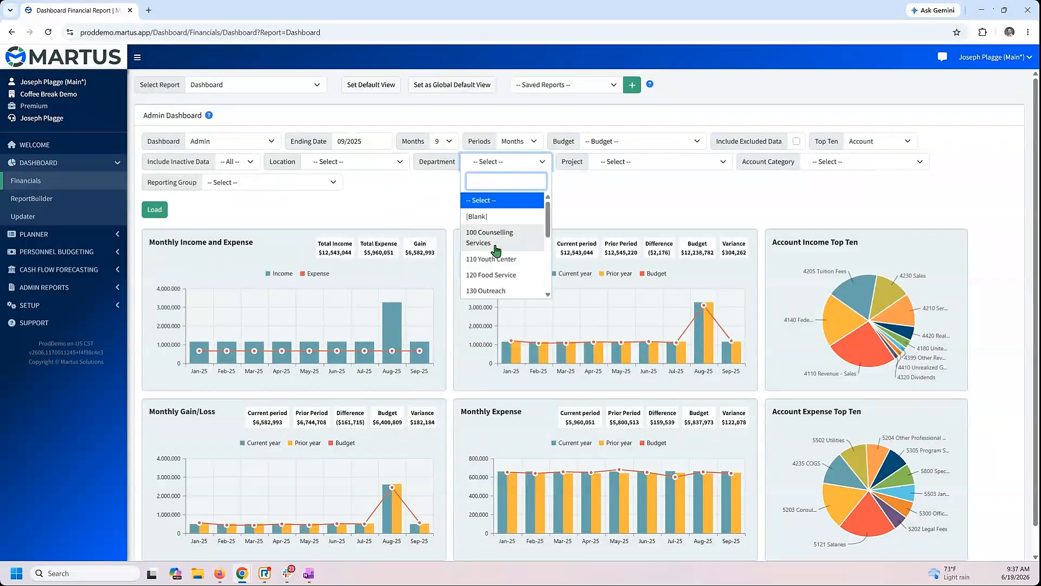
click(620, 164)
click(392, 225)
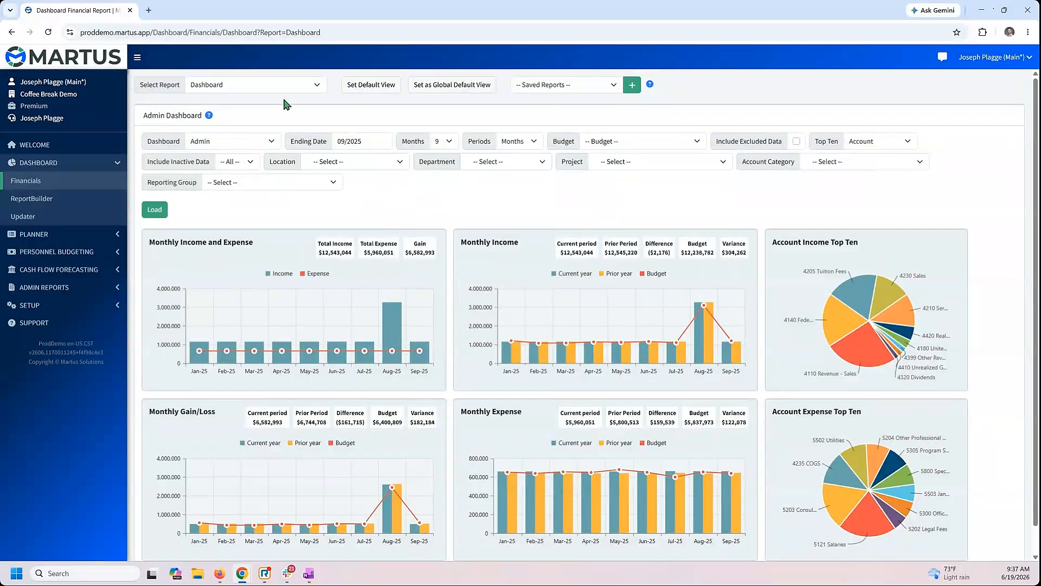
- Load the Income Statement report with its rows set to Department View Summary, keeping months as columns
click(251, 87)
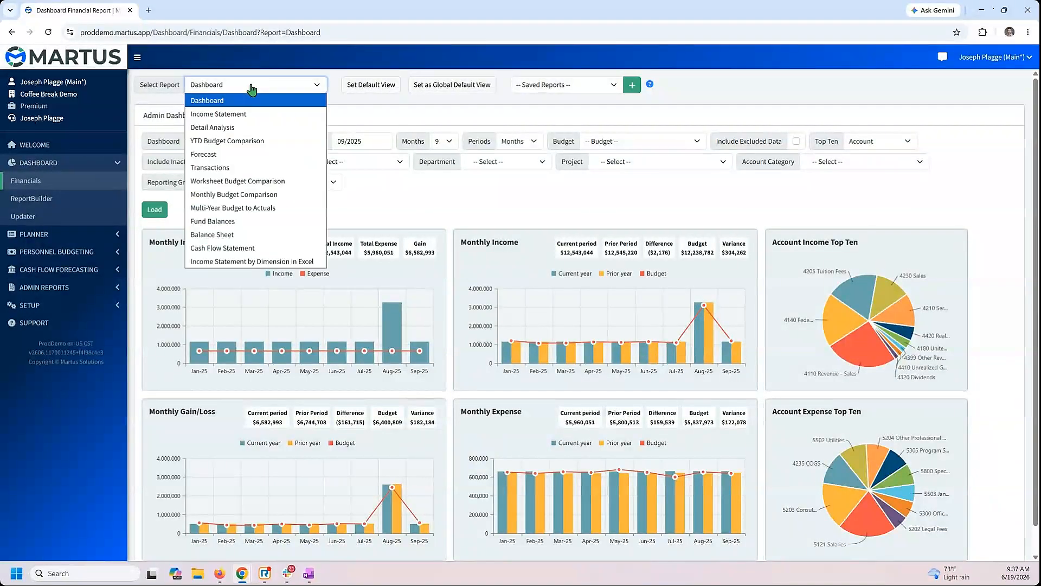
click(216, 116)
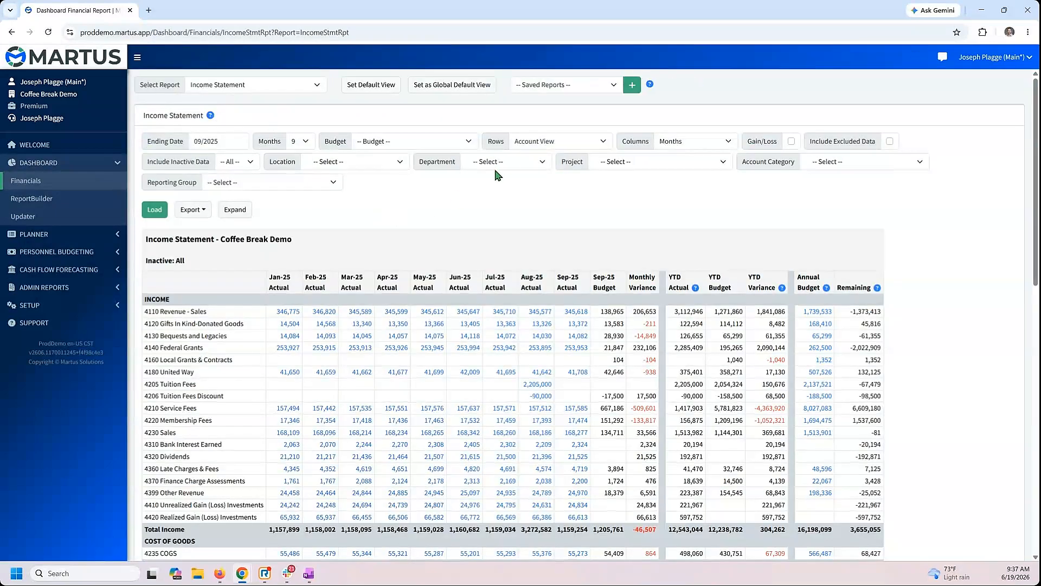
click(541, 142)
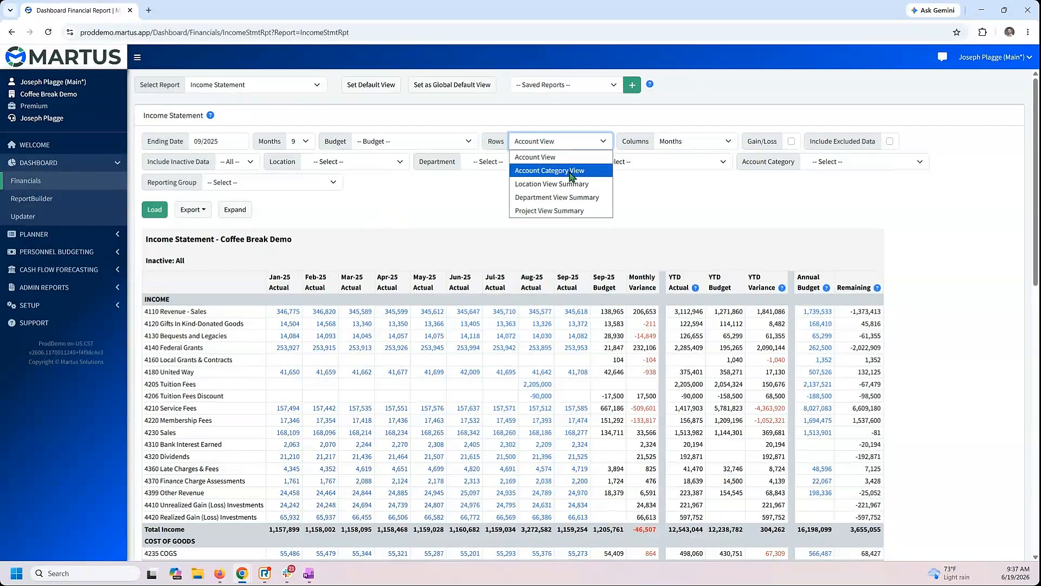
click(681, 142)
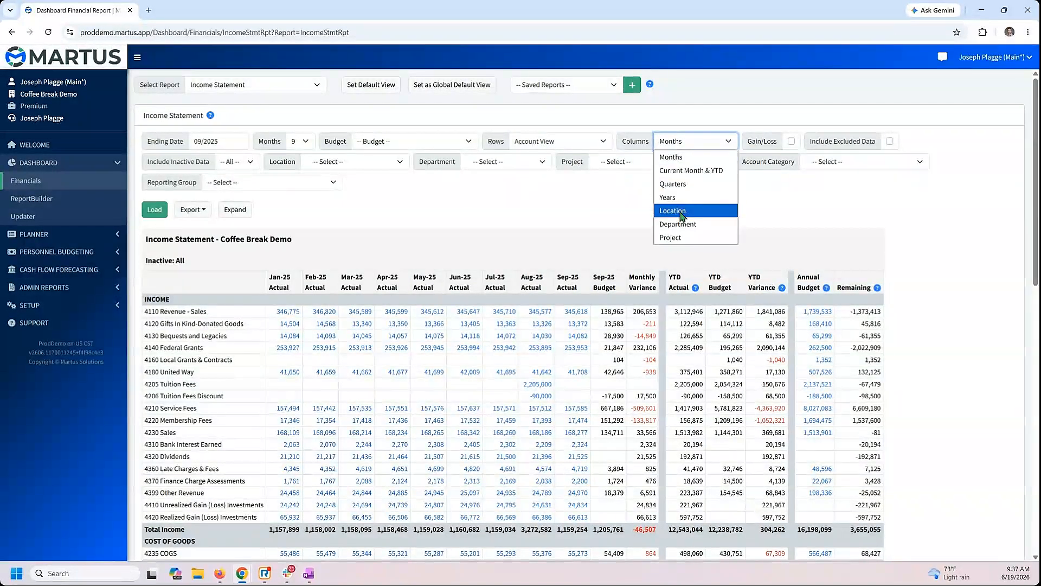
click(598, 143)
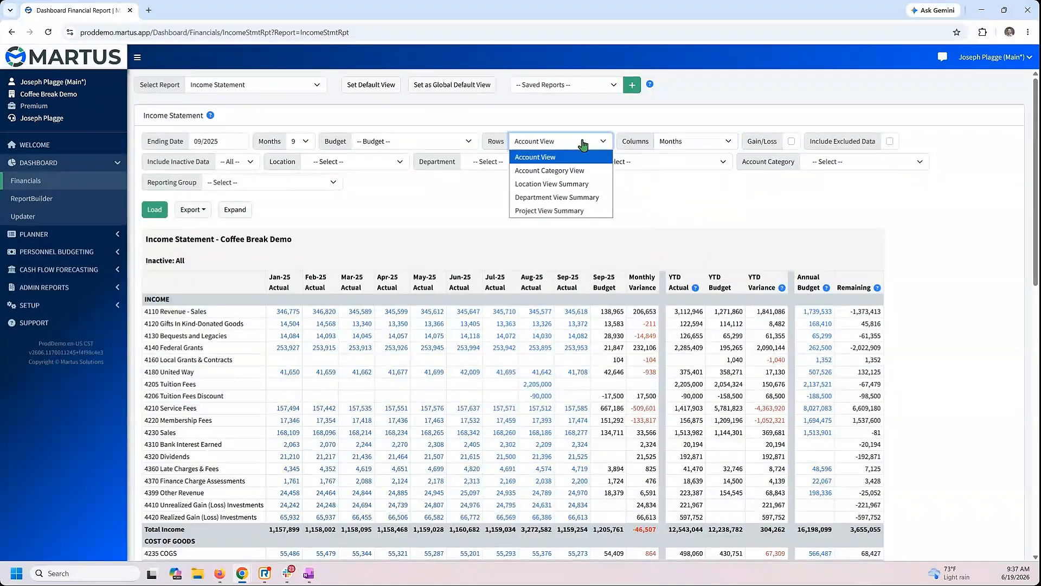
click(543, 197)
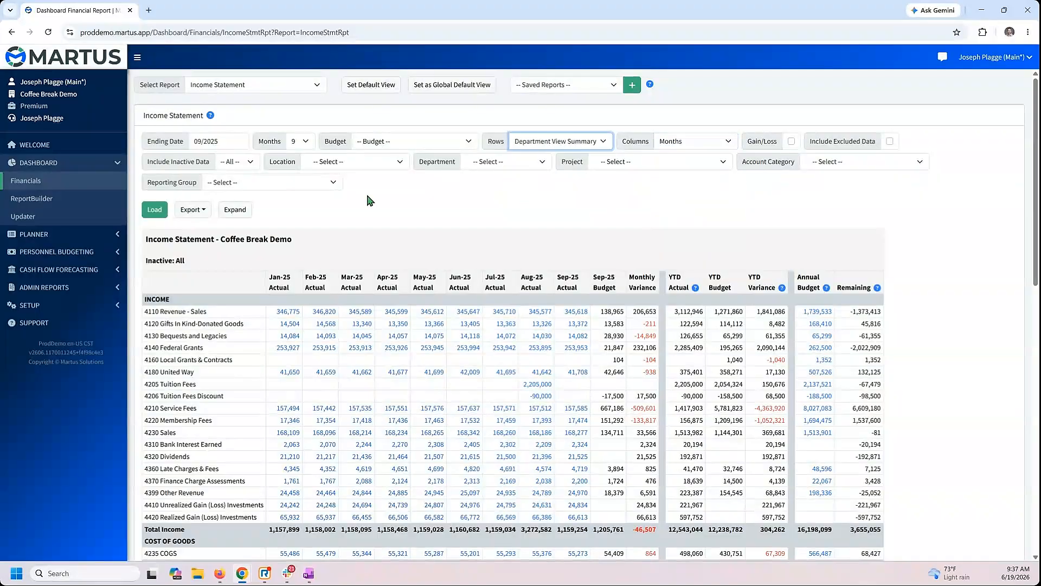
click(156, 210)
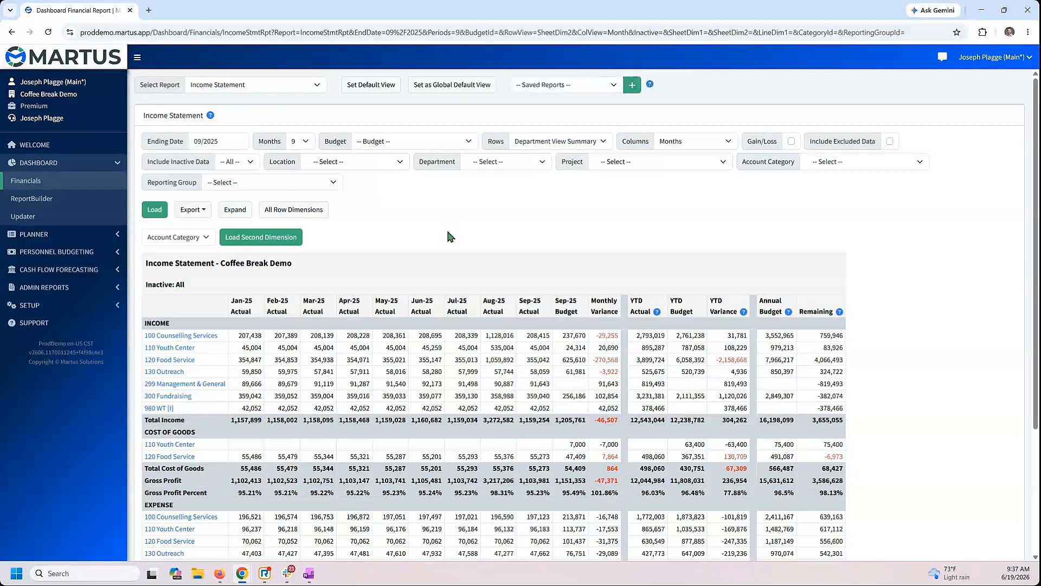
- Load the Income Statement with Location as its columns, keeping the Department View Summary rows
scroll(448, 231, down, 1)
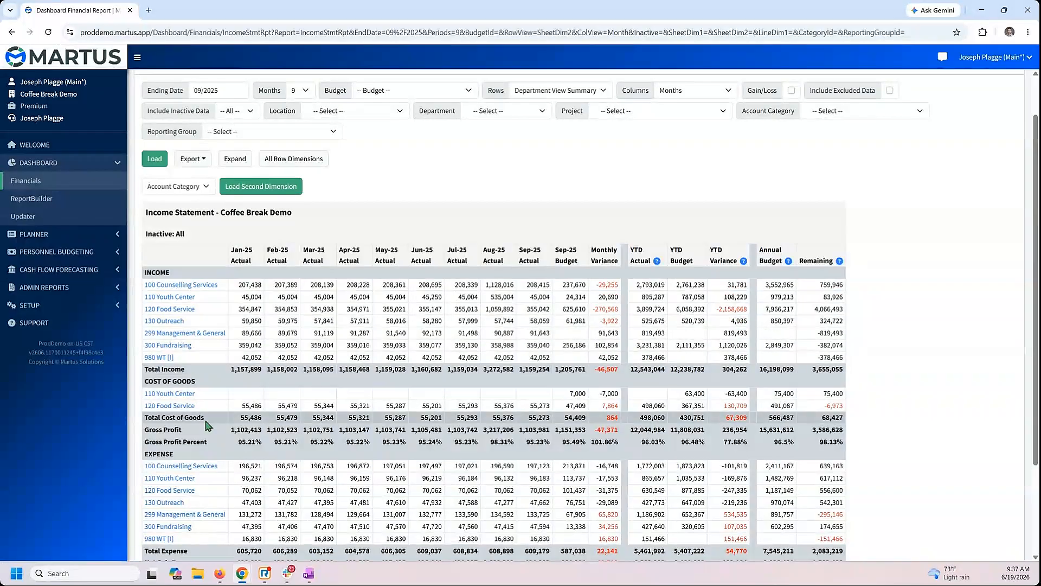
click(682, 91)
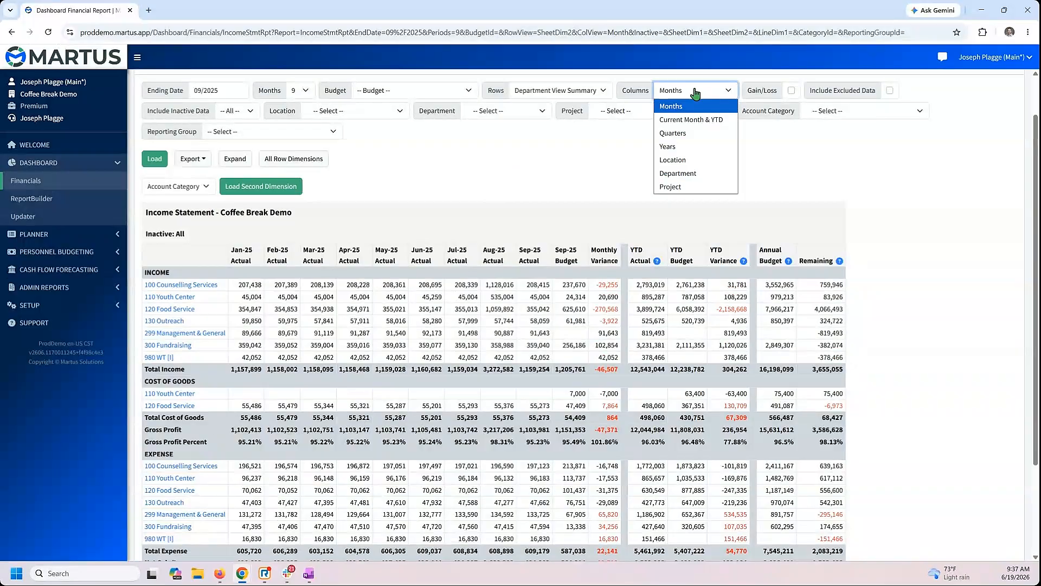
click(673, 160)
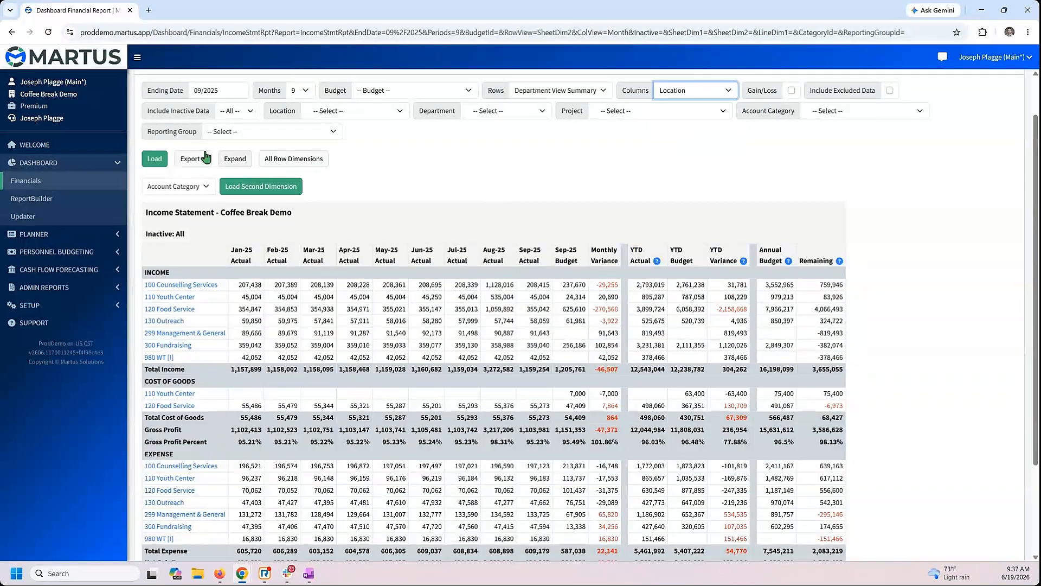
click(154, 158)
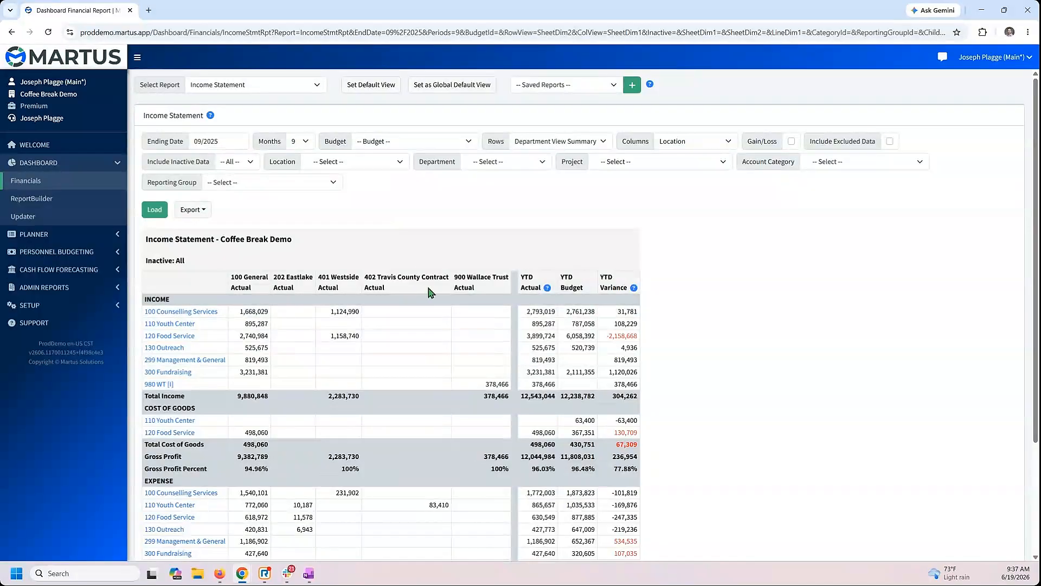
- Reload the Income Statement with its columns set to Current Month & YTD
click(680, 143)
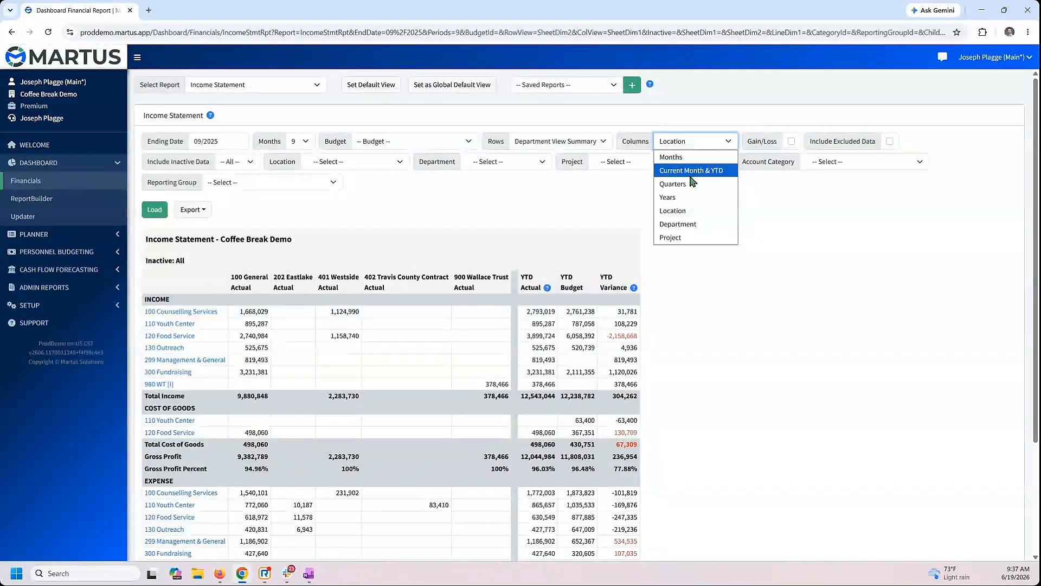
click(691, 172)
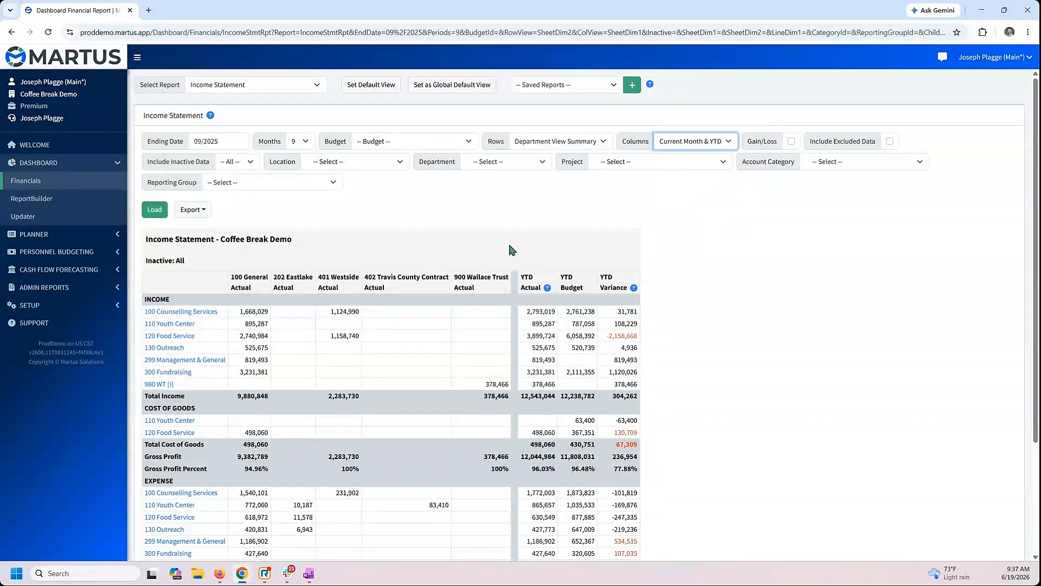
click(155, 210)
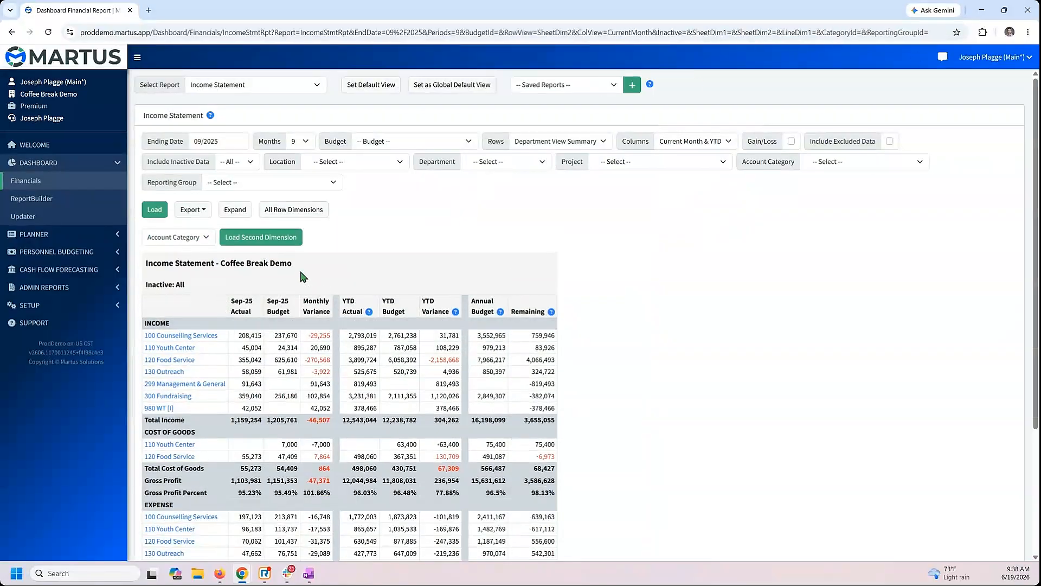
- Set the Income Statement rows to Account View and load the report
click(576, 142)
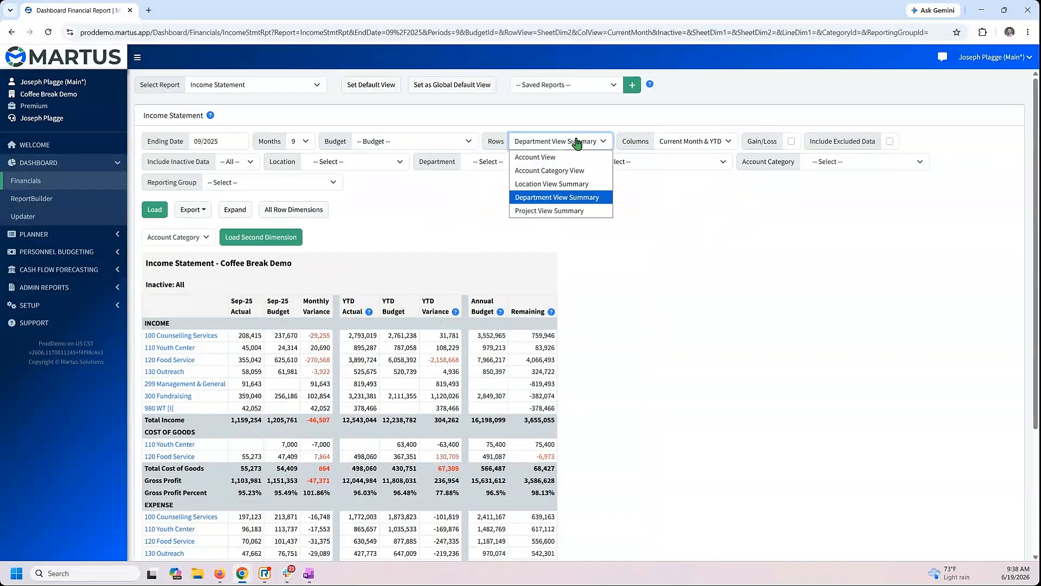
click(543, 157)
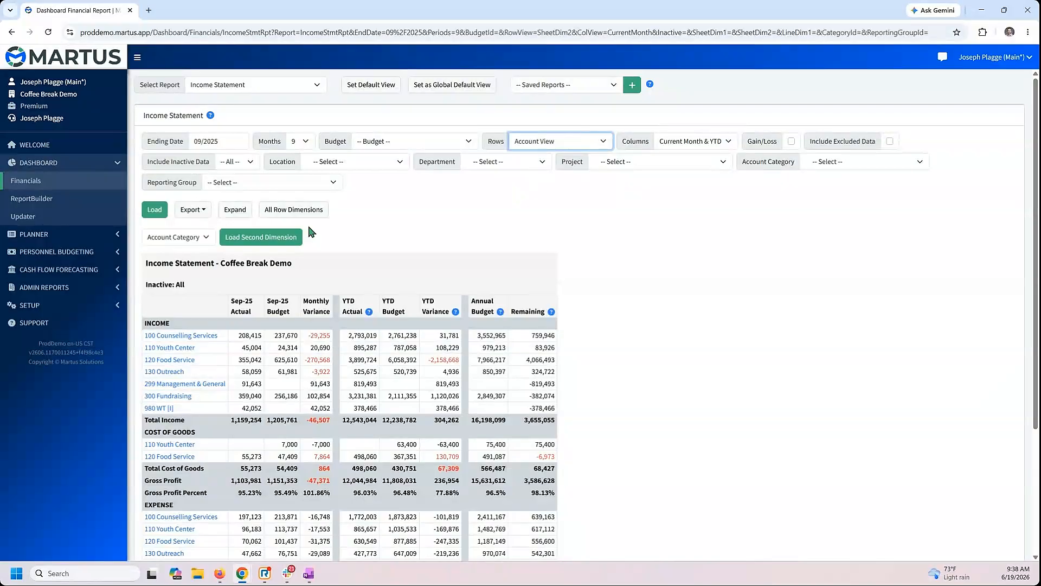
click(155, 209)
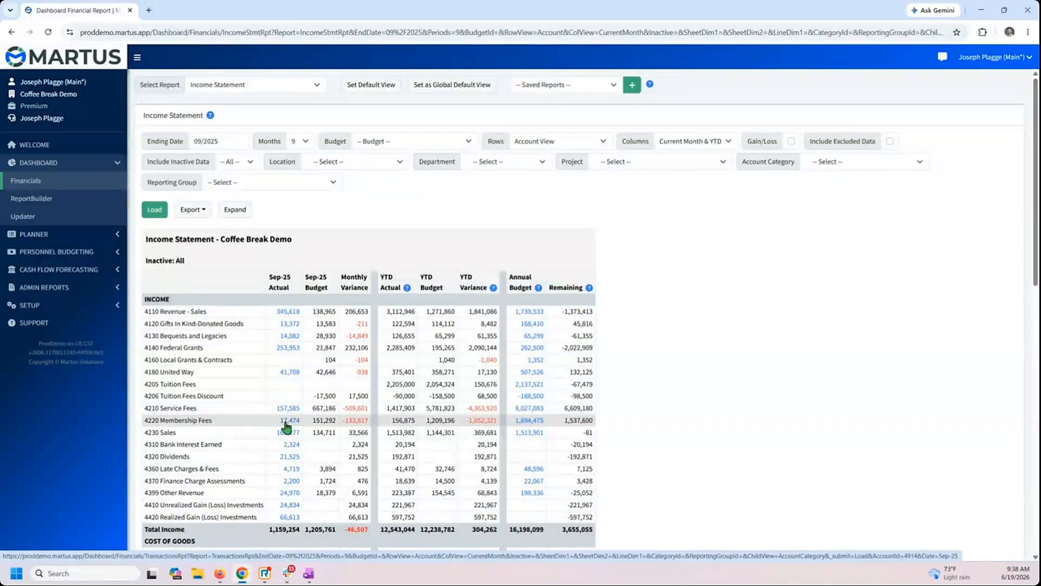
- Drill into the Sep-25 actual for 5300 Office Supplies to review its transactions, then close them and return to the Income Statement
scroll(290, 415, down, 5)
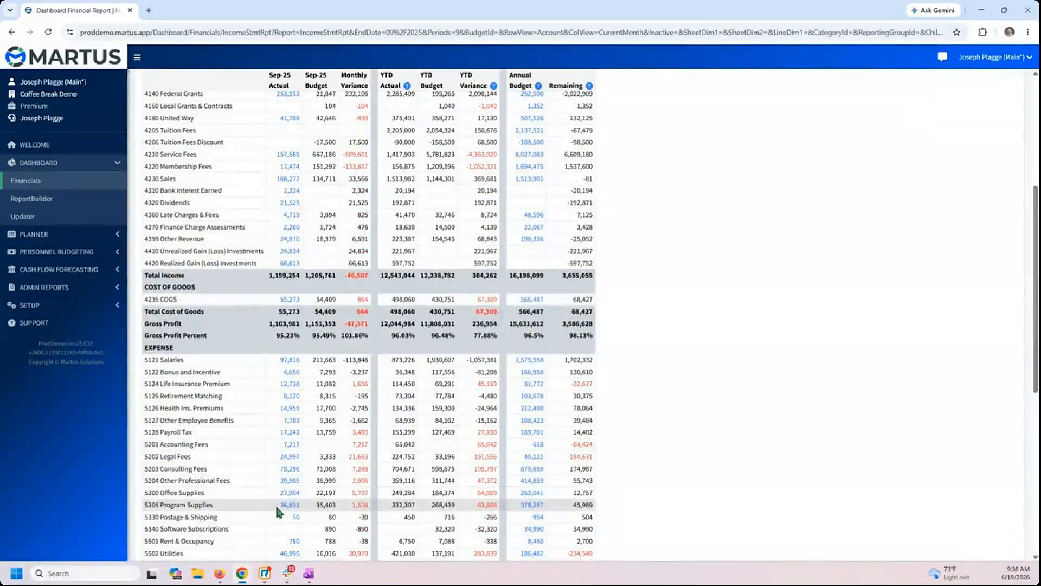
click(289, 494)
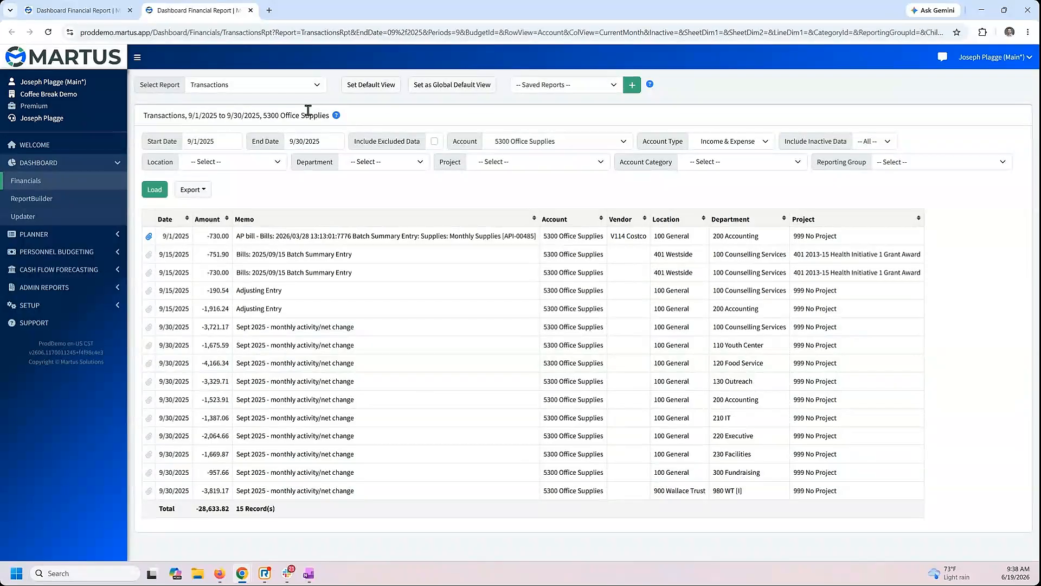
click(286, 90)
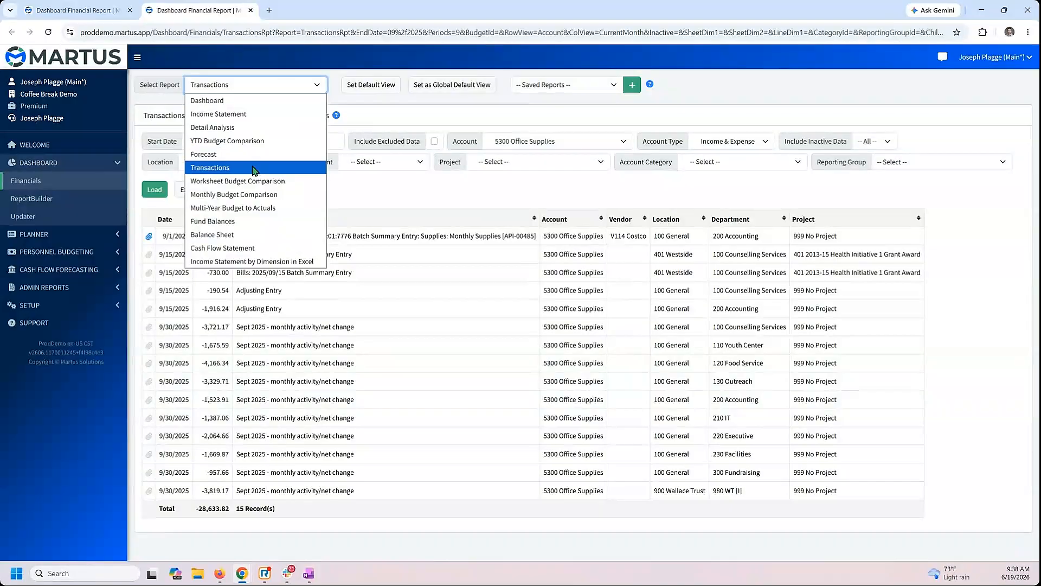
click(249, 10)
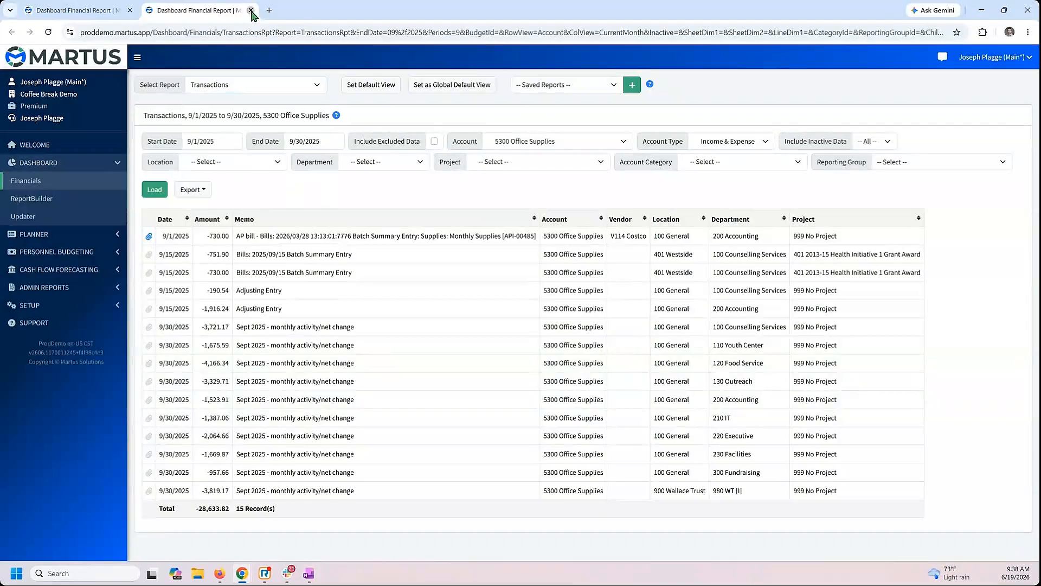
click(250, 11)
scroll(355, 323, up, 5)
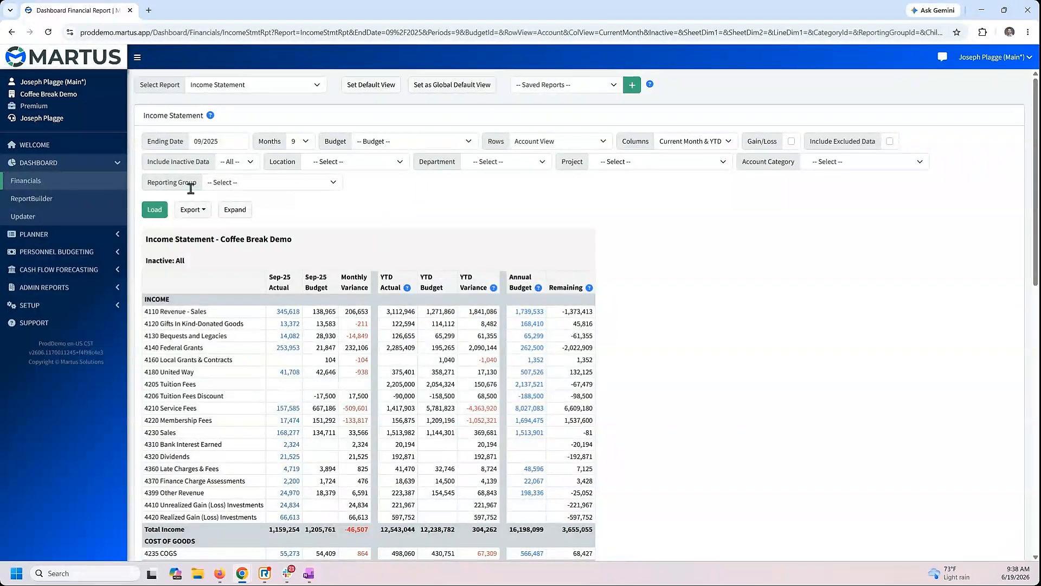
- Check the Income Statement's export formats, the saved reports and the available standard reports without choosing any
click(199, 213)
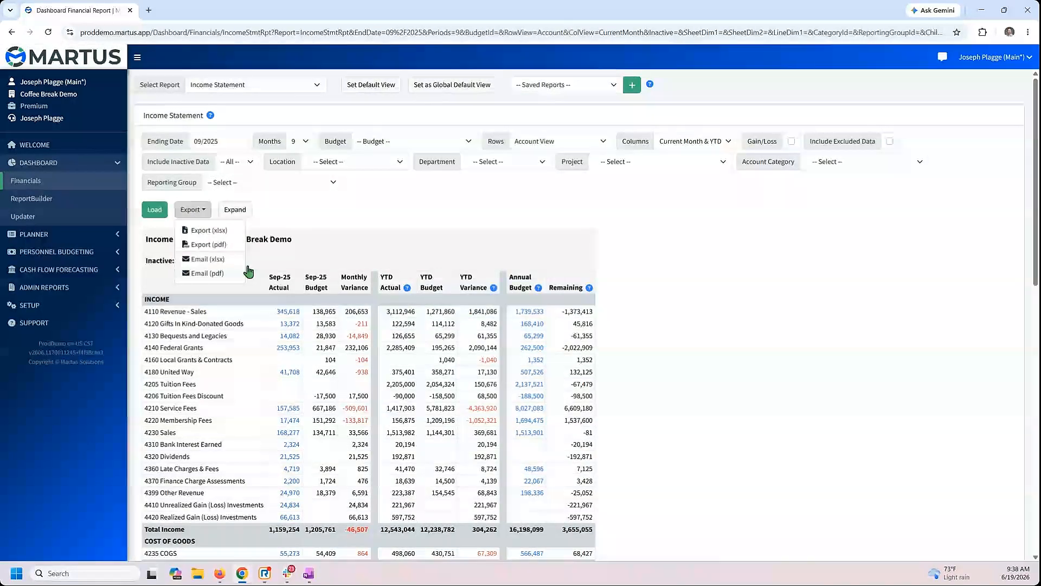
click(356, 212)
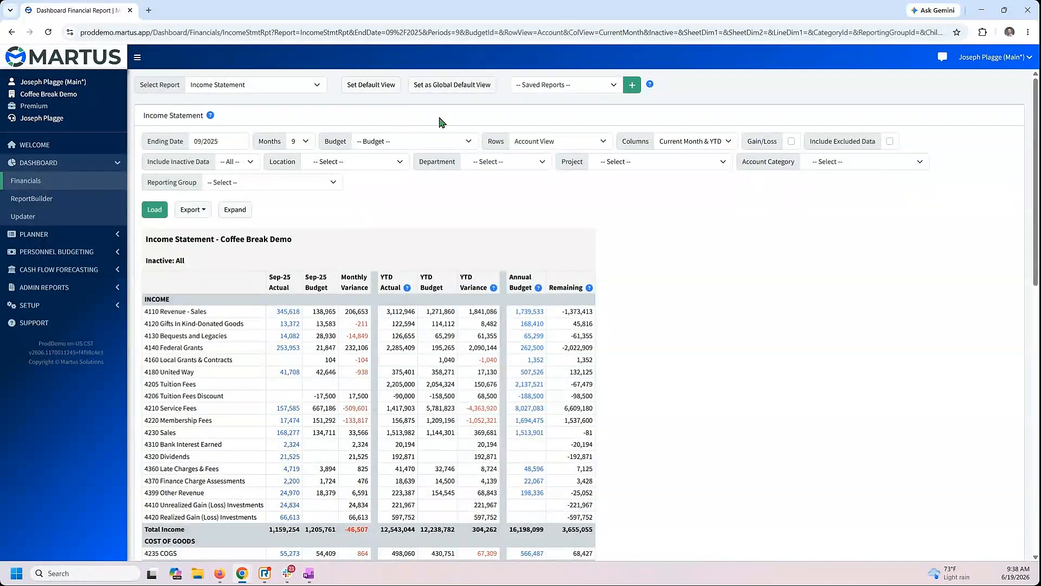
click(554, 88)
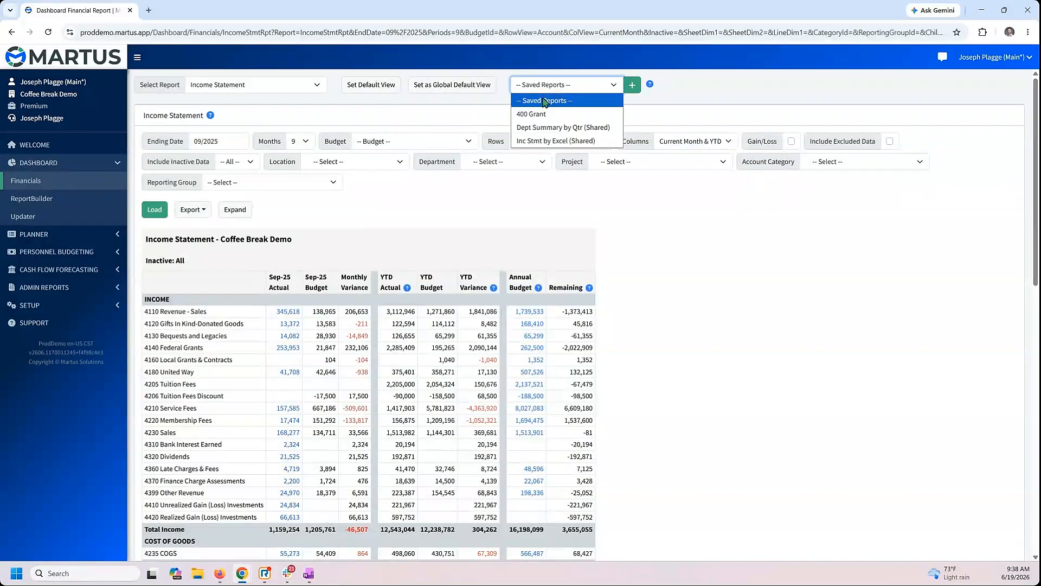
click(485, 207)
click(312, 85)
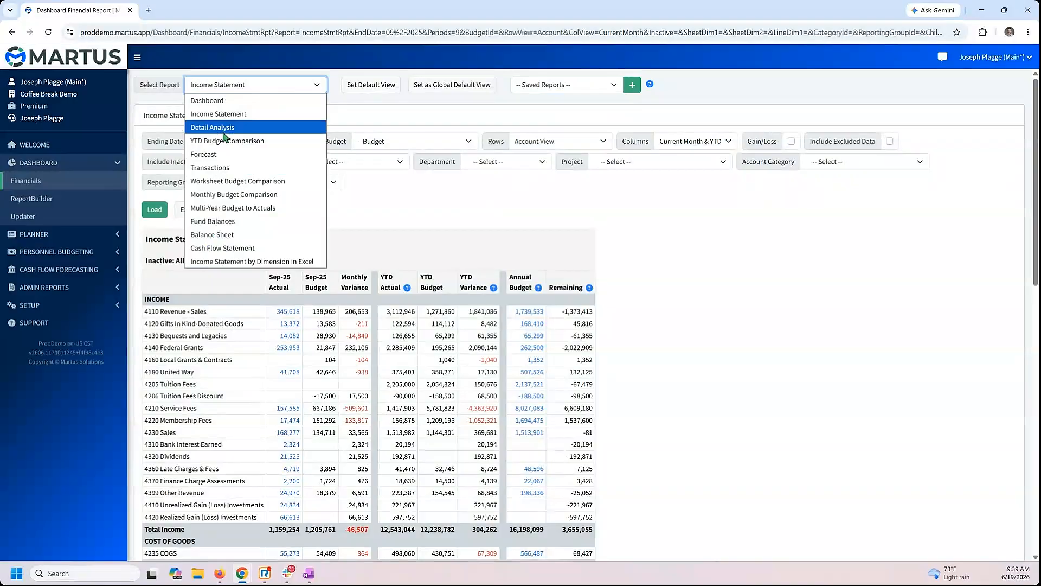
click(45, 200)
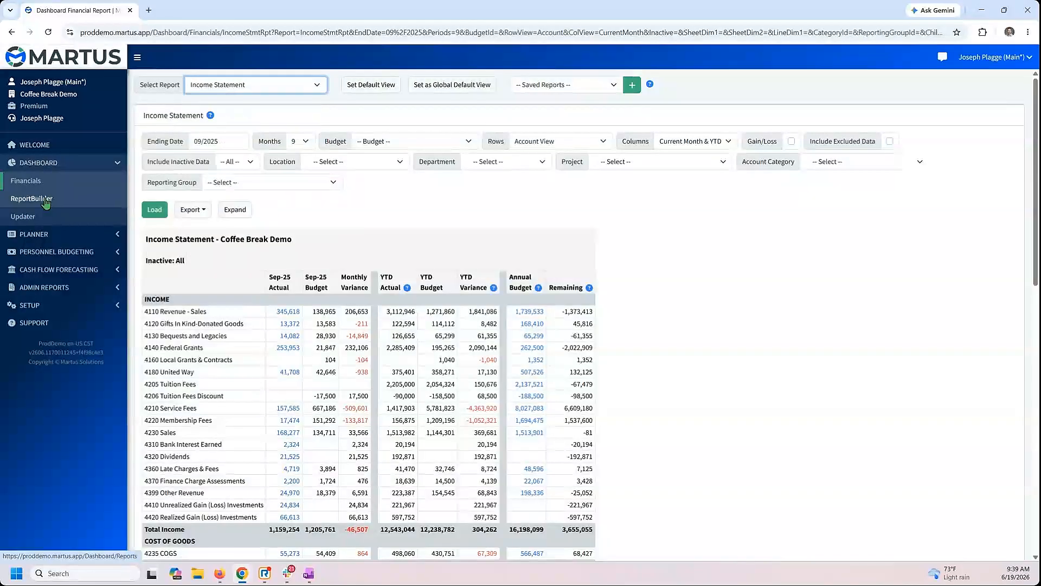
- Open the shared AI Assistant Report from ReportBuilder, view it in Edit Mode, and return to the report list
click(45, 199)
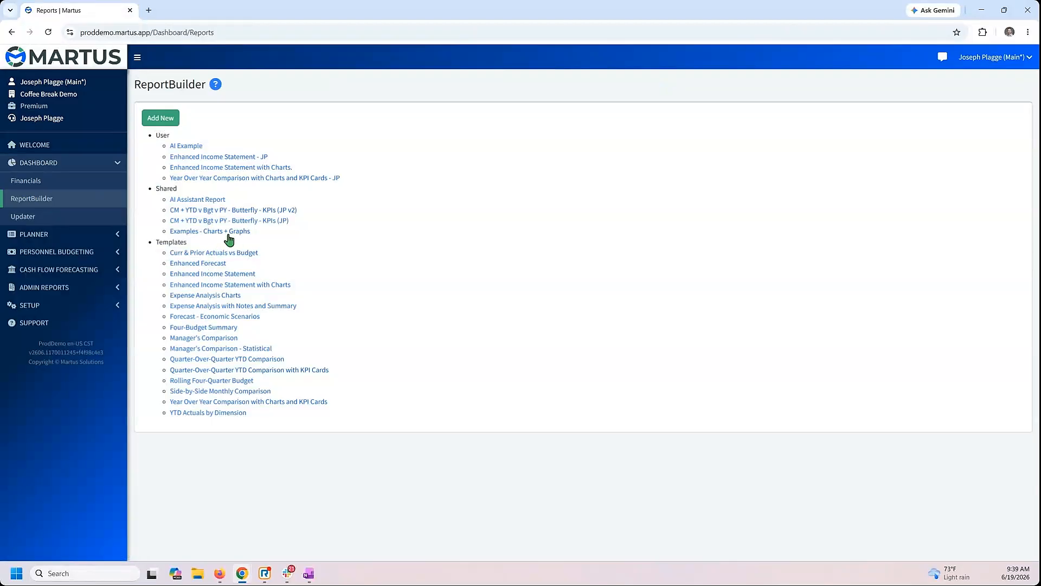
click(197, 201)
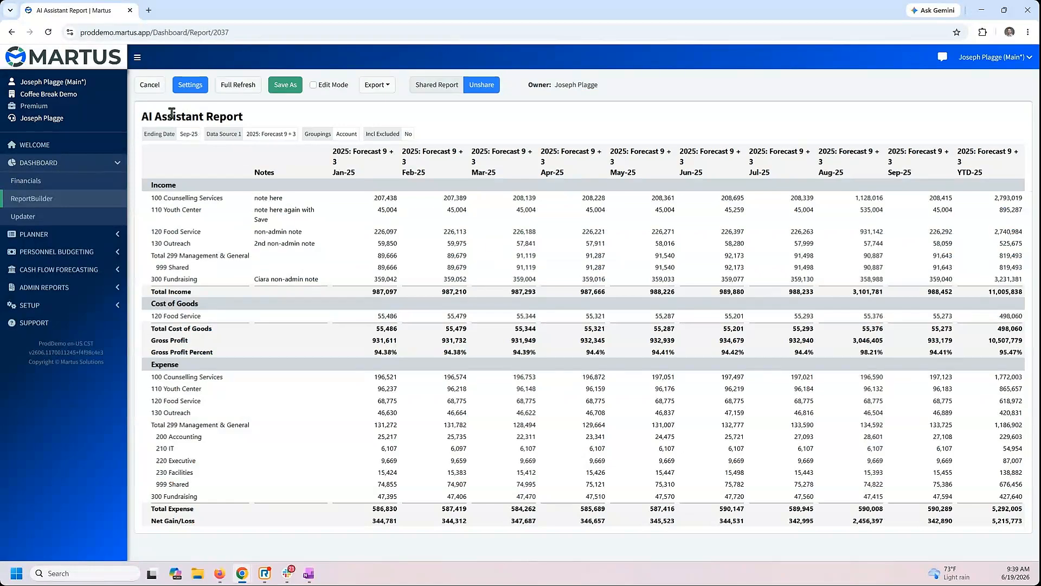
click(313, 85)
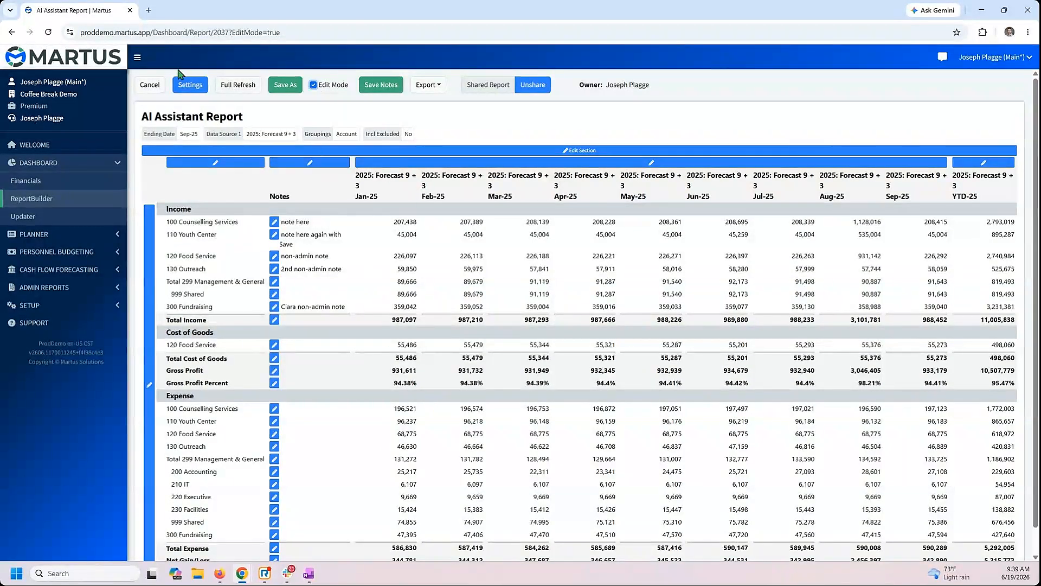
click(147, 85)
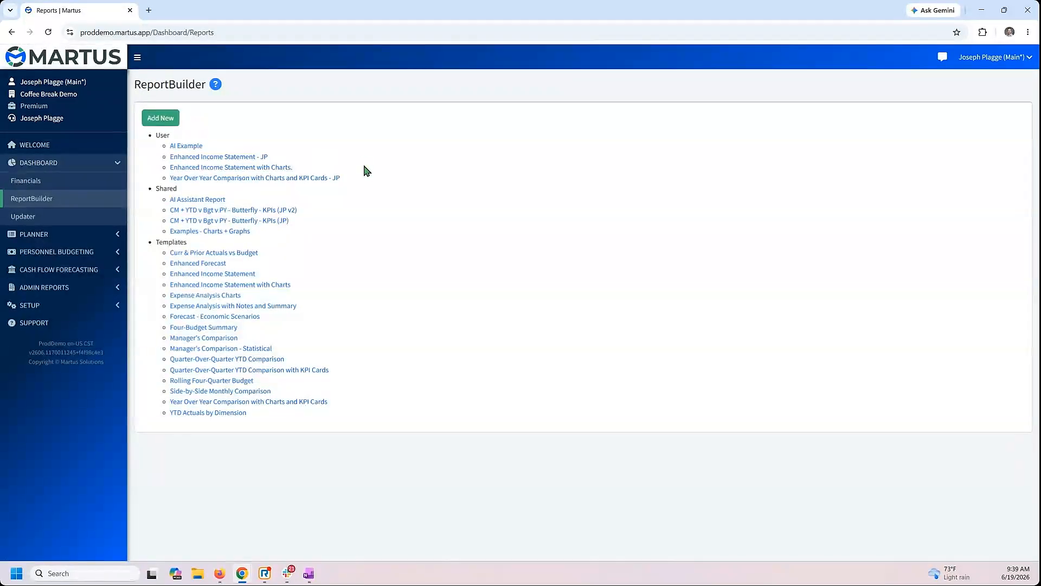
- Review the shared report CM + YTD v Bgt v PY - Butterfly - KPIs (JP v2) and go back to the ReportBuilder list
click(226, 212)
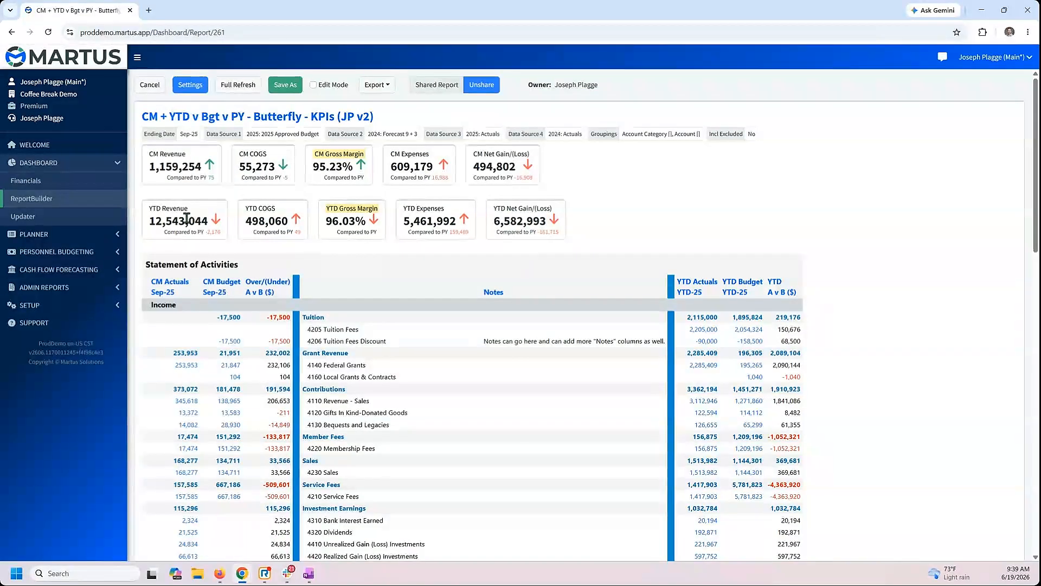
scroll(332, 264, down, 1)
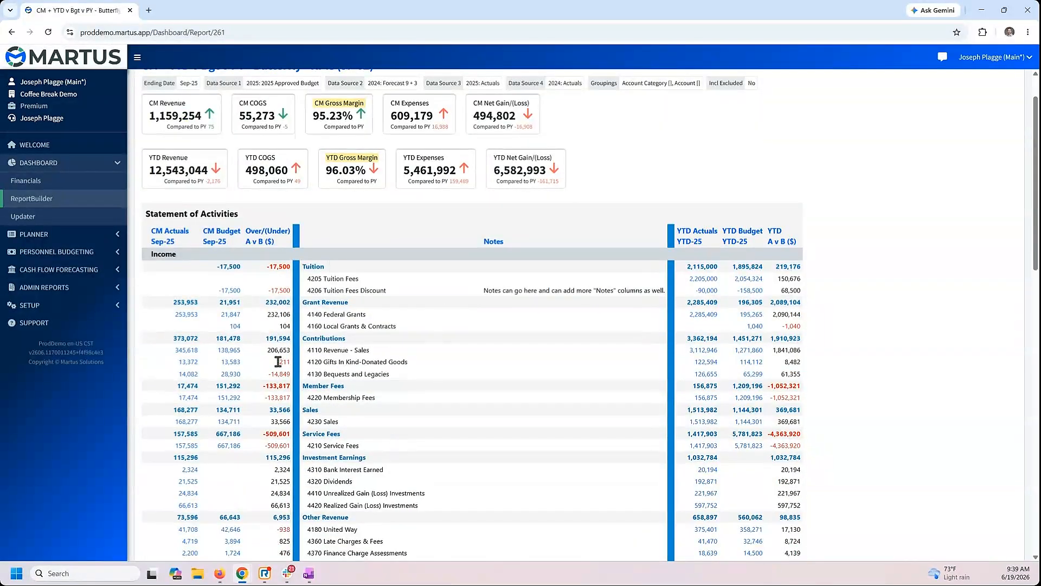
scroll(198, 353, up, 1)
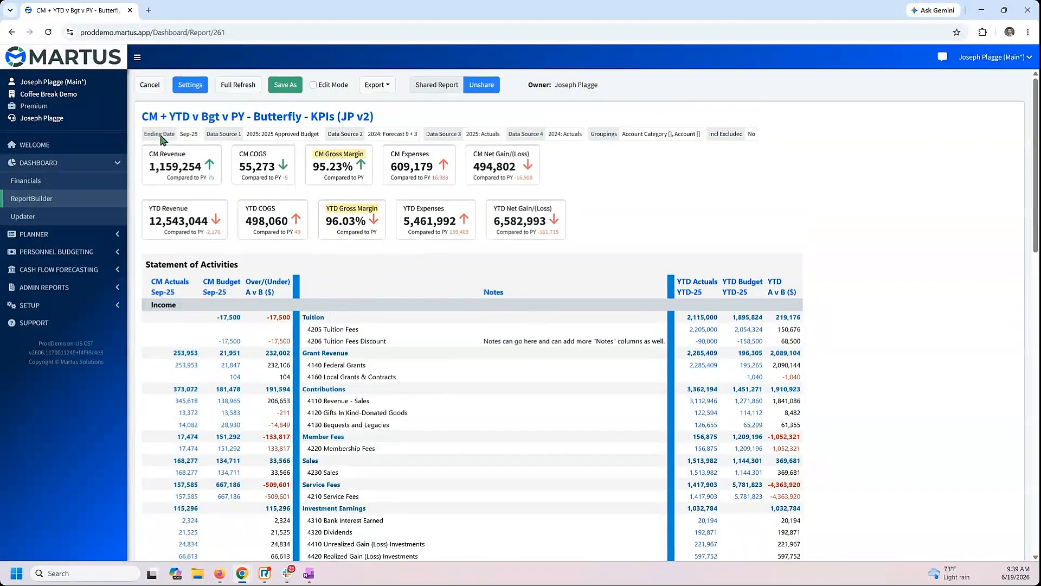
click(49, 198)
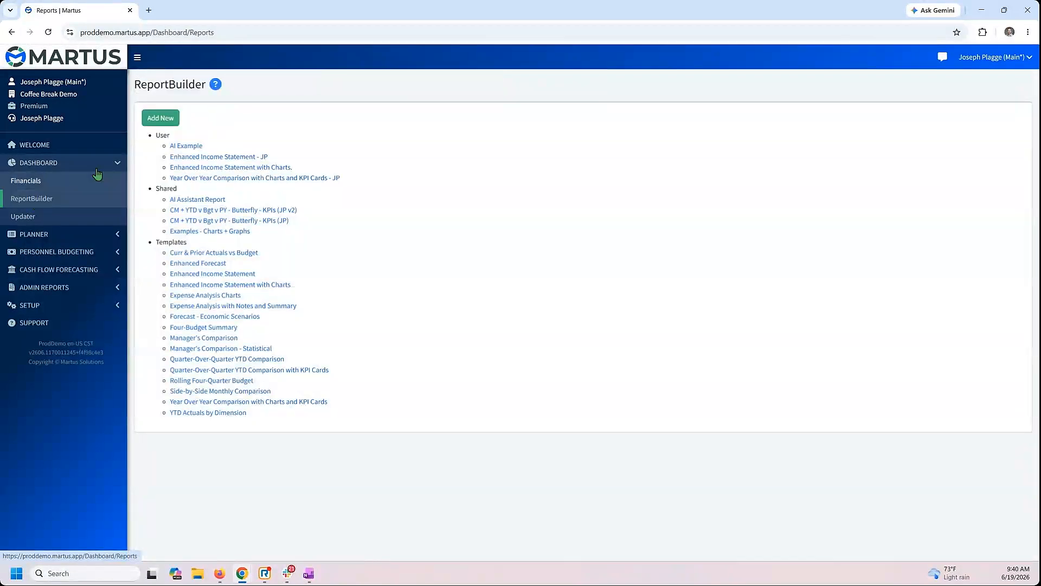
- Create a report named Coffee Break Demo and generate it with the ReportBuilder Assistant example "Actuals for the last three years grouped by department (expanded)"
click(161, 118)
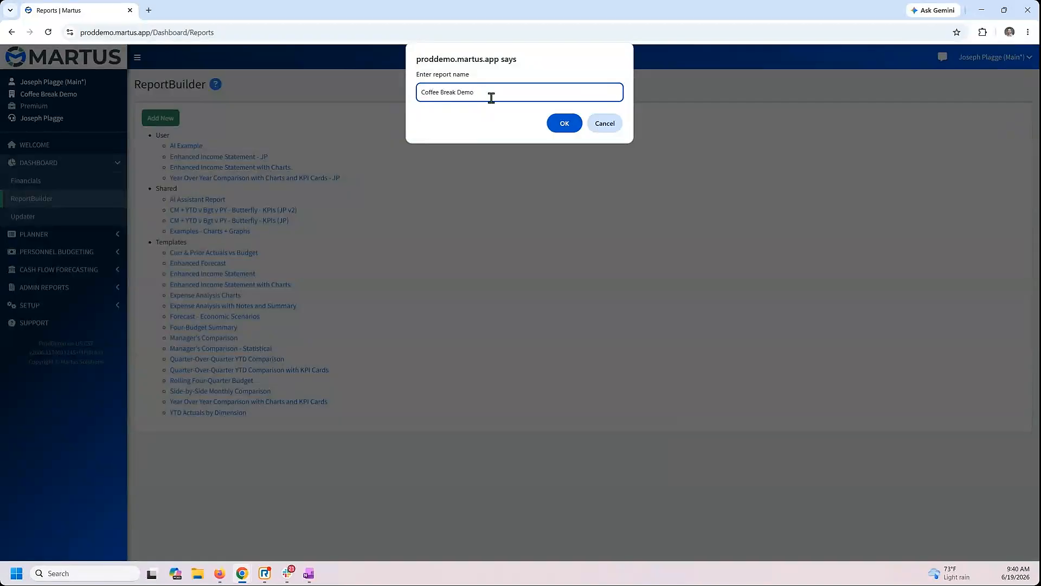
click(560, 120)
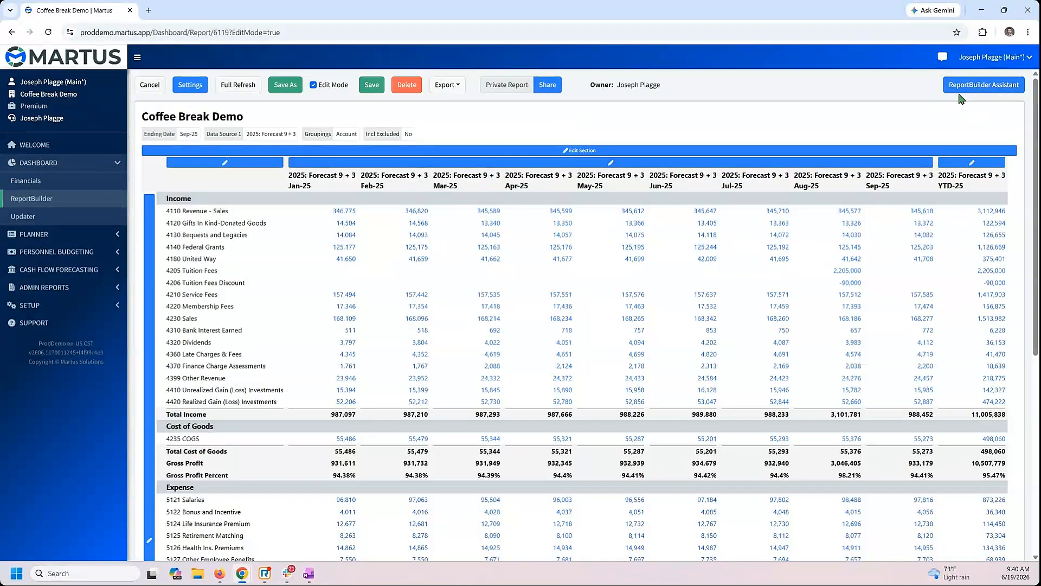
click(961, 89)
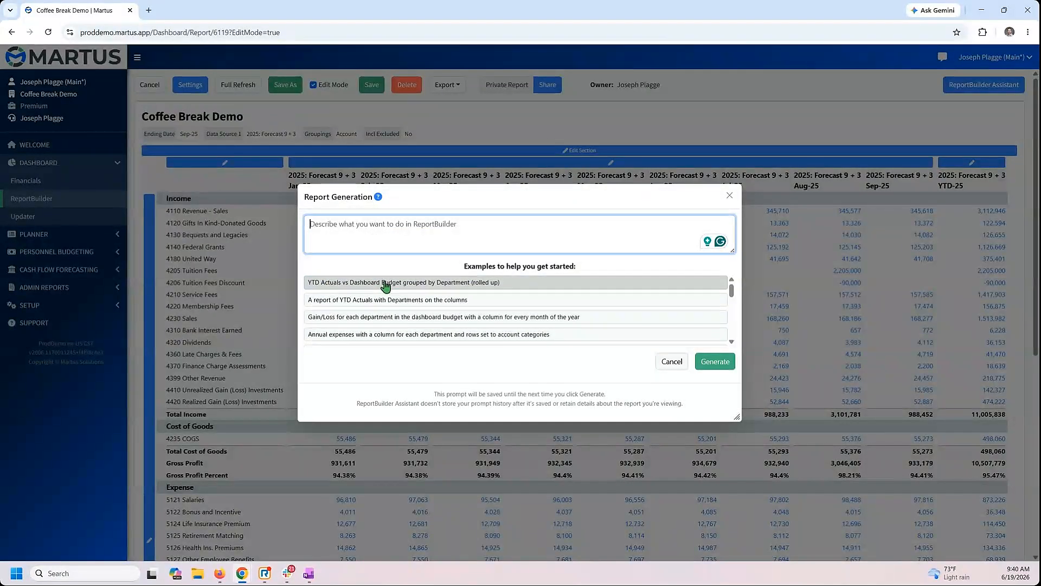
scroll(385, 330, down, 3)
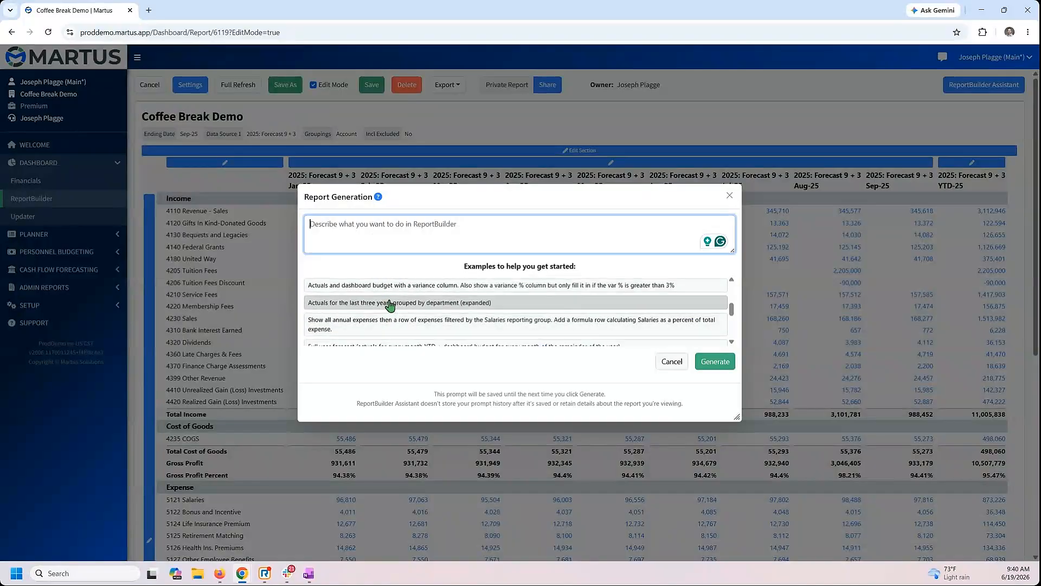
click(390, 304)
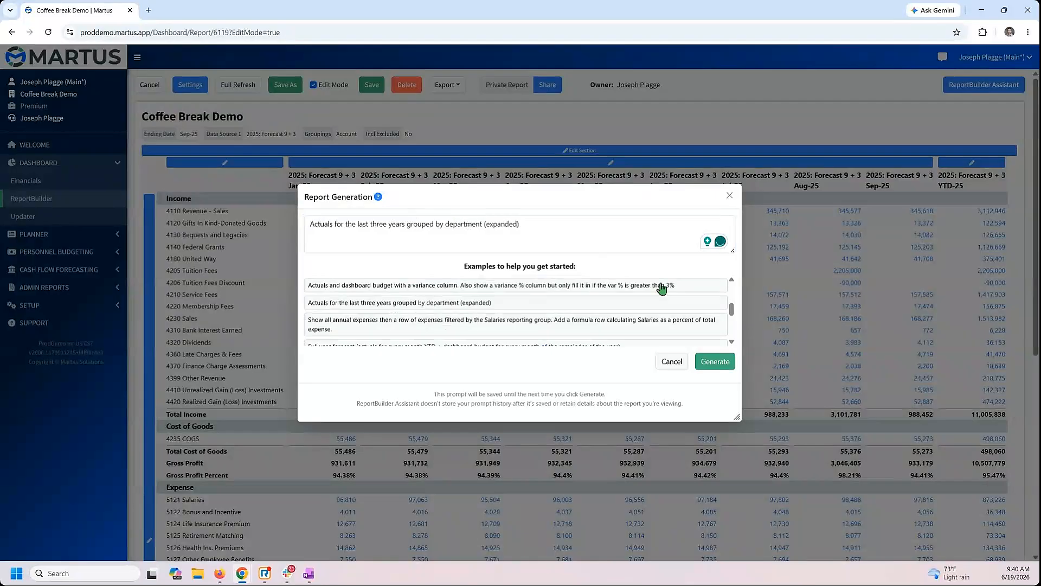
click(714, 363)
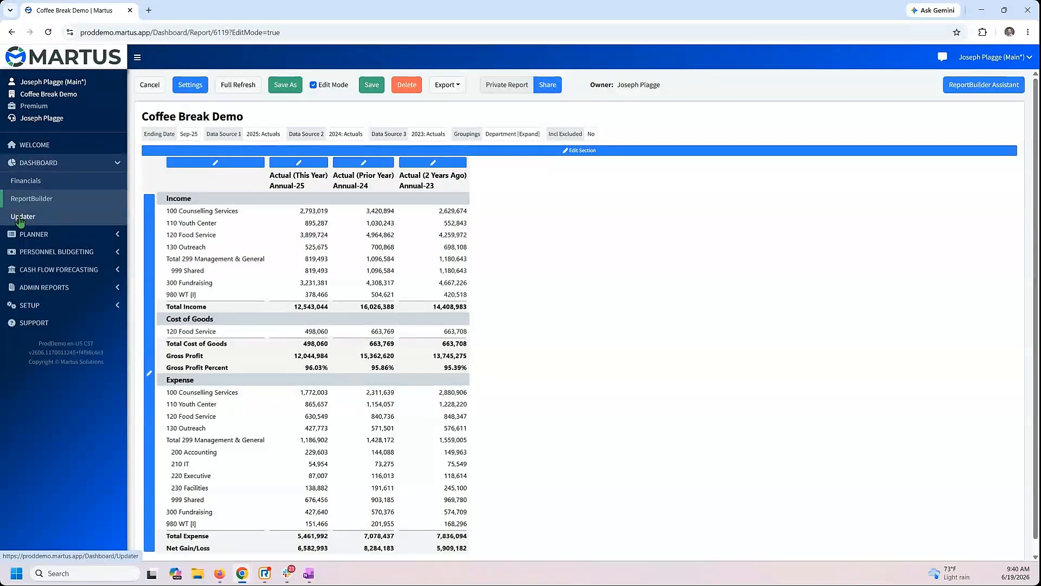
- Open the Planner Summary and check its department and project filters plus the row and column choices without changing any
click(48, 234)
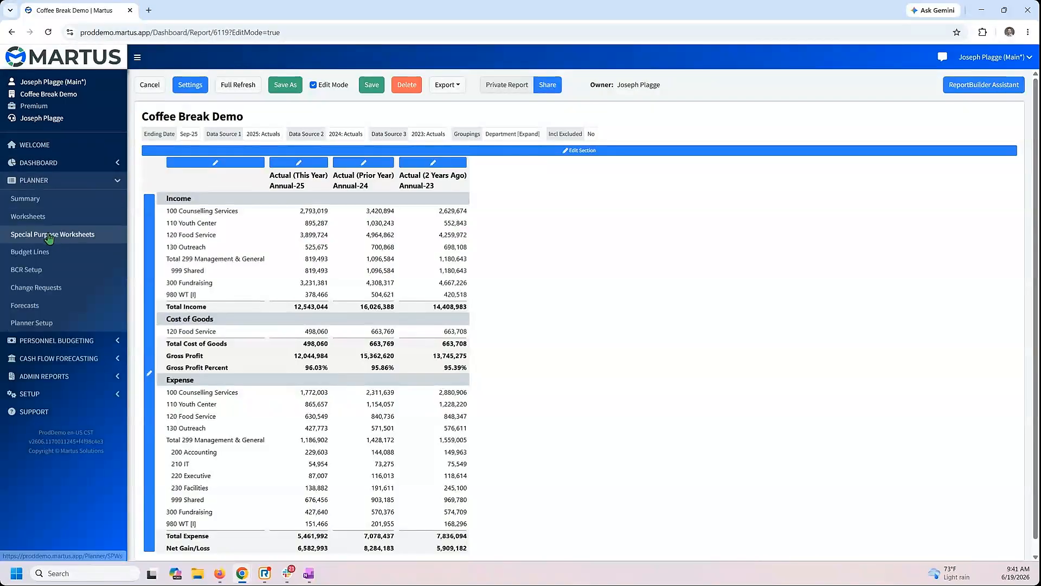
click(41, 201)
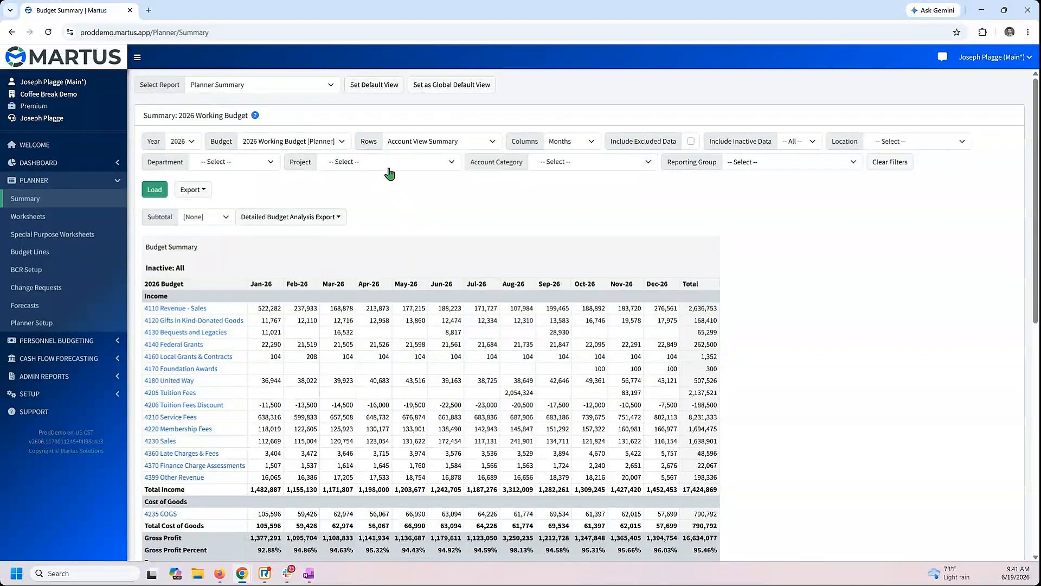
click(261, 162)
click(351, 166)
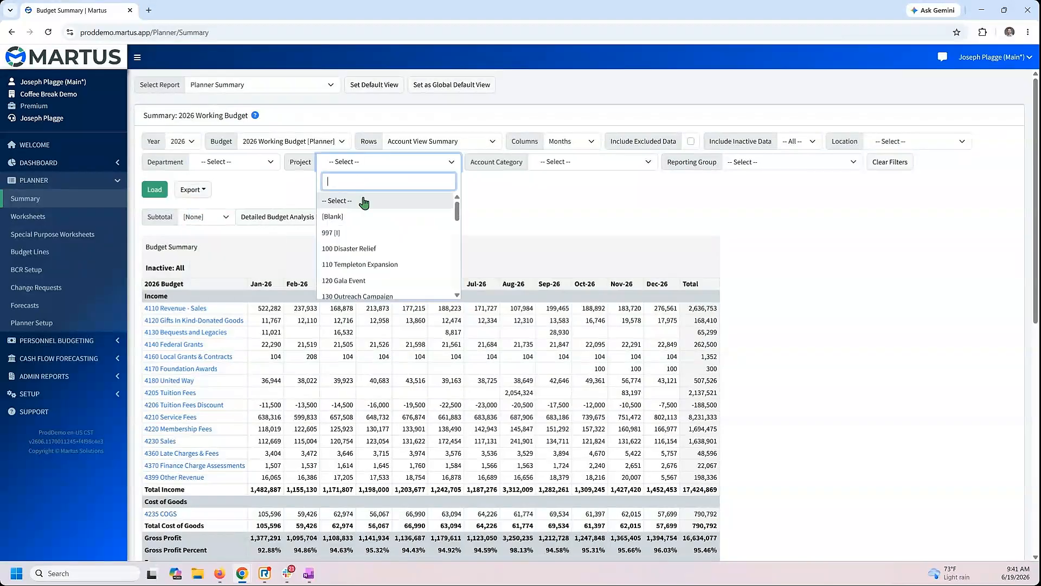
click(518, 209)
click(428, 144)
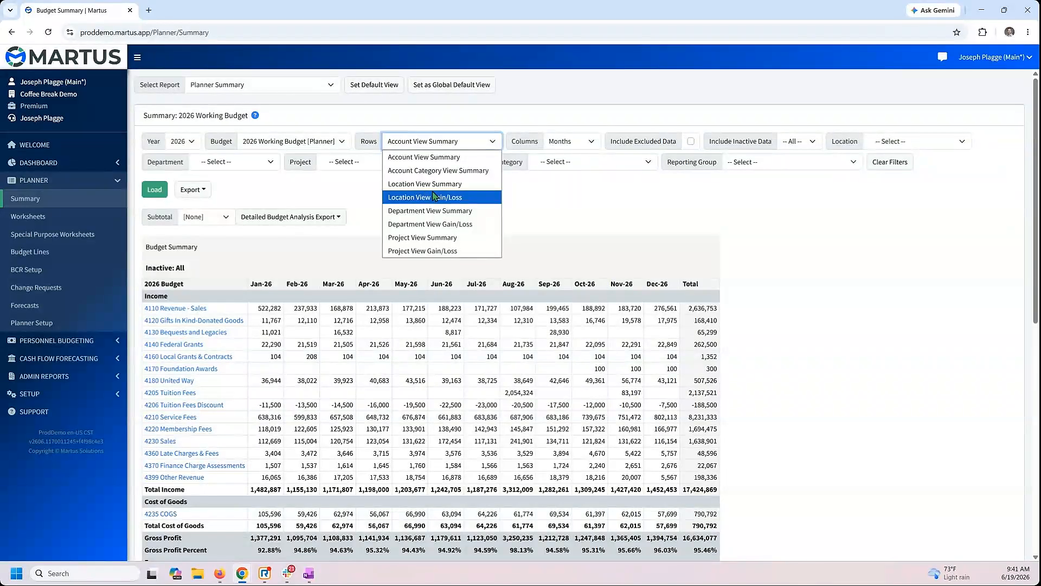
click(570, 141)
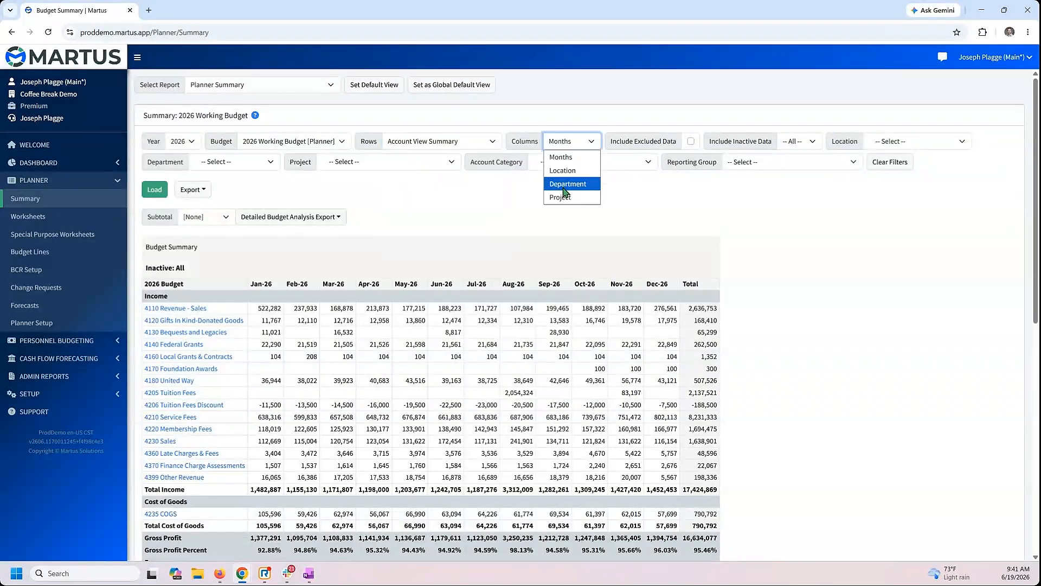
click(440, 202)
- Drill into account 5300 Office Supplies from the Planner Summary to examine its worksheet list by location, department and project
scroll(425, 253, down, 2)
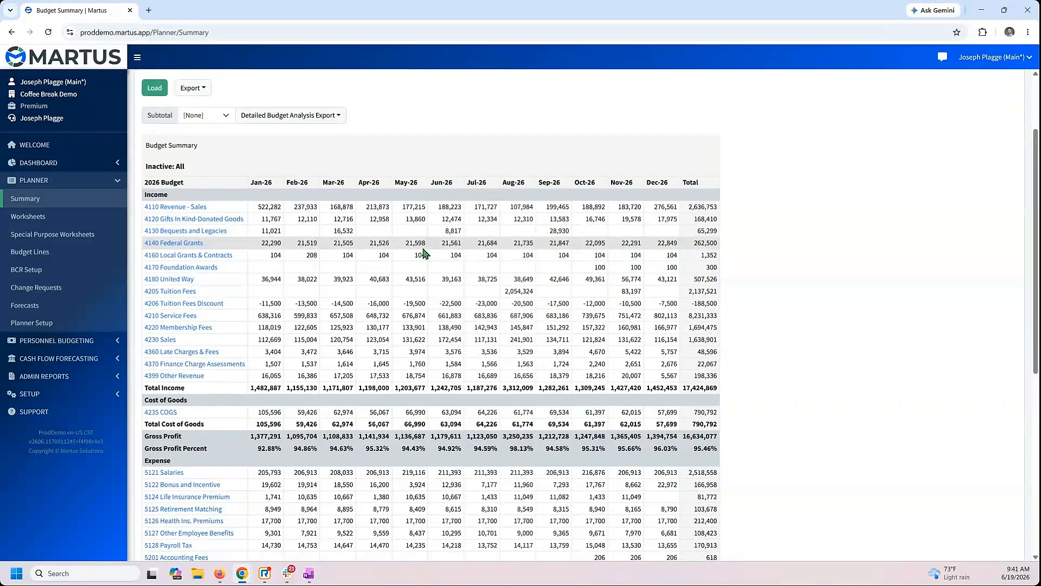
scroll(424, 253, down, 3)
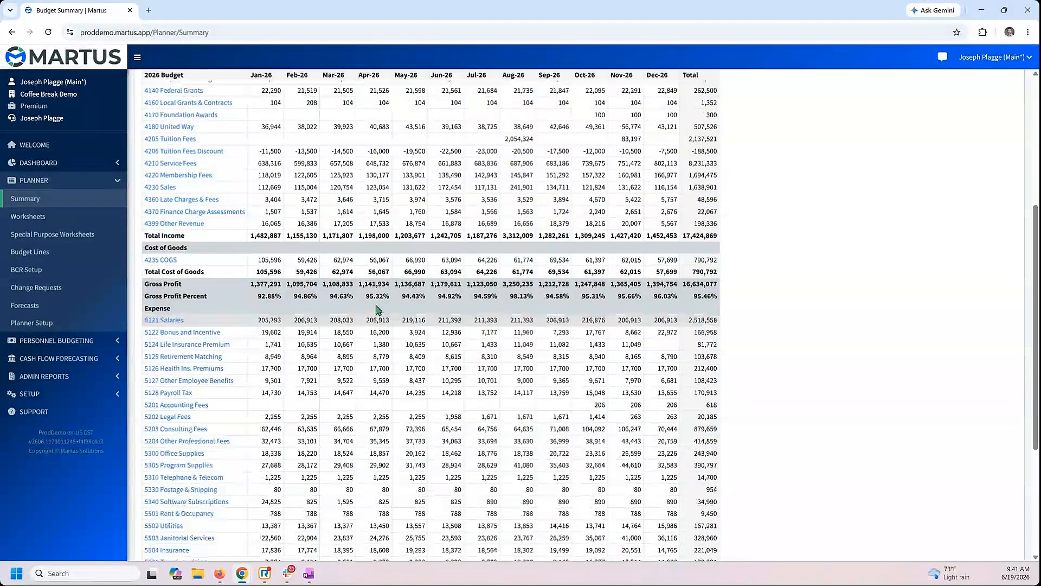
click(176, 454)
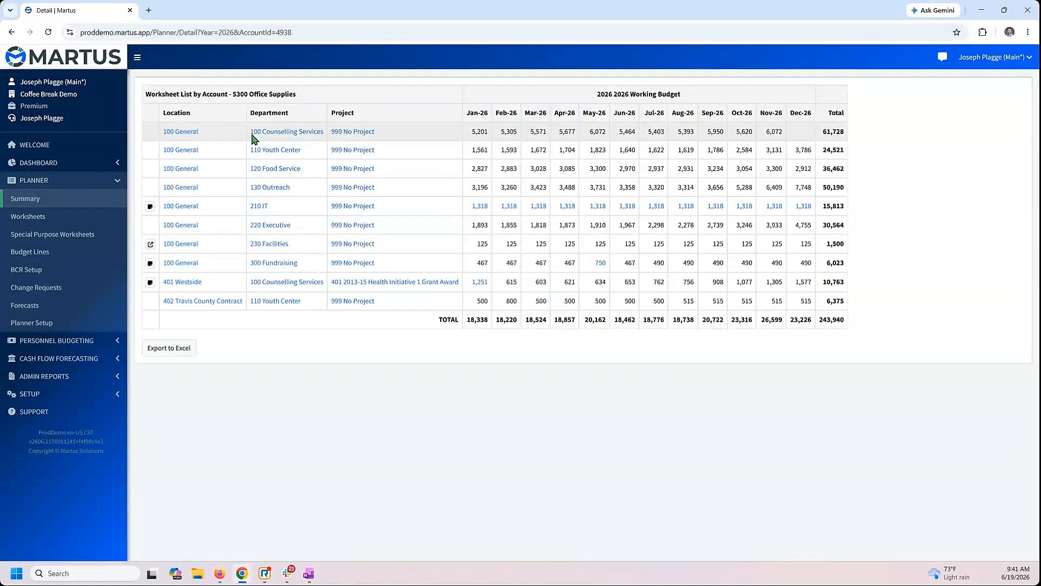
drag(142, 94, 298, 95)
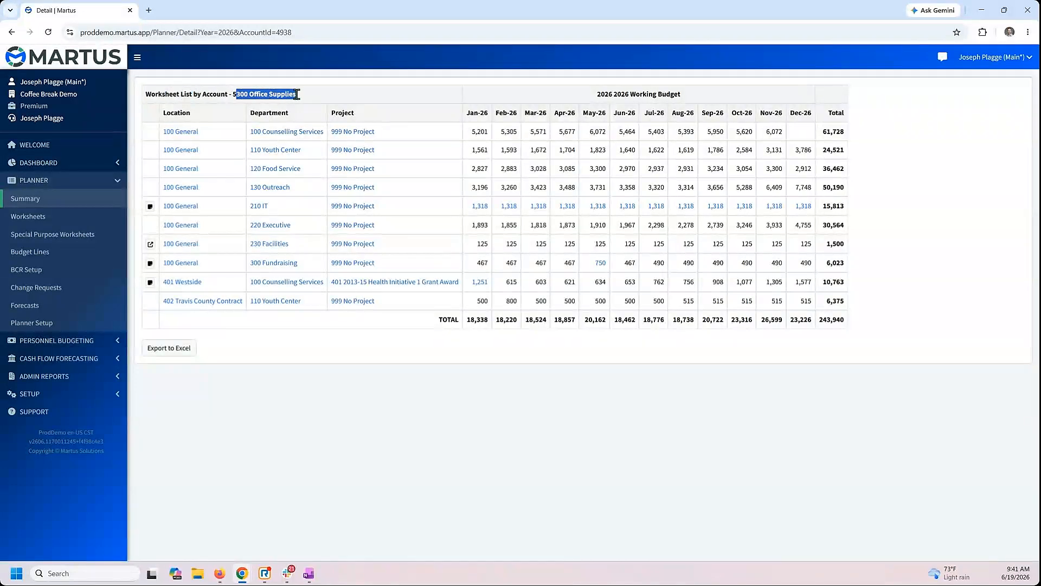
click(302, 99)
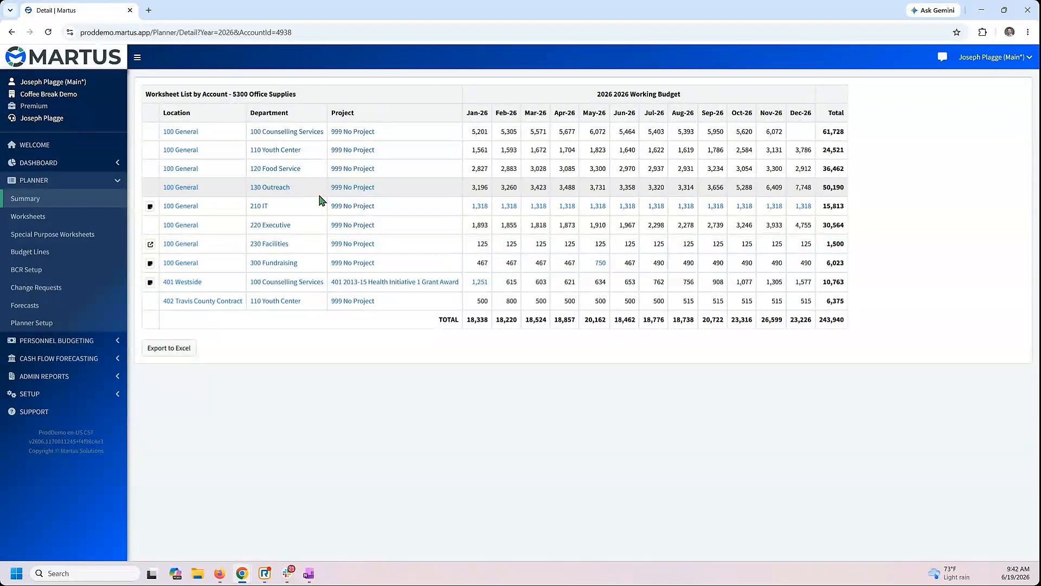
- Return to the Planner Summary, review the 2026 Working Budget through Net Gain/Loss, and check the available report types without choosing one
click(29, 199)
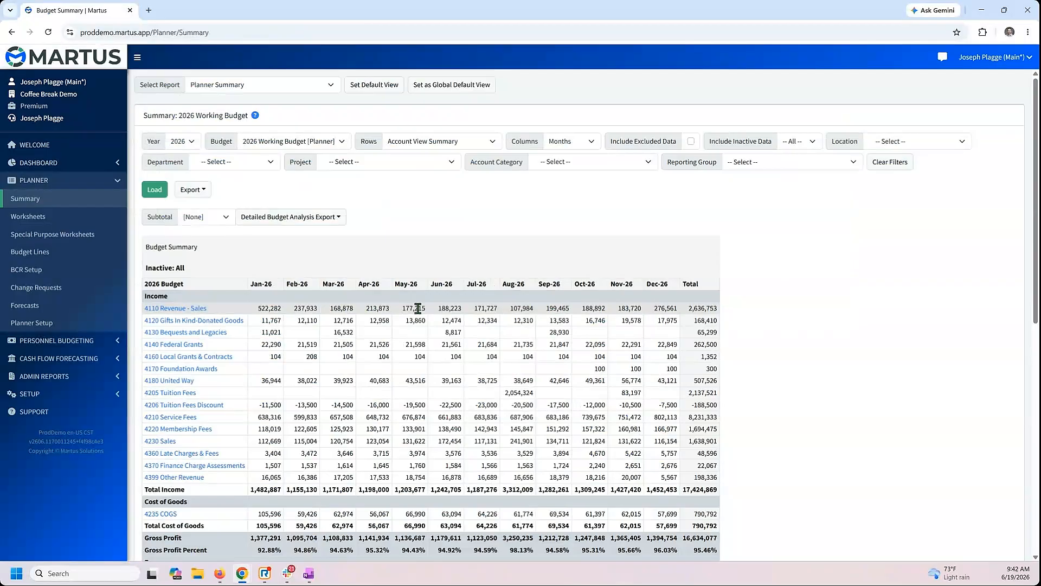
scroll(418, 308, down, 10)
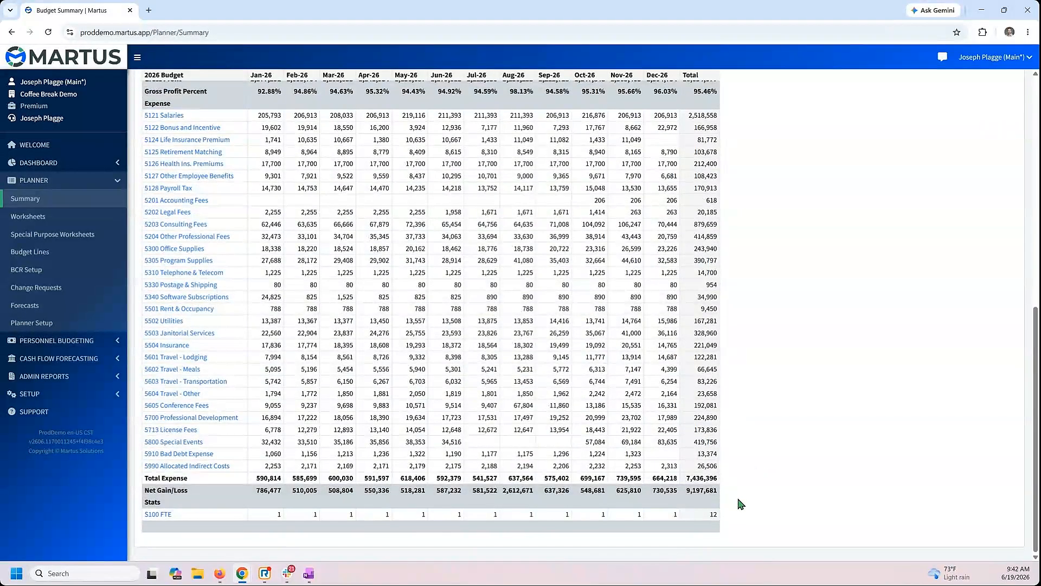
scroll(681, 420, up, 3)
scroll(681, 421, up, 4)
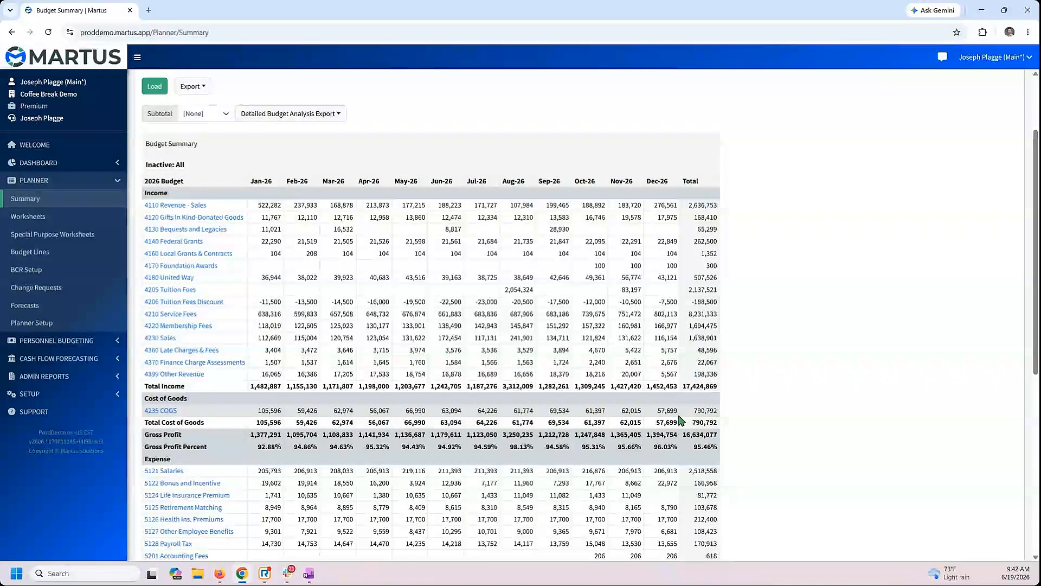
scroll(421, 249, up, 2)
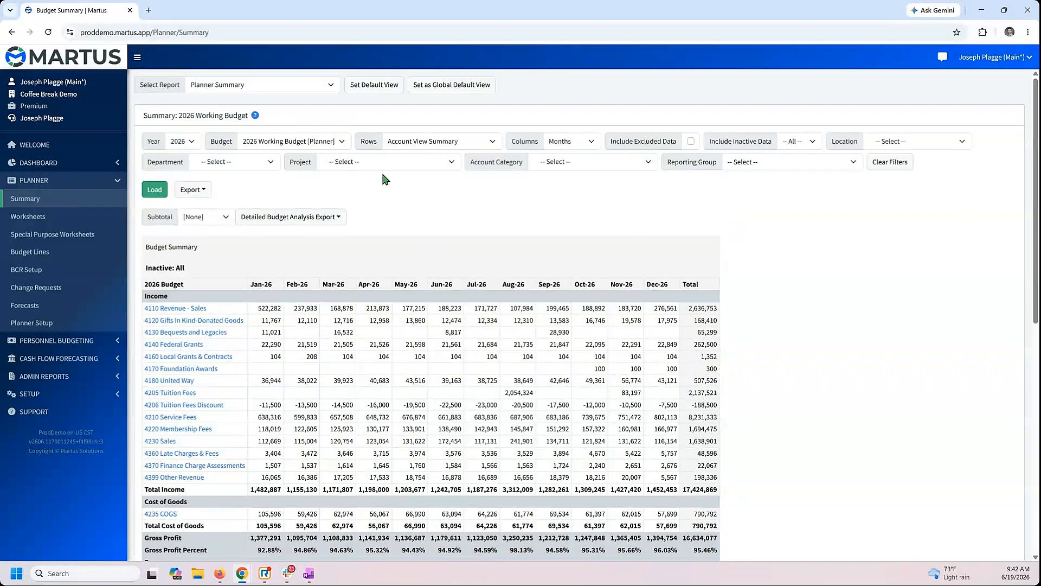
click(331, 86)
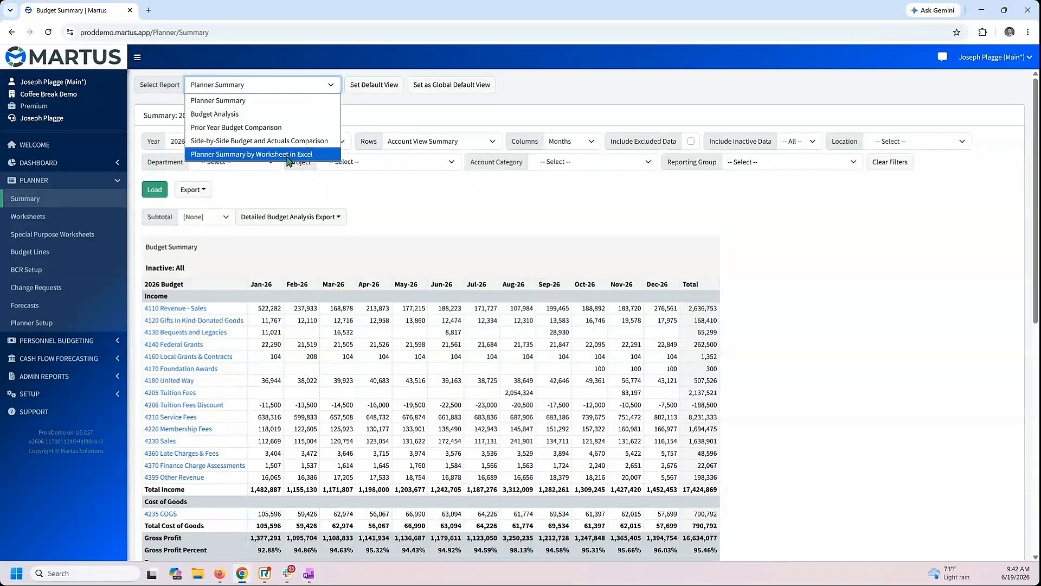
click(189, 201)
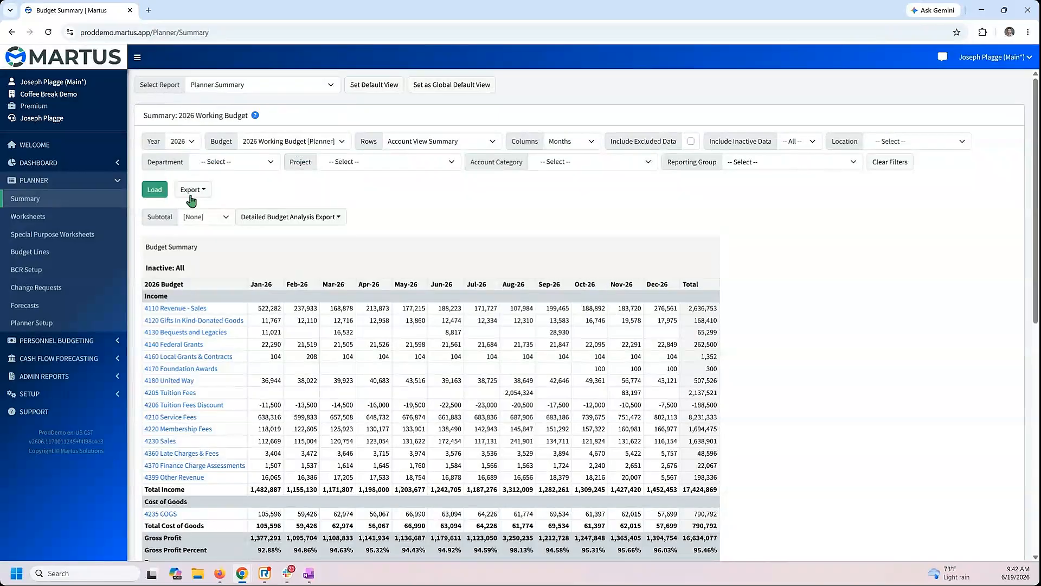
- Open the Planner worksheets list, view the approval details of the 100 General-220 Executive worksheet, and close them
click(25, 217)
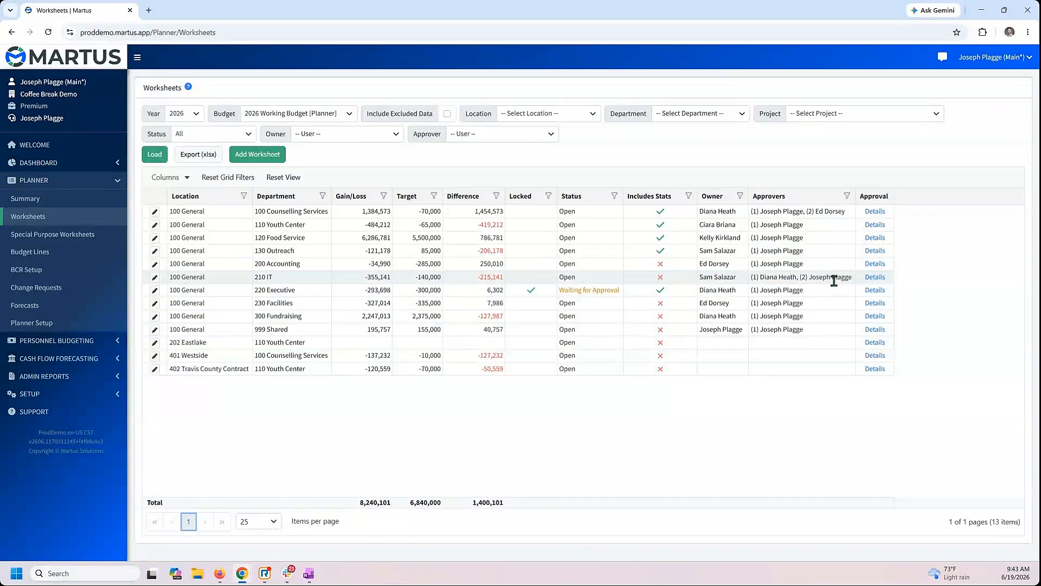
click(869, 289)
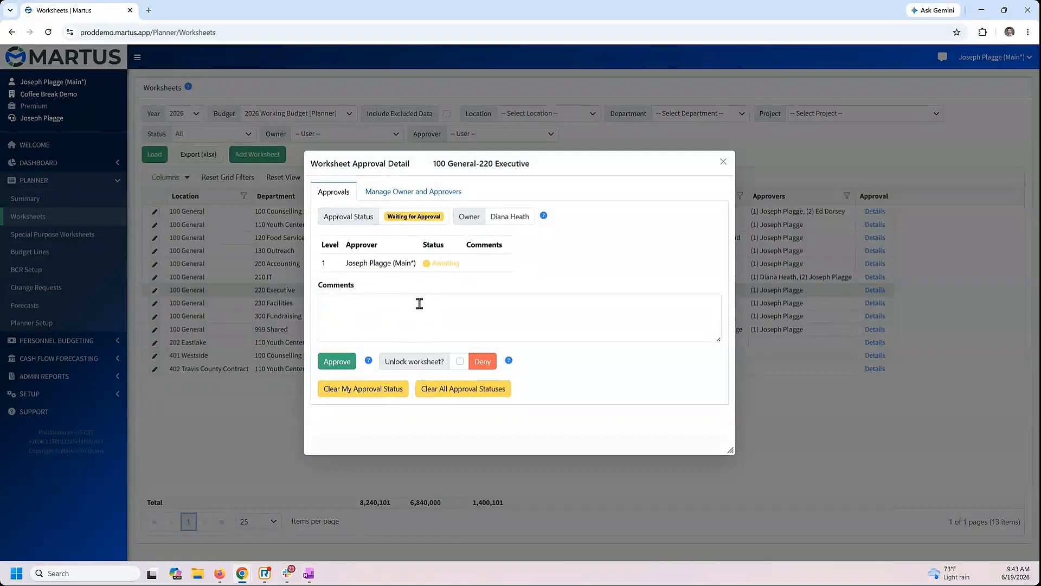
click(723, 163)
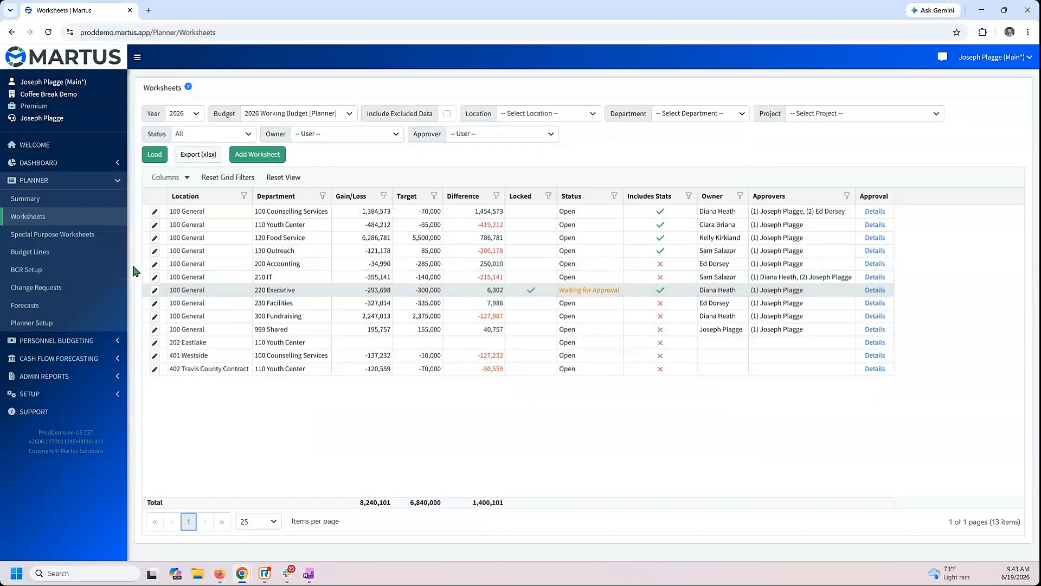
- Open the 2026 Working Budget worksheet for location 100 General, department 200 Accounting, and check its location and department
click(155, 264)
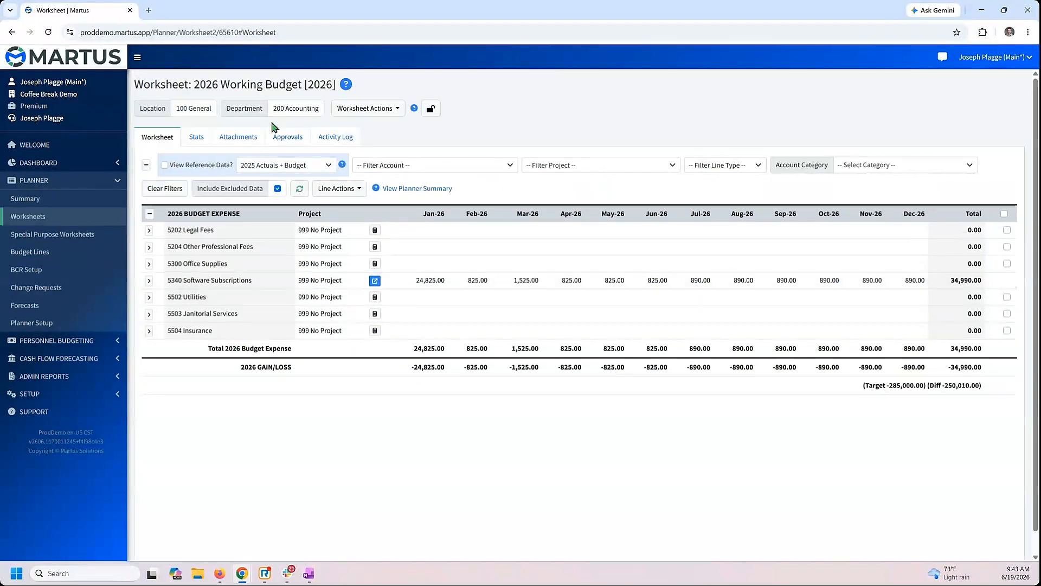
drag(176, 109, 197, 109)
drag(274, 108, 321, 108)
click(382, 141)
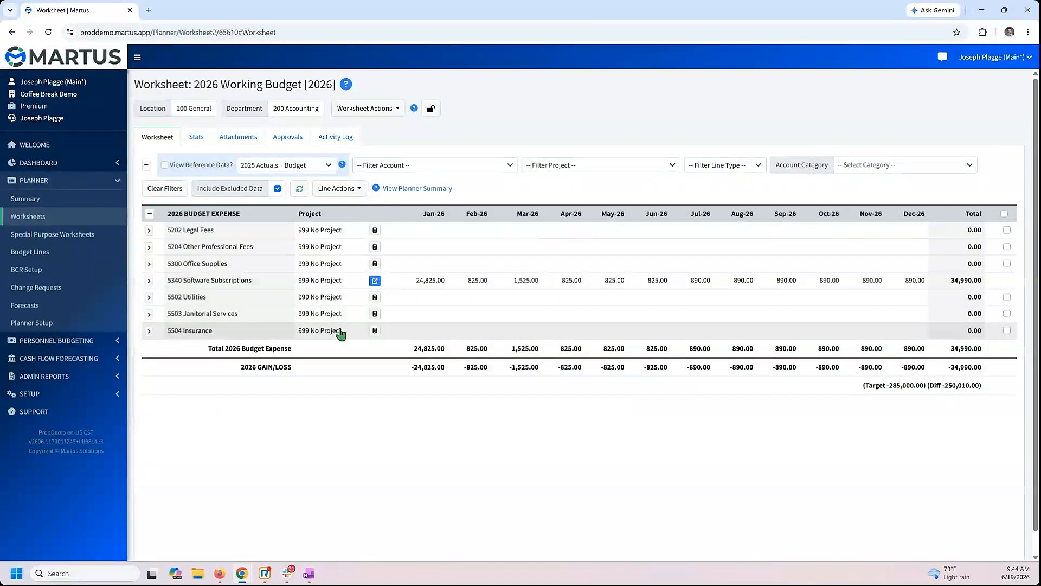
- Show the 2025 Actuals + Budget reference data with the navigation sidebar collapsed, compare it with the 2026 budget expense section, and hide it
click(164, 164)
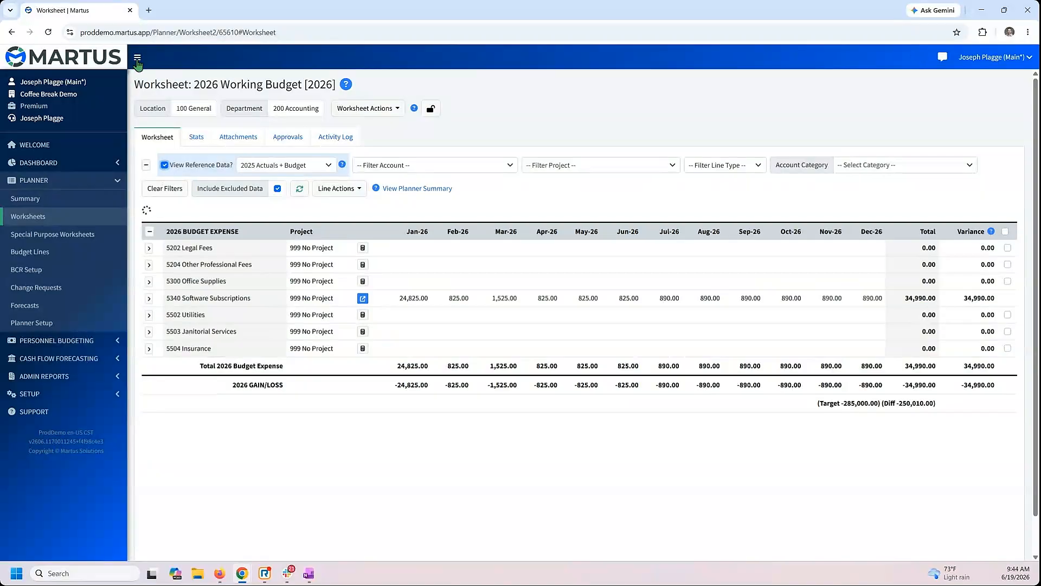
click(137, 61)
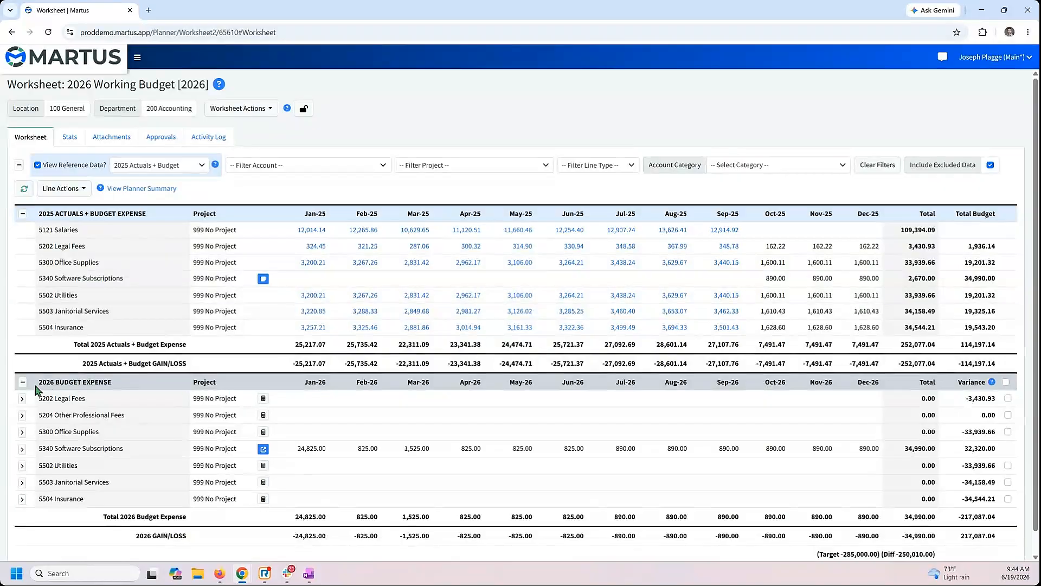
drag(37, 383, 113, 382)
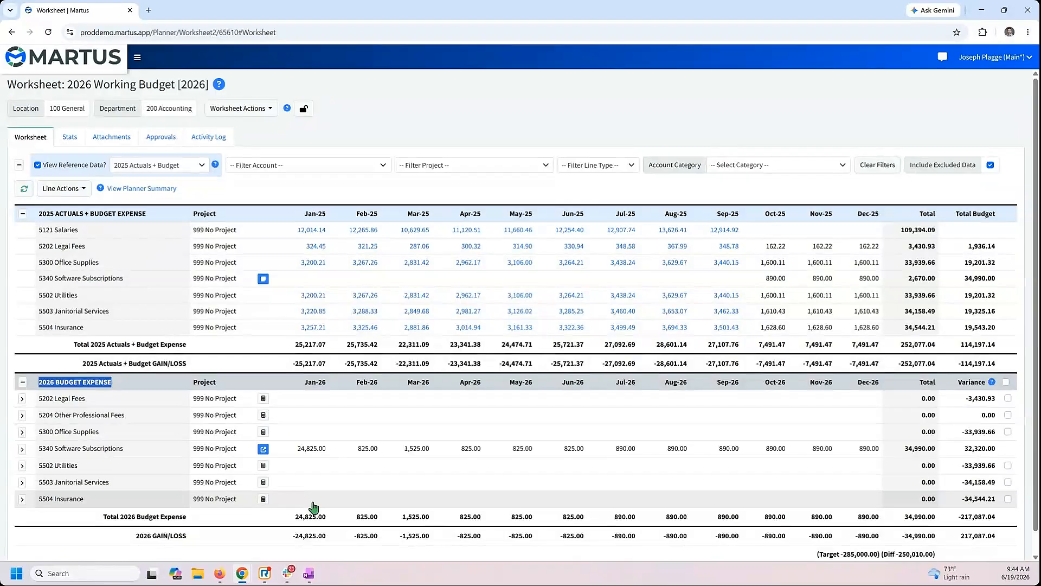
click(37, 165)
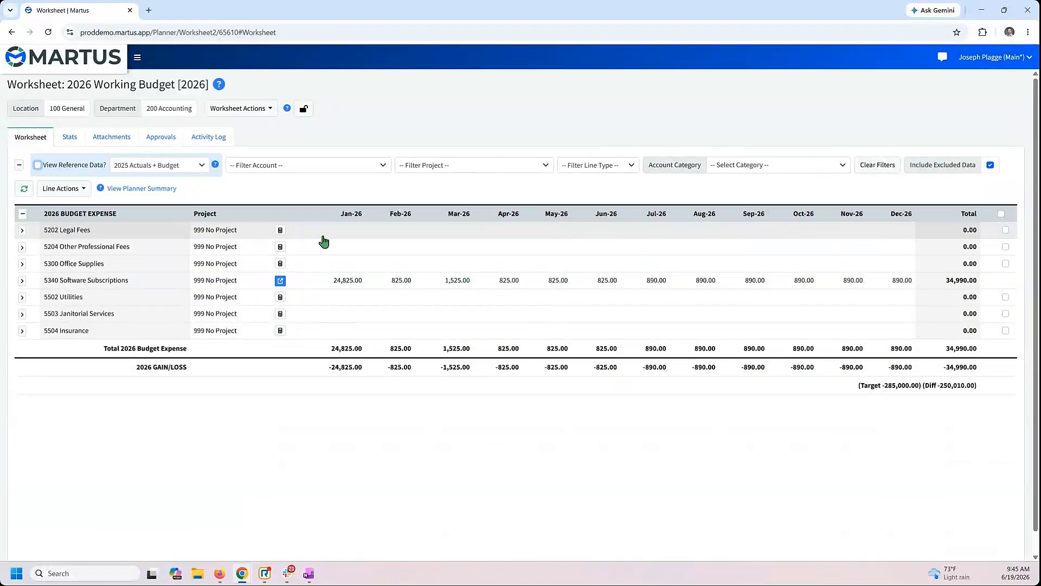
- Budget 500 for each of Jan-26, Feb-26 and Mar-26 on the 5202 Legal Fees line and save the line
click(358, 231)
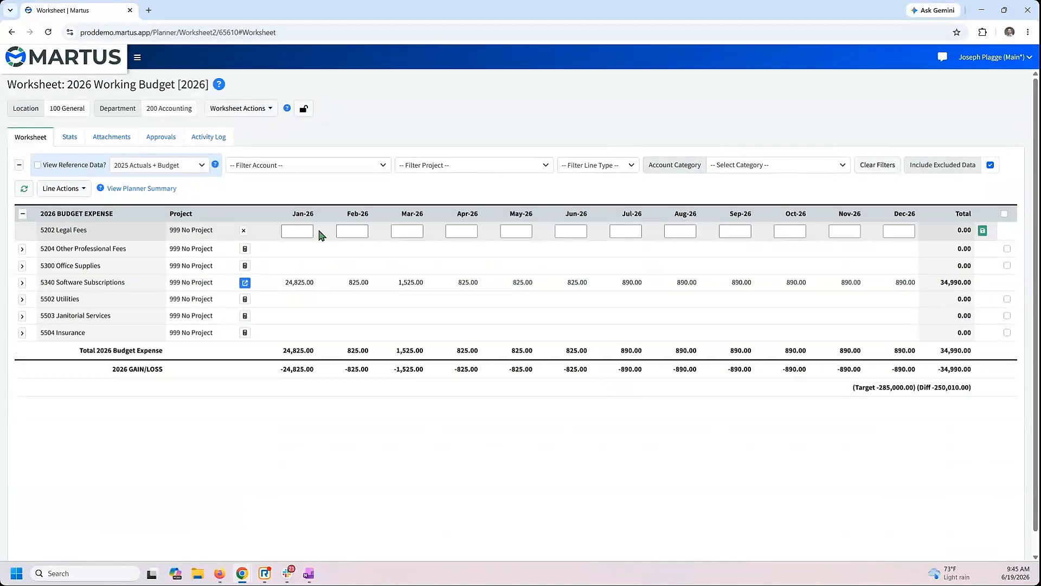
click(297, 232)
text(500)
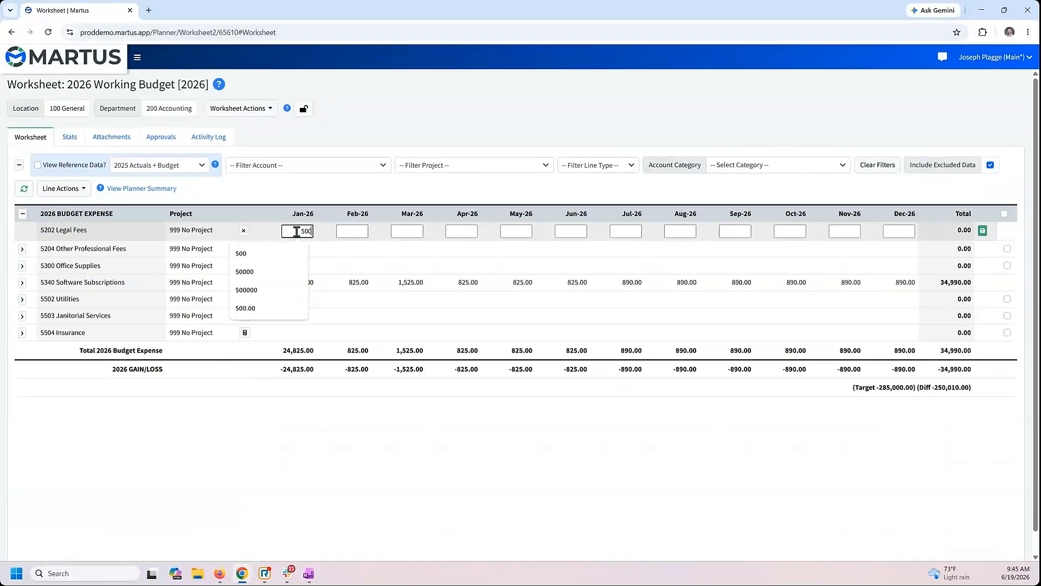
key(Tab)
text(500)
key(Tab)
text(500)
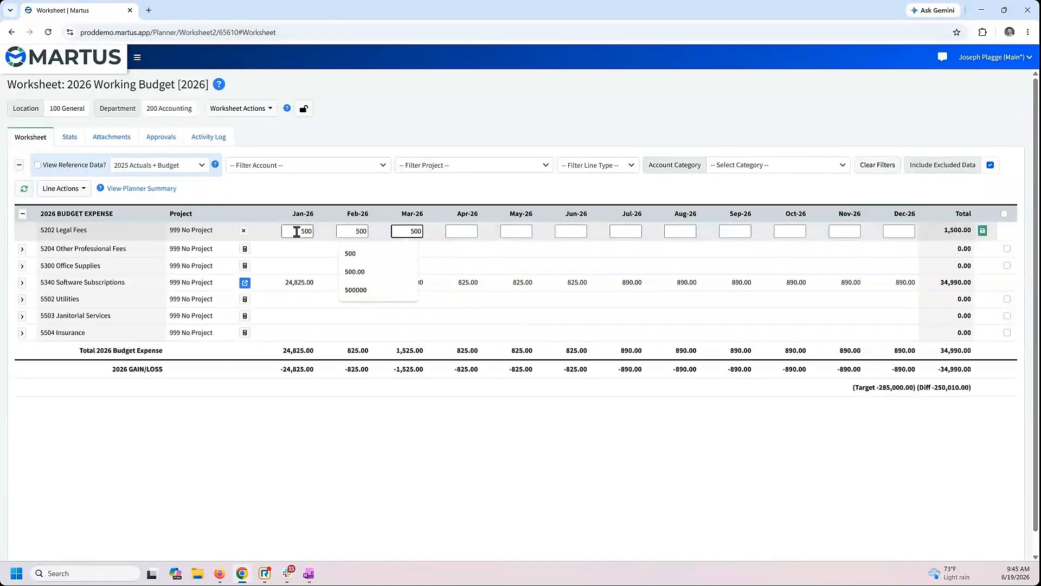
key(Return)
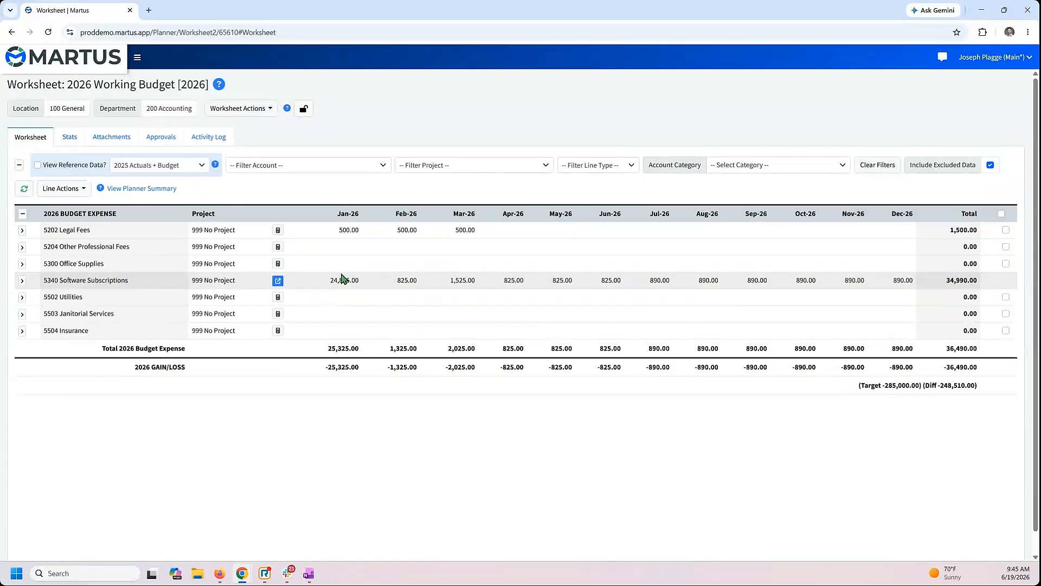
- Open the 5300 Office Supplies line for editing and preview a Monthly adjustment of 100 from Jan-26 through Dec-26
click(277, 264)
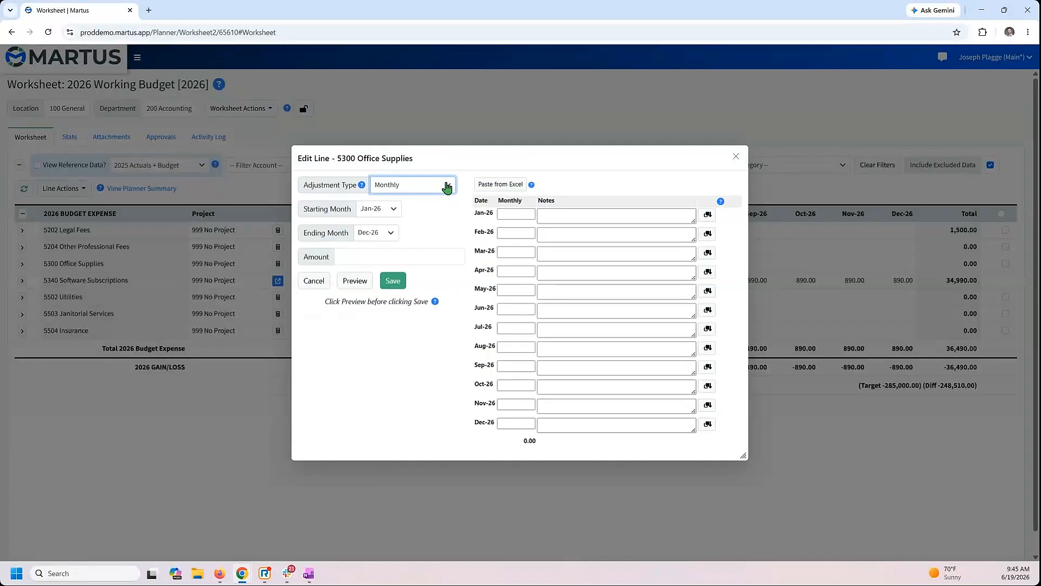
click(446, 186)
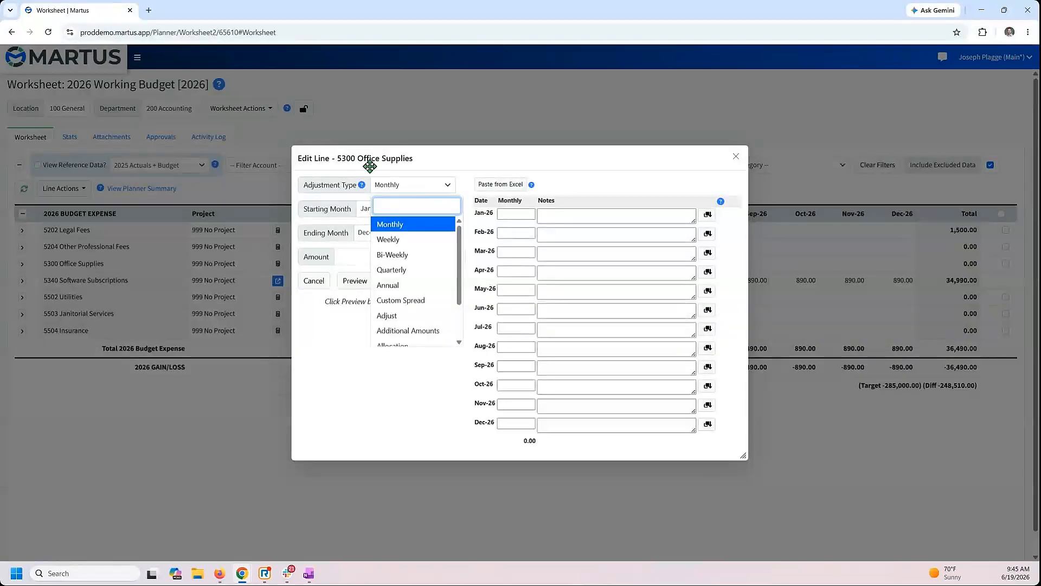
click(390, 225)
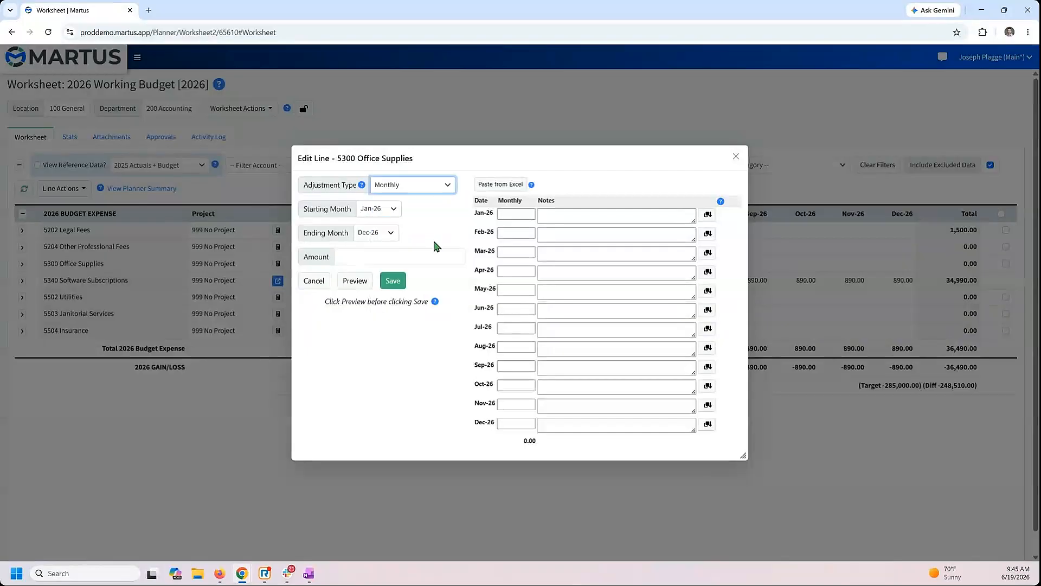
click(434, 260)
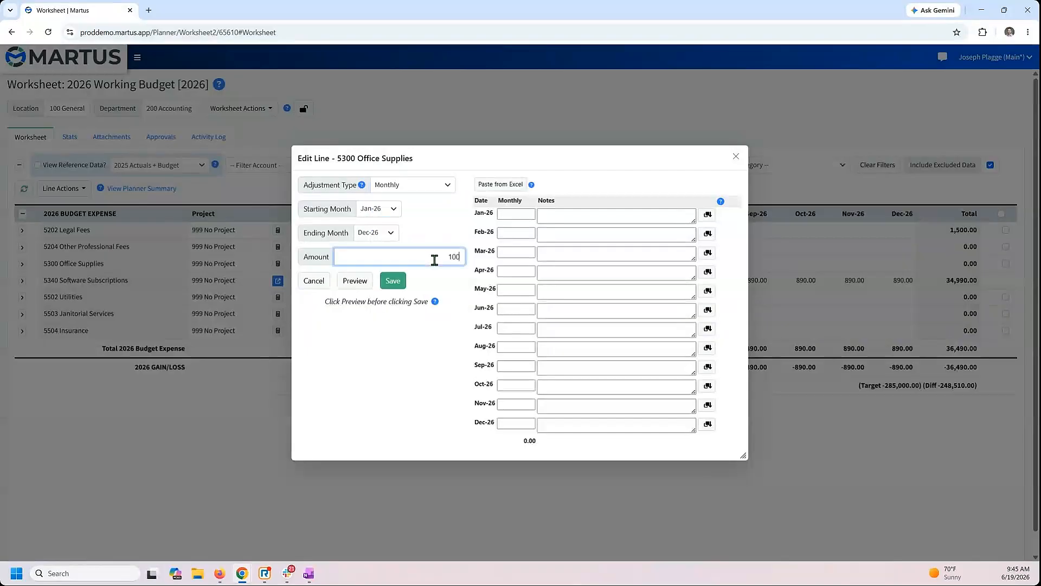
text(100)
click(354, 281)
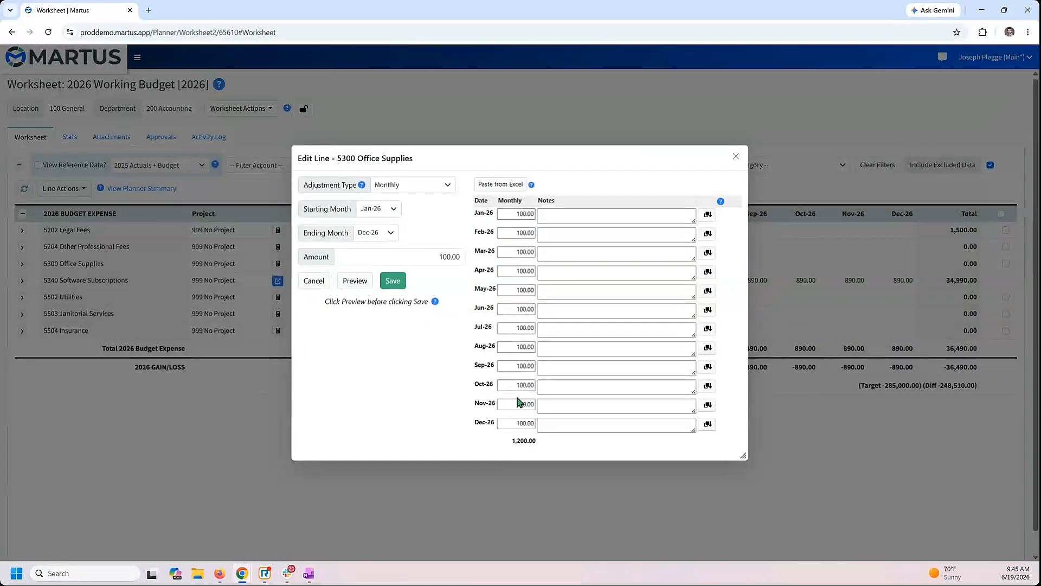
- Preview a Weekly adjustment of 100 starting 1/4/2026 on the Office Supplies line and check the first three months
click(447, 185)
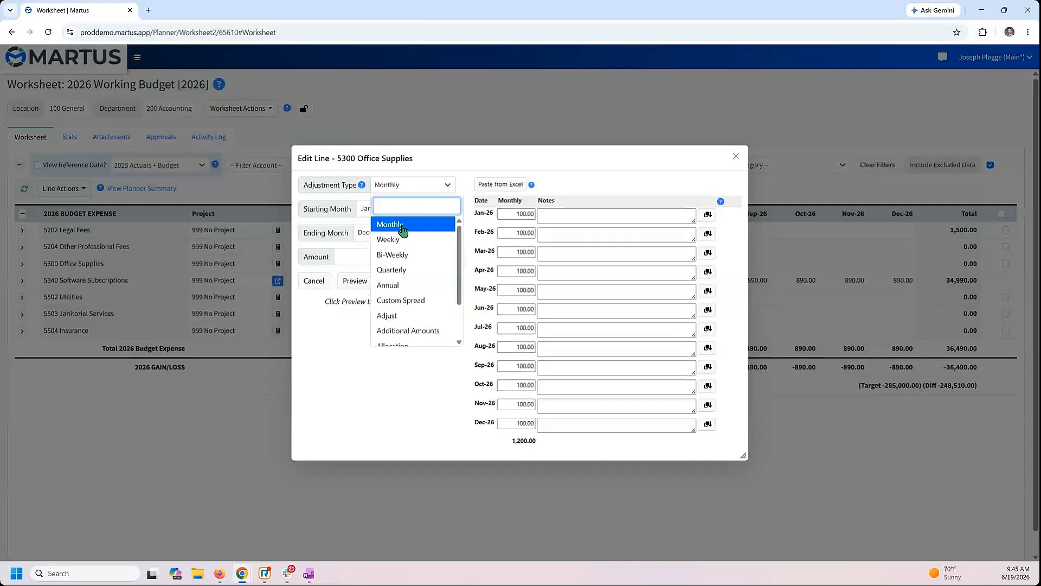
click(394, 239)
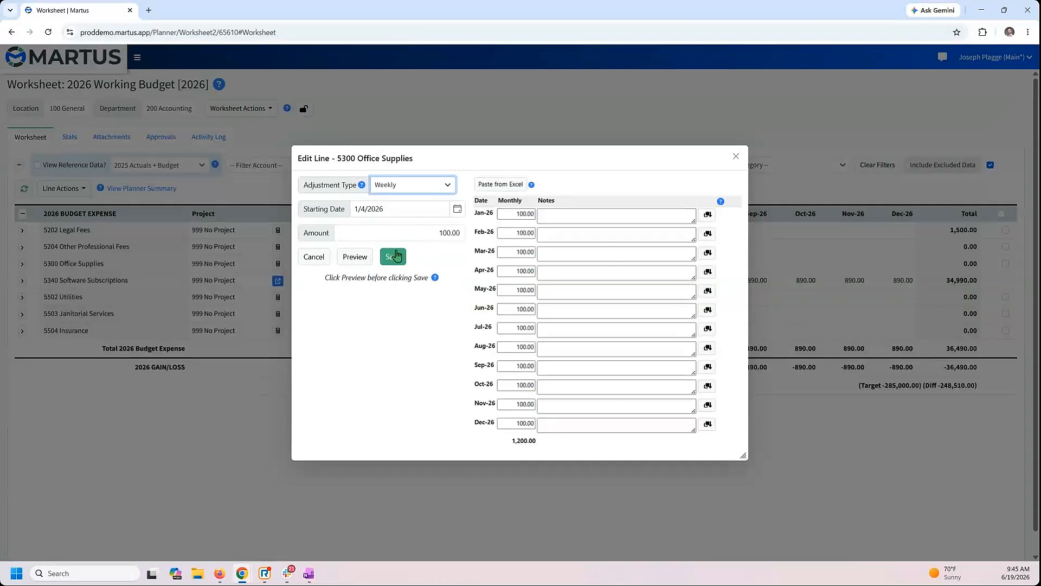
click(355, 256)
click(530, 215)
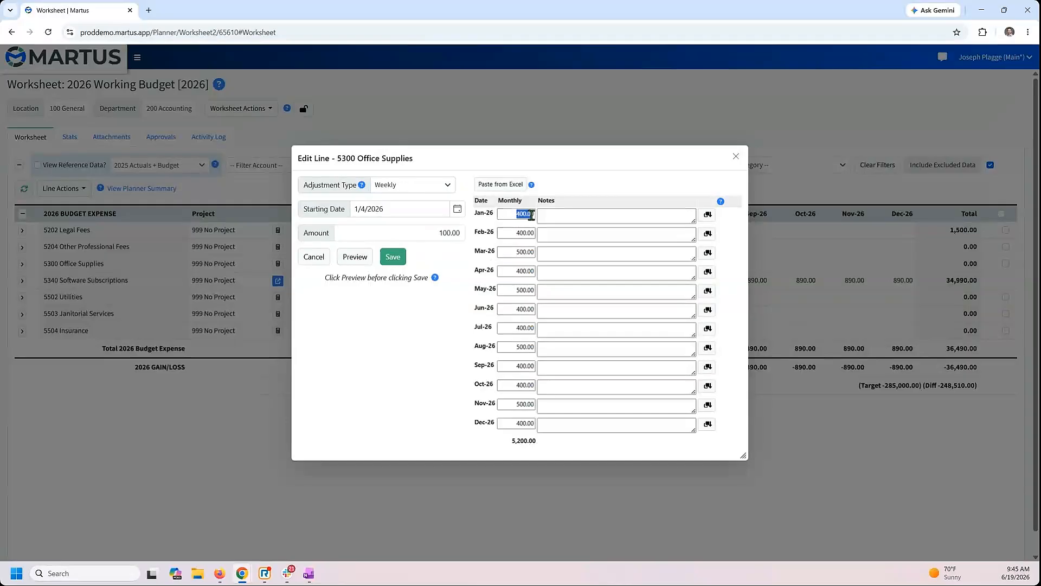
click(528, 233)
click(529, 252)
- Preview an Annual adjustment of 10,000 spread from Jan-26 through Dec-26 on the Office Supplies line
click(435, 186)
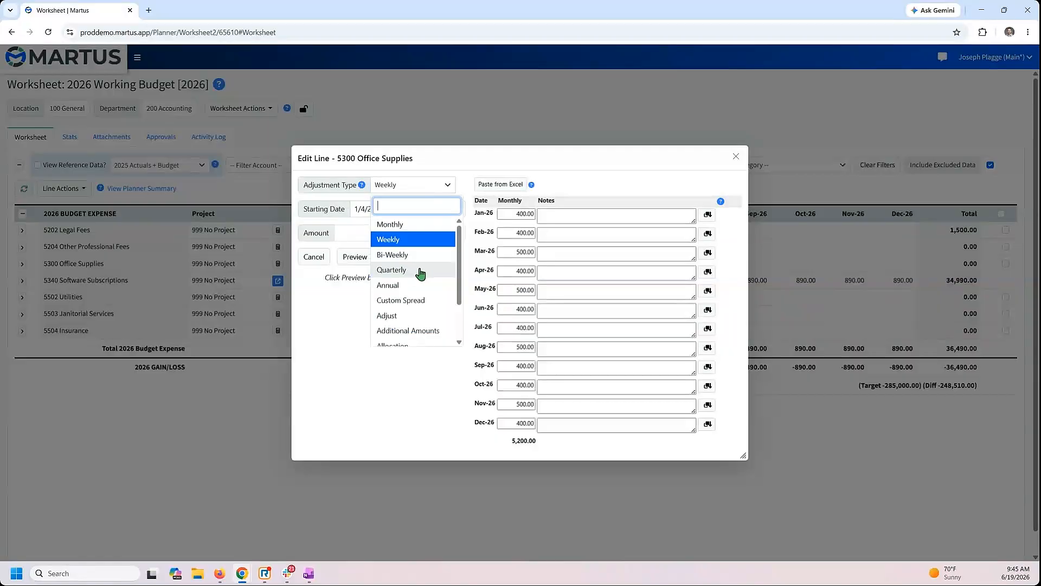
click(418, 285)
click(444, 256)
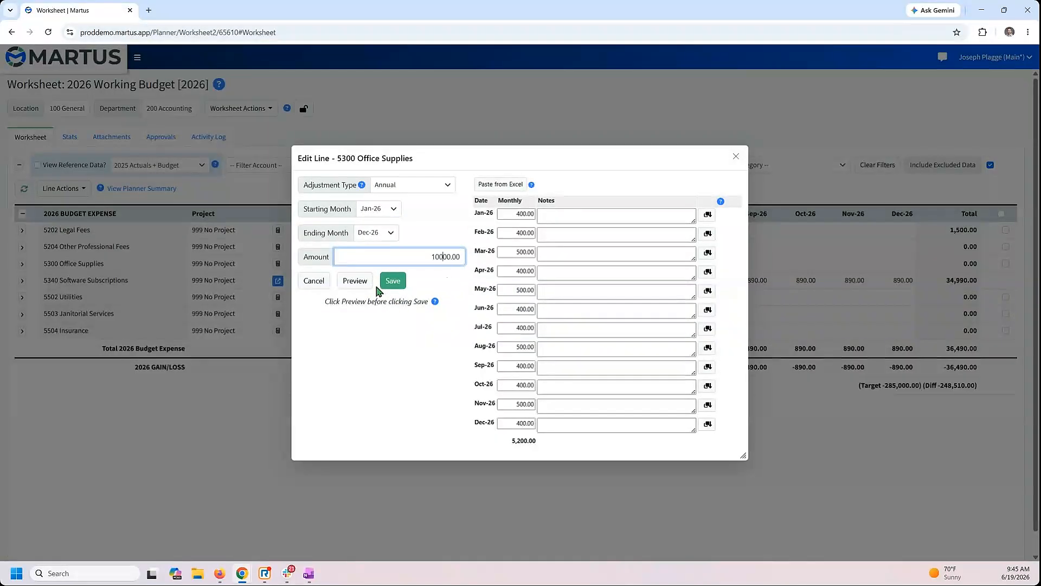
click(363, 283)
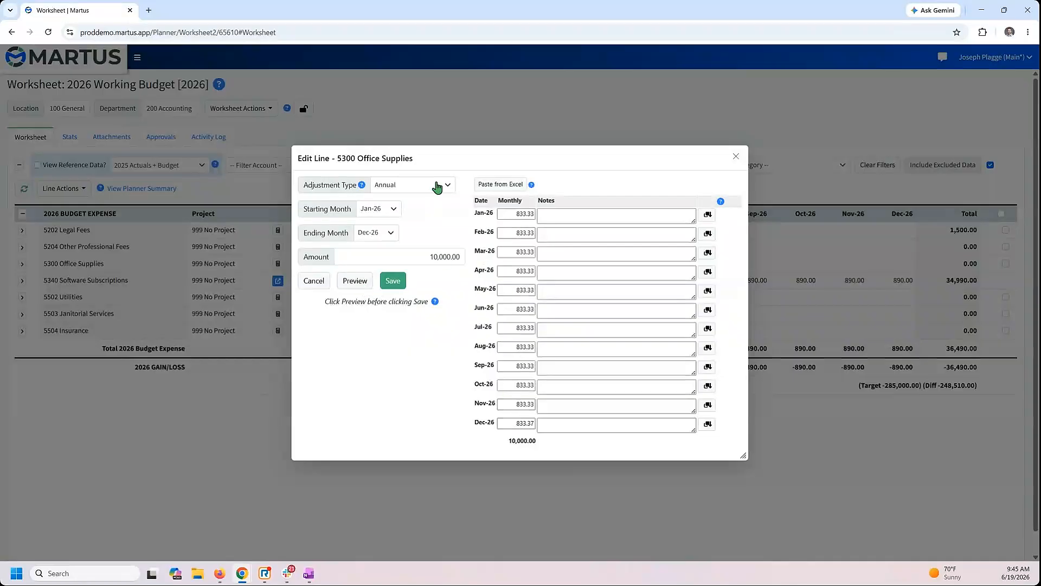
- Fill the Office Supplies line by copying existing values from 12-Month Trailing Actuals adjusted by 105%, and preview and compare the Jan-26 amounts
click(448, 186)
scroll(425, 269, down, 2)
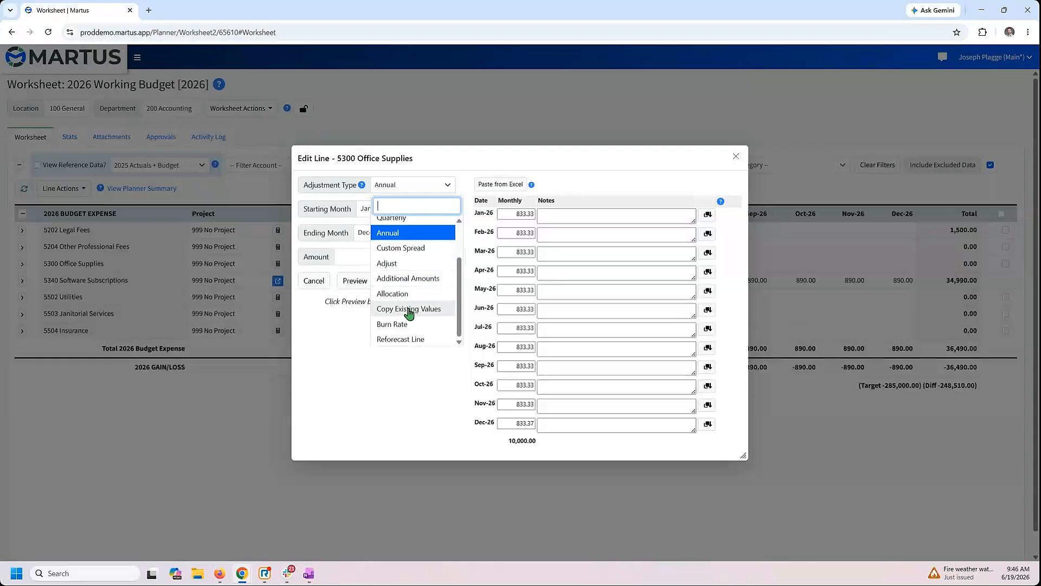
click(412, 306)
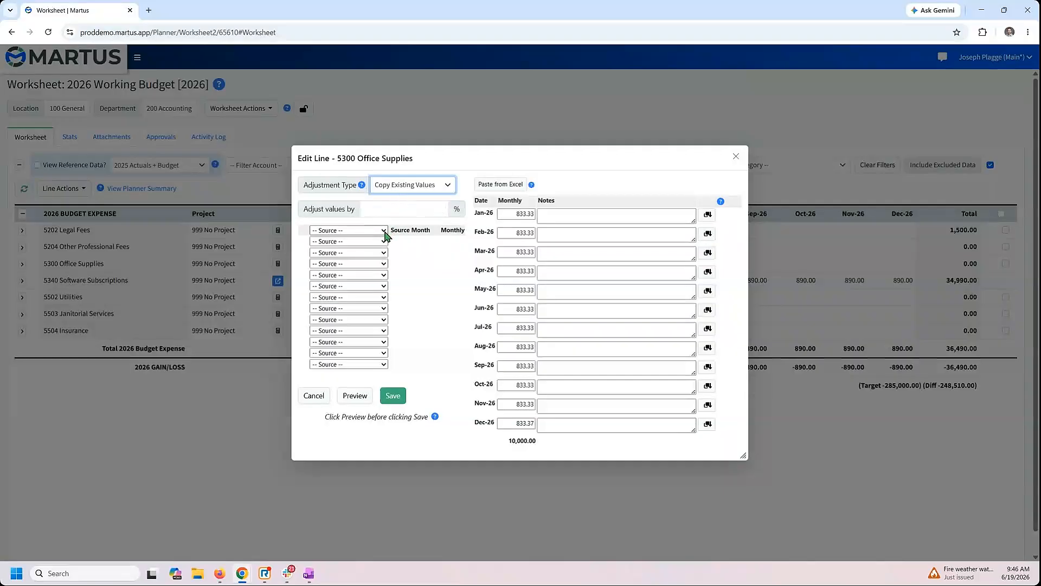
click(384, 232)
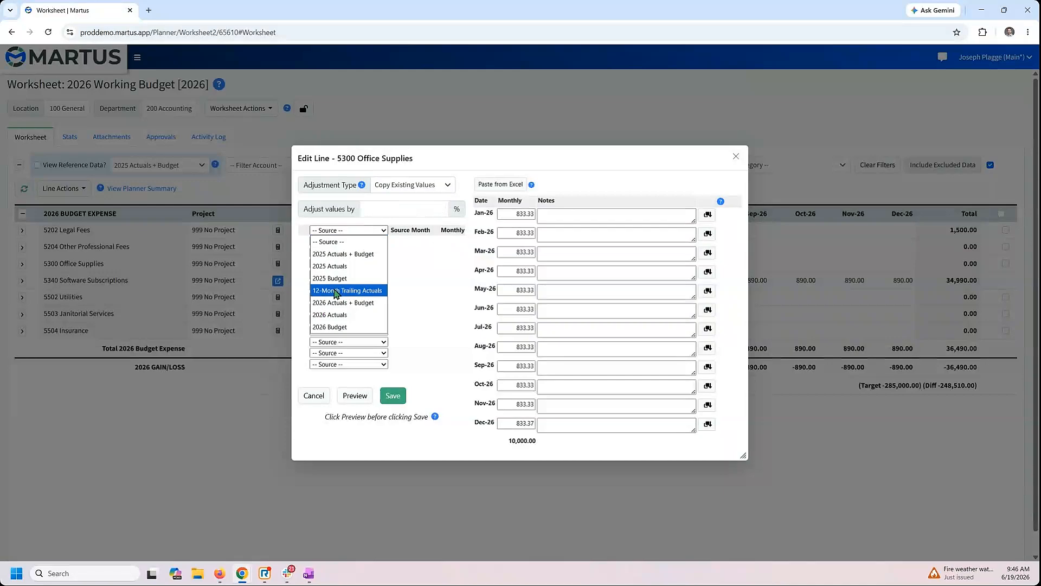
click(336, 291)
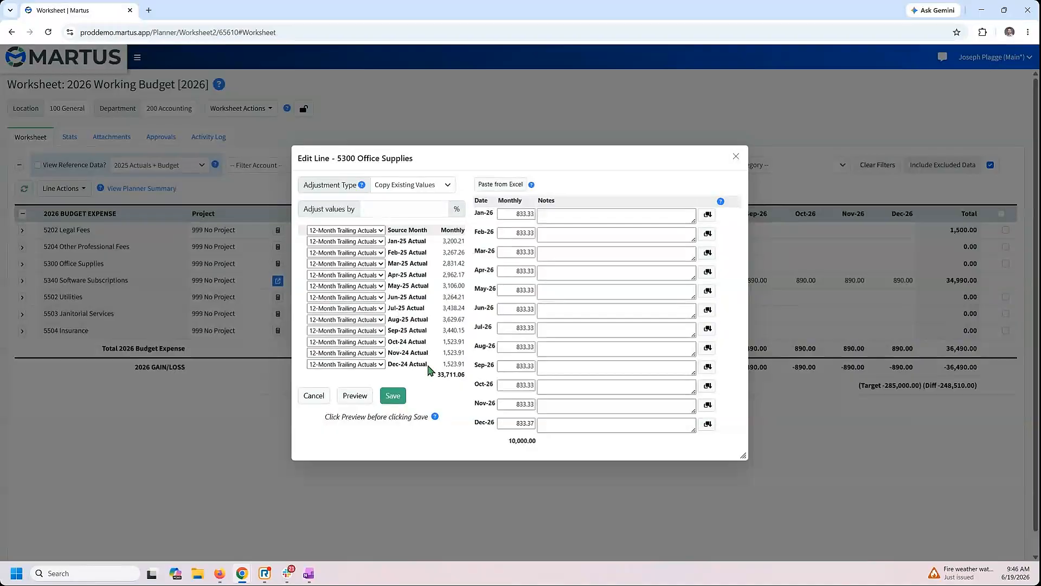
click(415, 208)
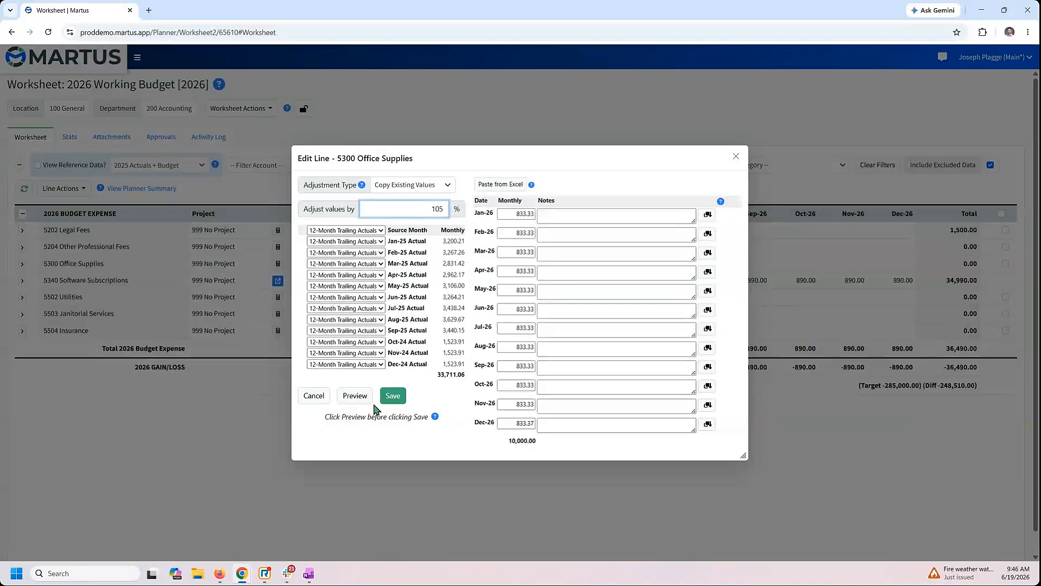
click(355, 401)
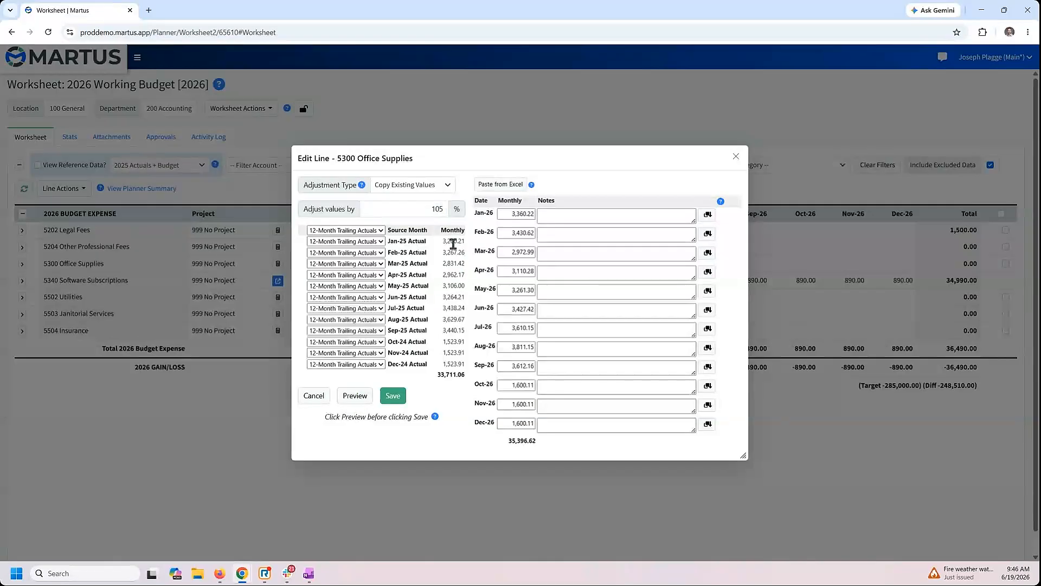
drag(443, 241, 472, 247)
double_click(515, 214)
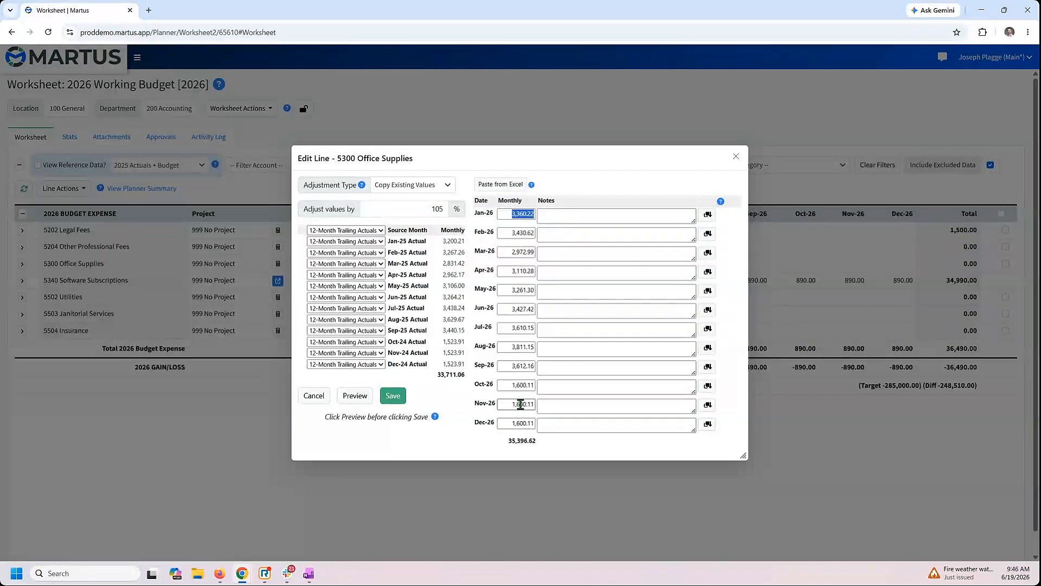
- Add the note "demo notes..." to Jan-26, copy it to all the other months, and save the Office Supplies line
click(578, 211)
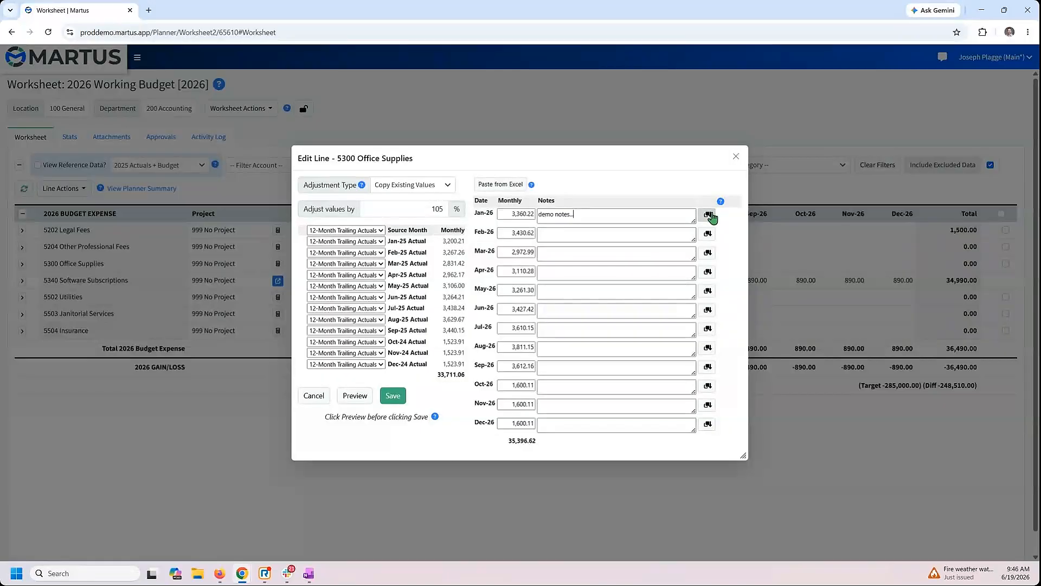
click(708, 215)
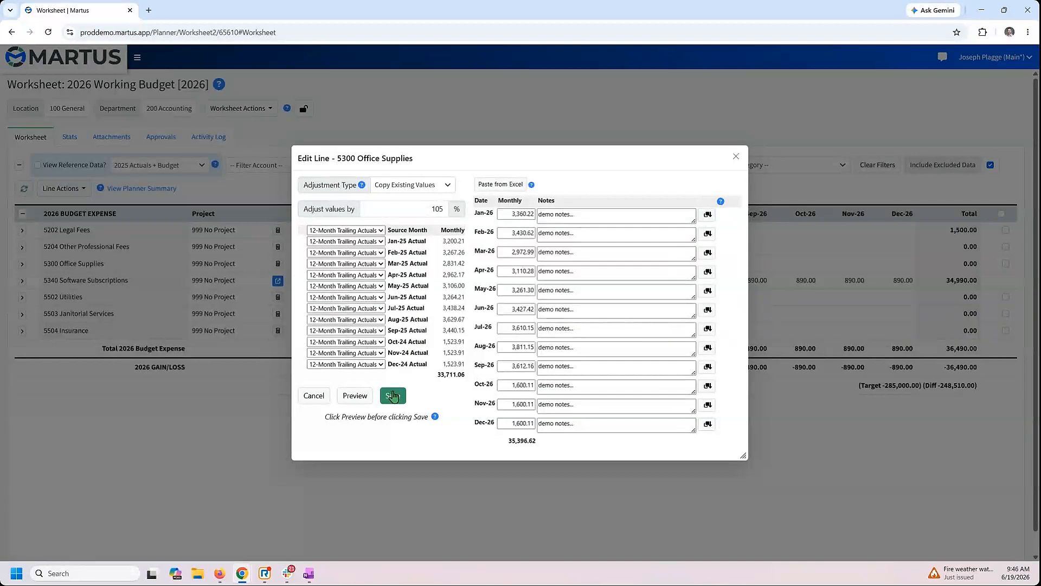
click(393, 396)
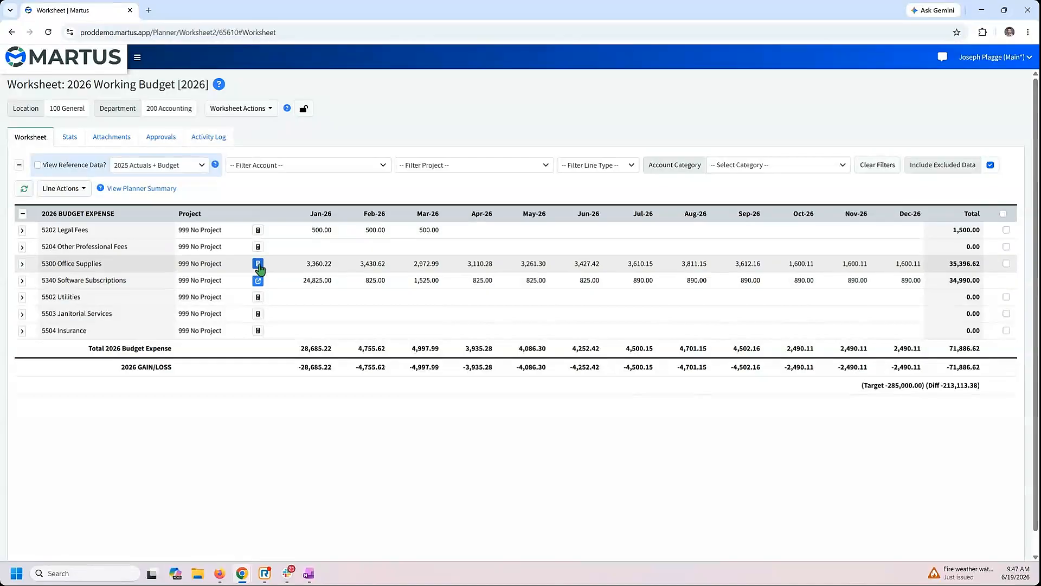
- Check the notes attached to the Office Supplies monthly amounts and view the available line actions
mouse_move(315, 267)
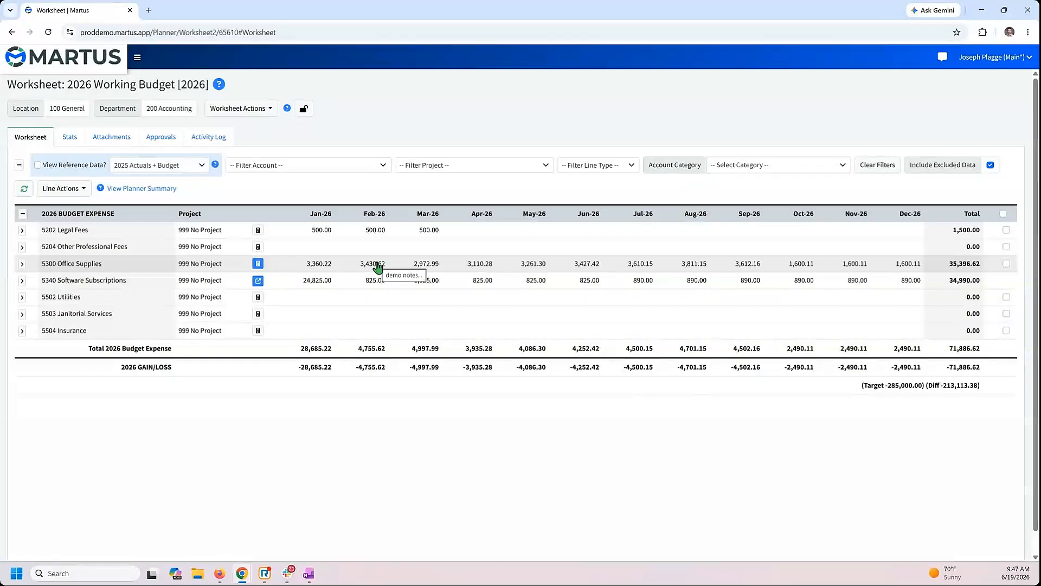
click(76, 189)
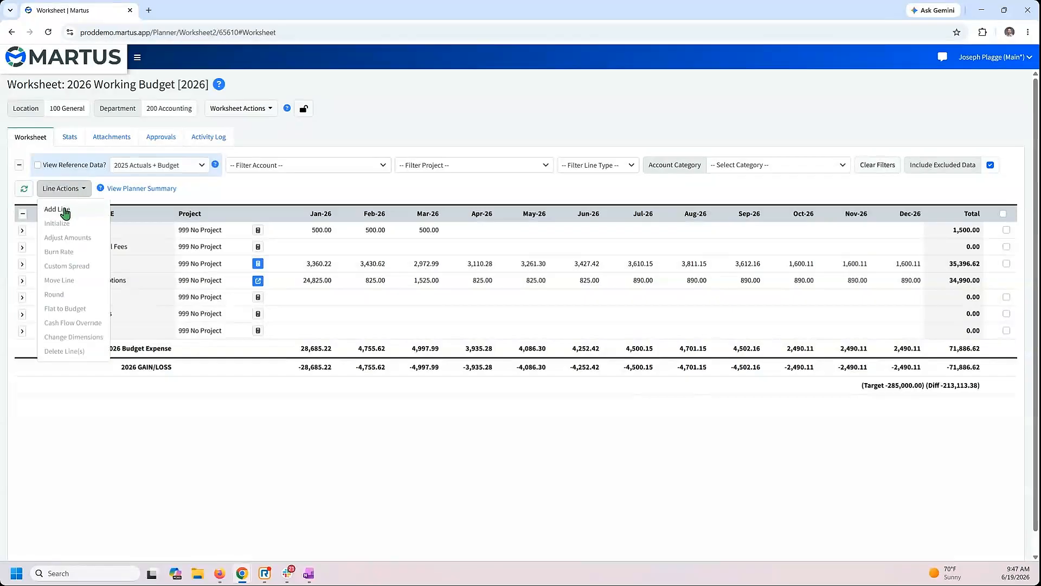
click(298, 197)
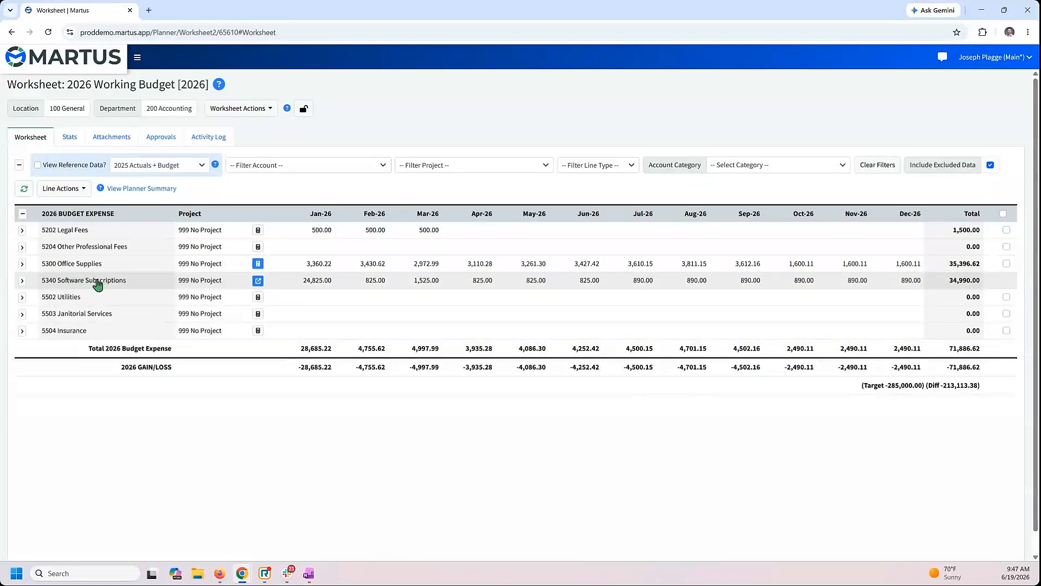
- Open the special purpose worksheet behind 5340 Software Subscriptions and view the notes on its Jan-26 summary and Expense Tracking amounts
click(257, 280)
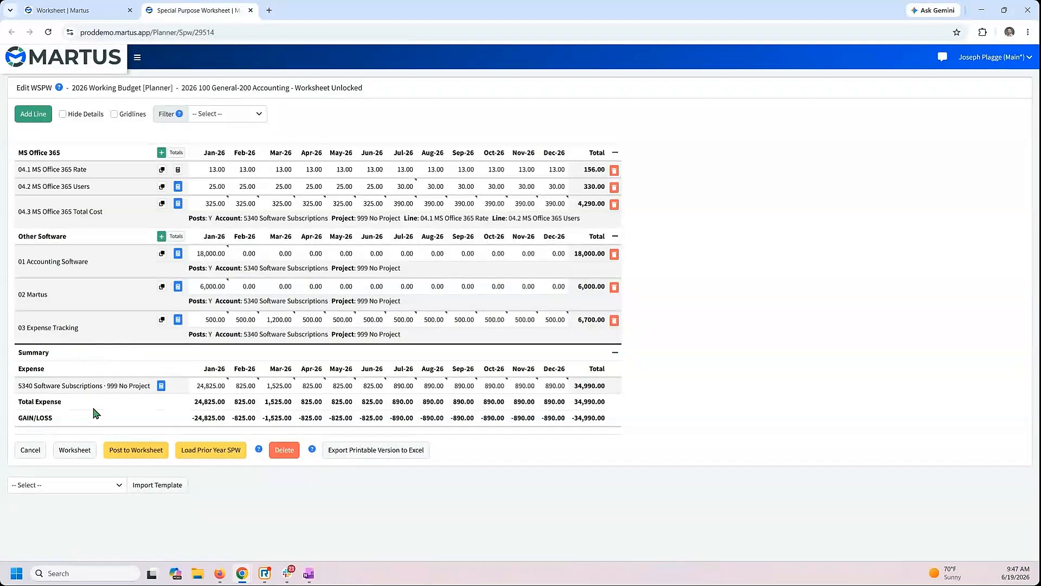
mouse_move(213, 390)
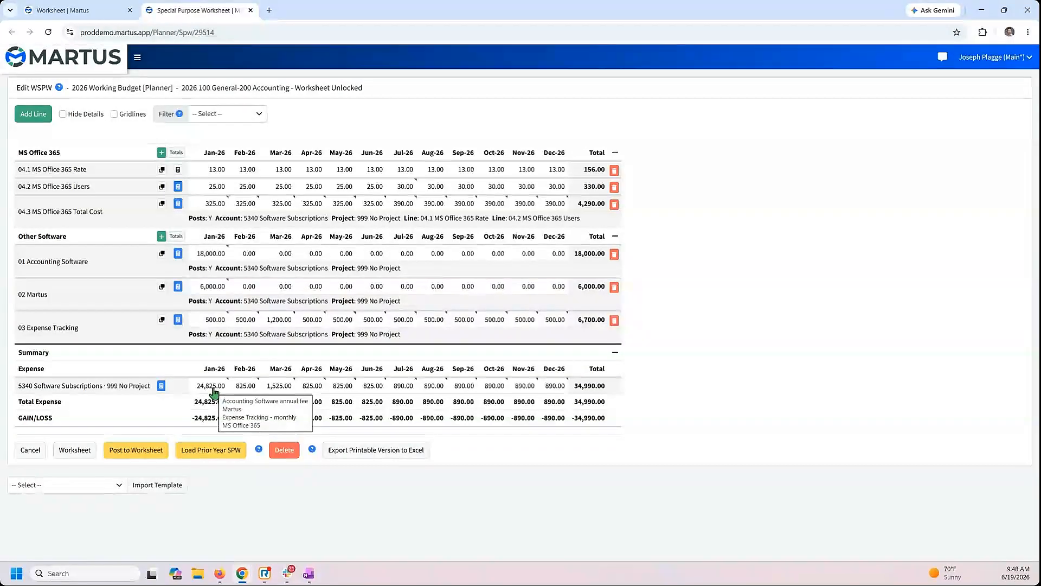
mouse_move(208, 323)
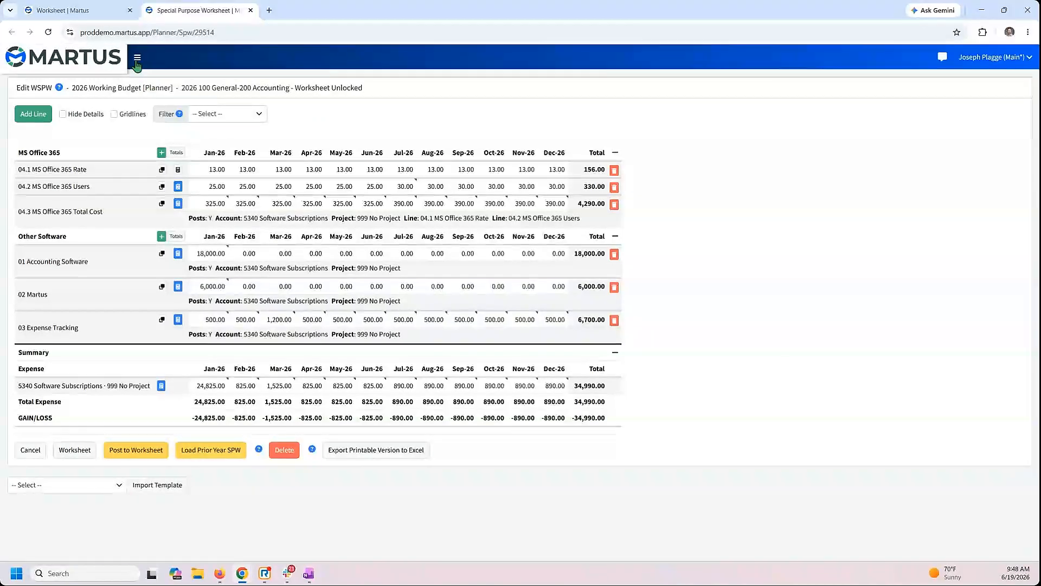
- Return to the 2026 Working Budget worksheet, review its attachments, worksheet actions and approvals, and go back to the budget lines
click(84, 12)
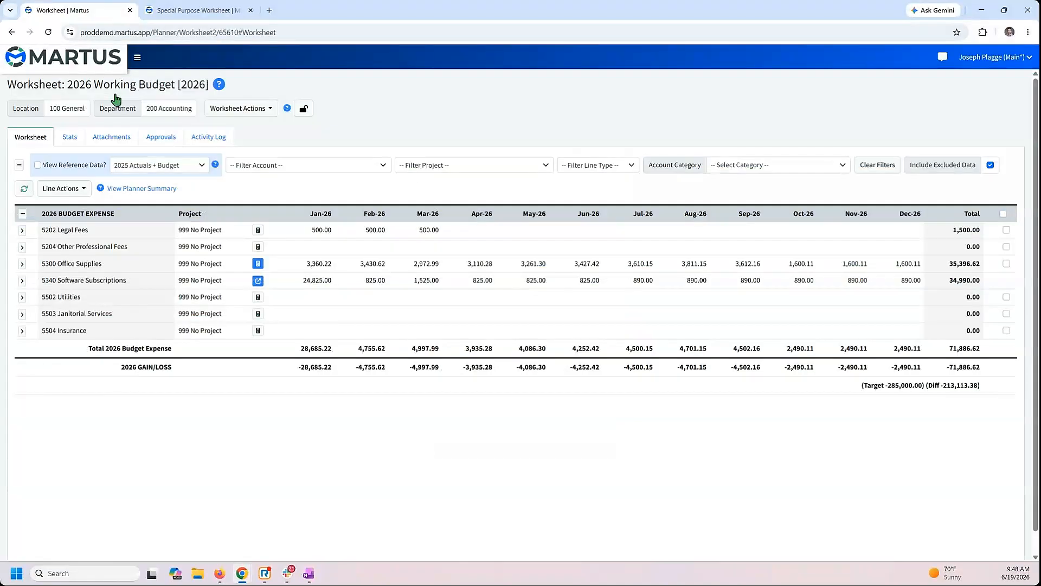
click(119, 136)
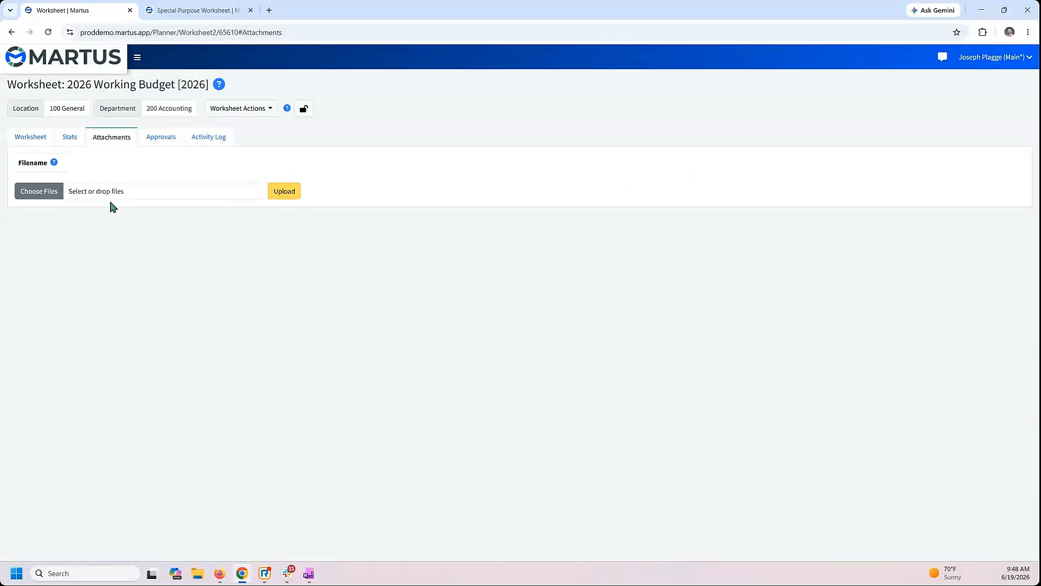
click(267, 111)
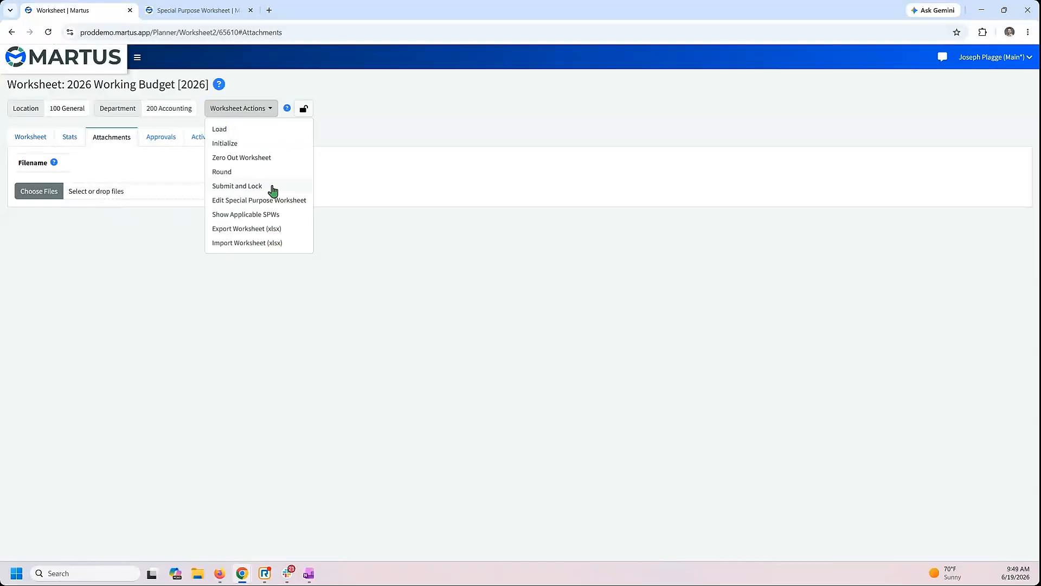
click(163, 142)
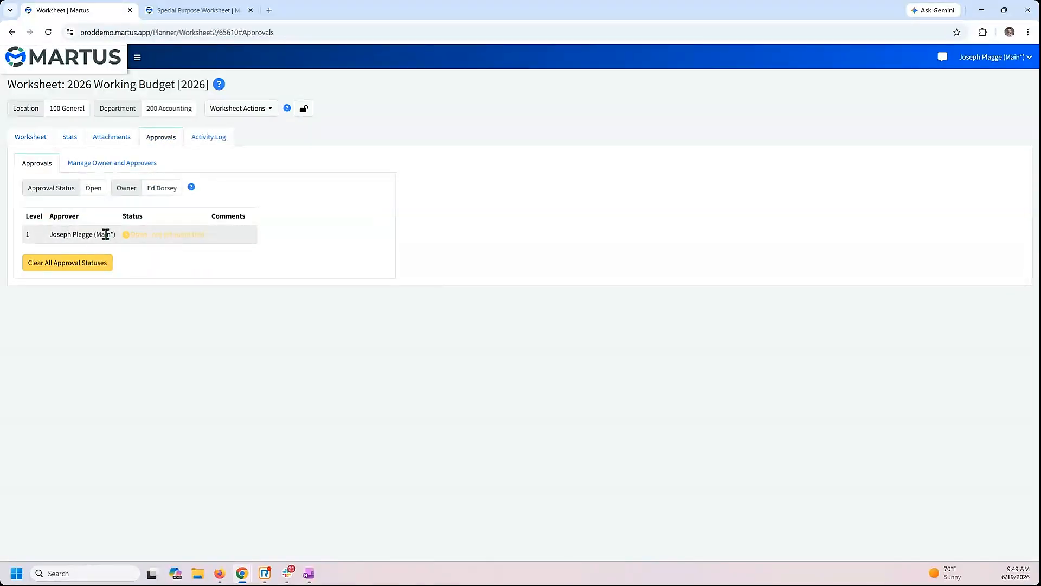
click(30, 137)
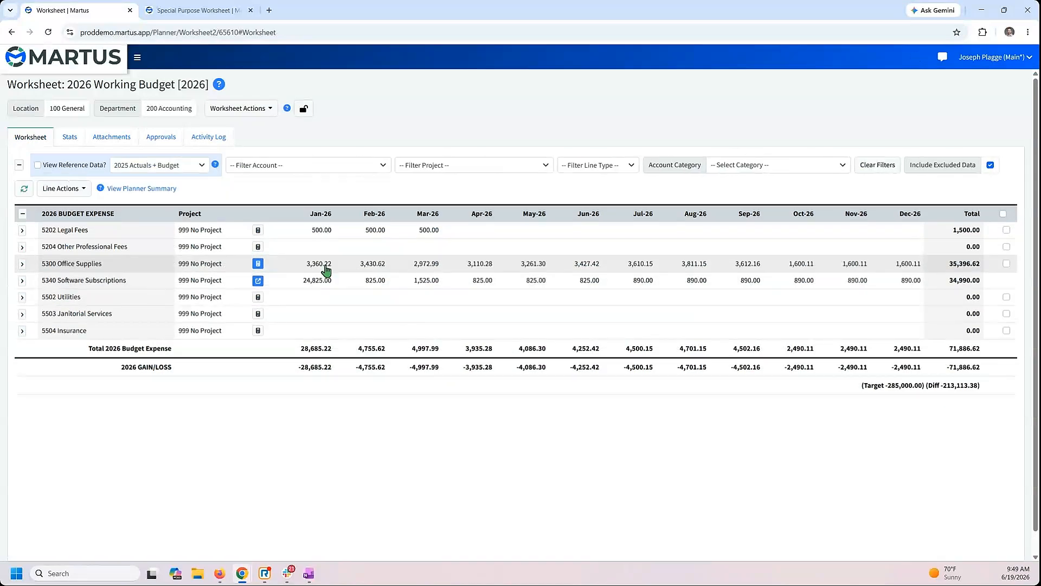
mouse_move(326, 270)
- View the Planner summary of the 2026 Working Budget, then open the budget management list in Planner Setup
click(138, 58)
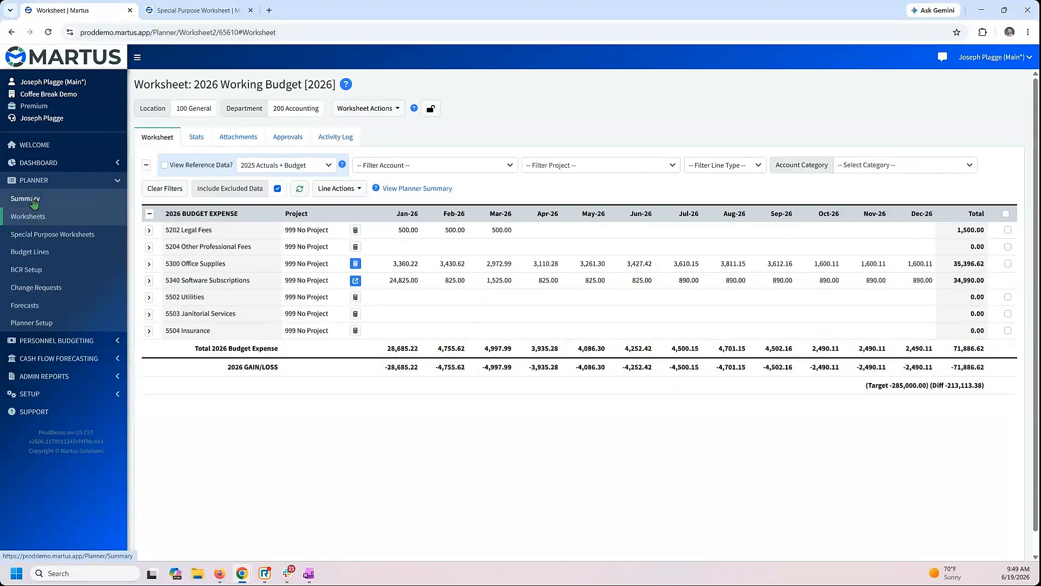
click(31, 200)
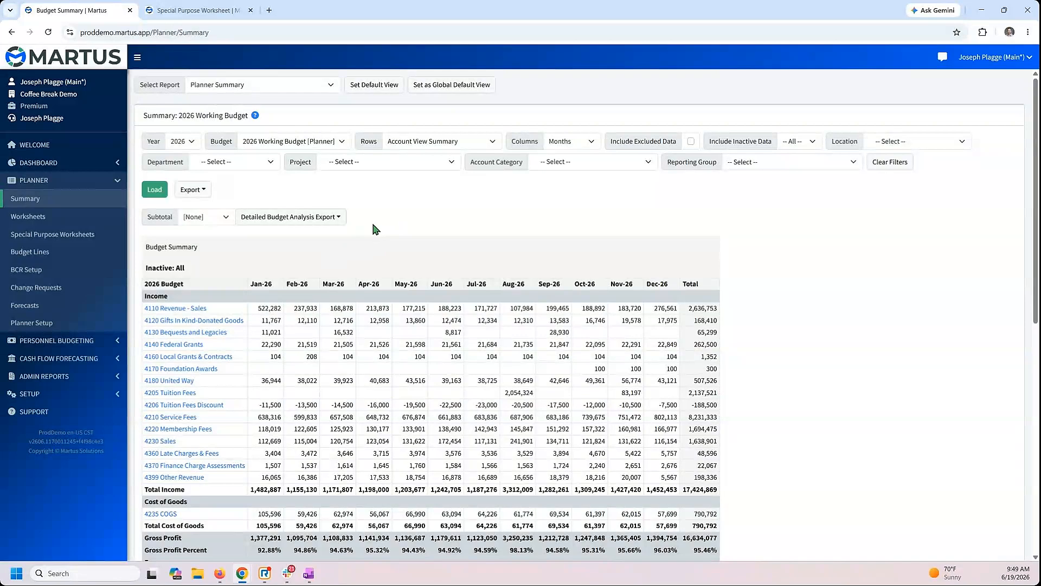
click(40, 324)
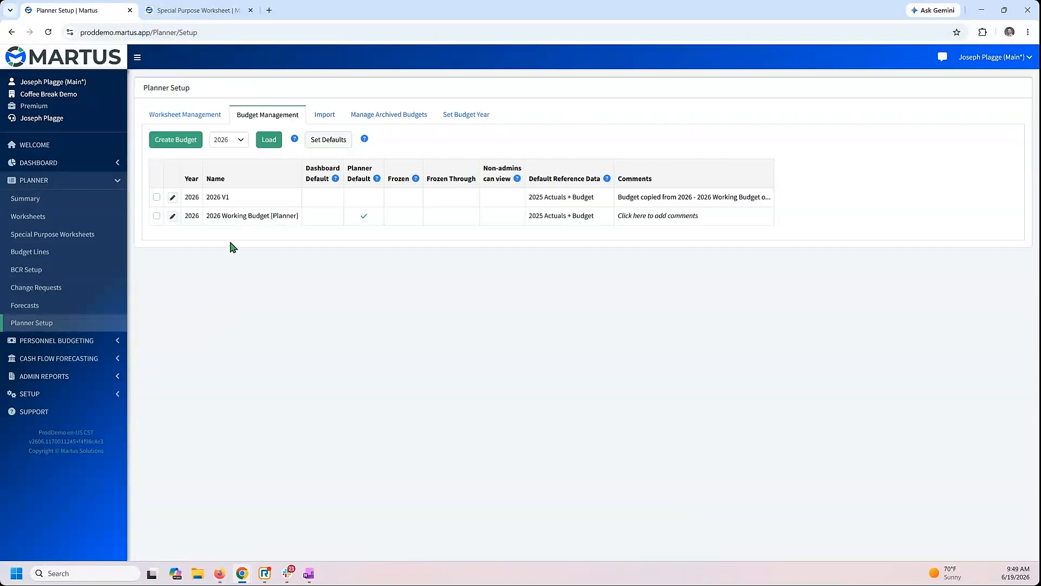
- Load the 2025 budgets in budget management and view the actions available for the Forecast 9 + 3 budget
click(239, 142)
click(224, 279)
click(269, 140)
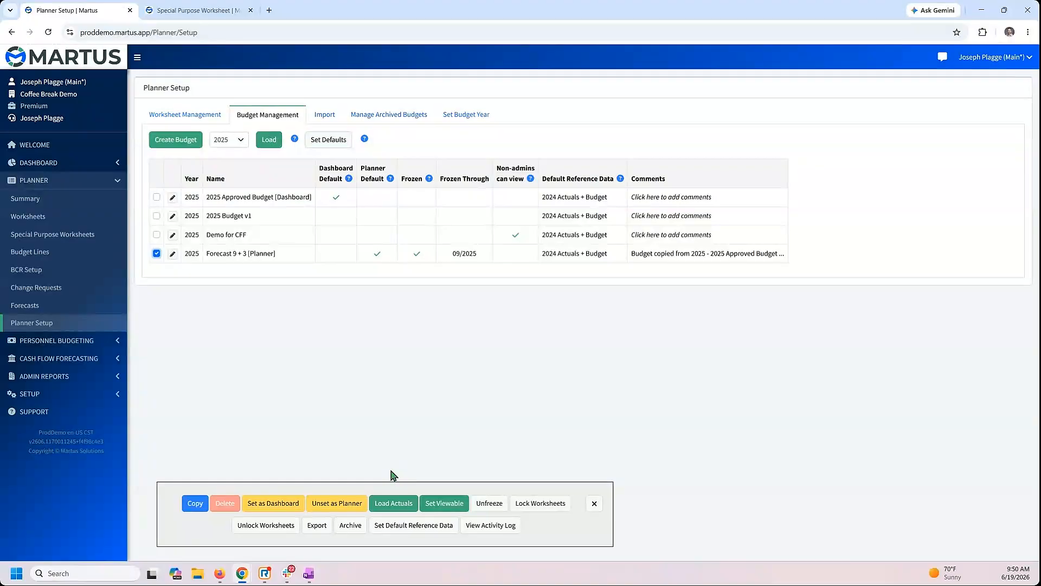
click(594, 503)
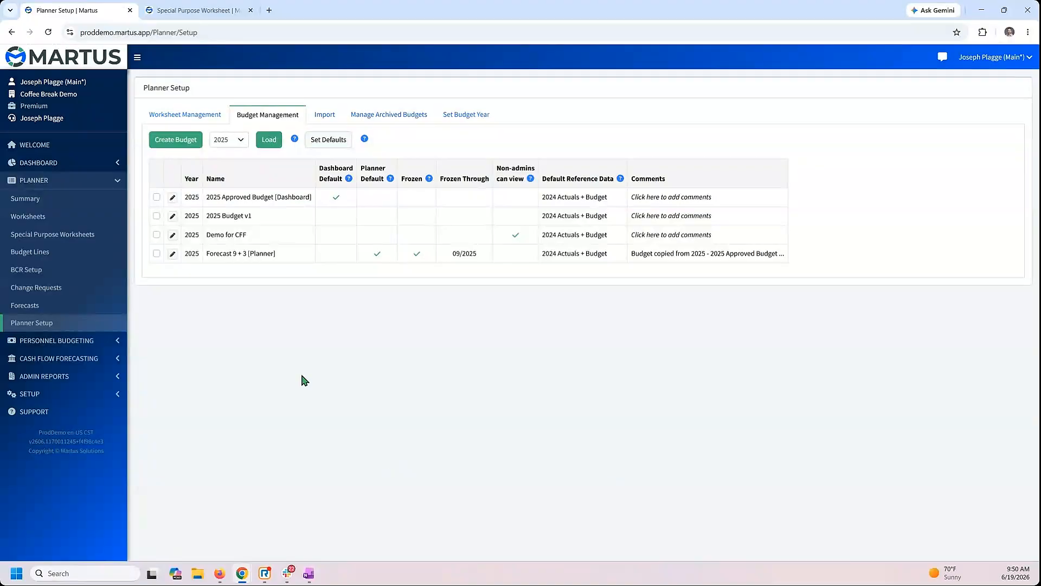
- Open the Planner forecasts and load the list for budget year 2025
click(38, 308)
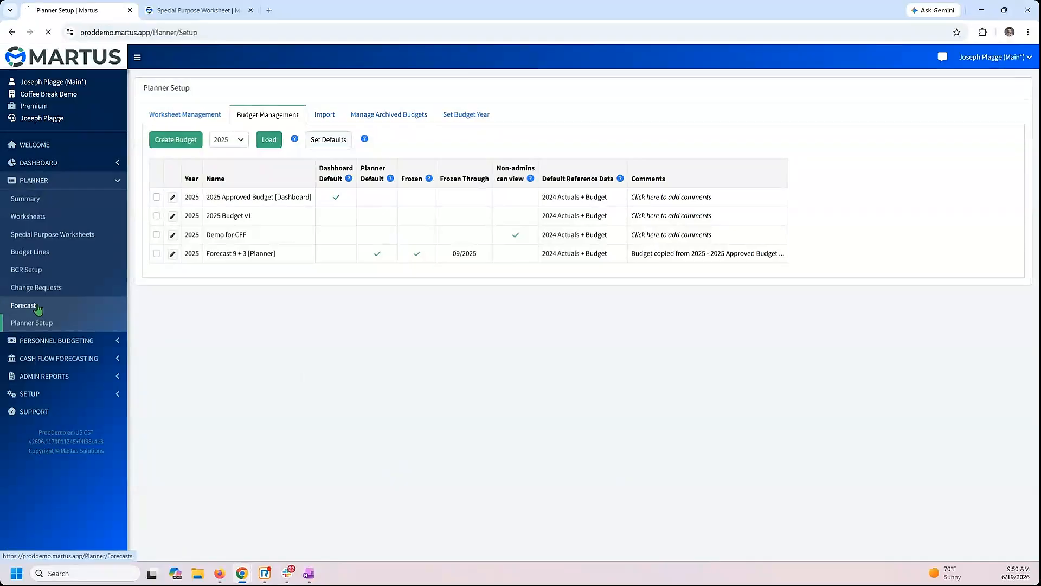
click(164, 88)
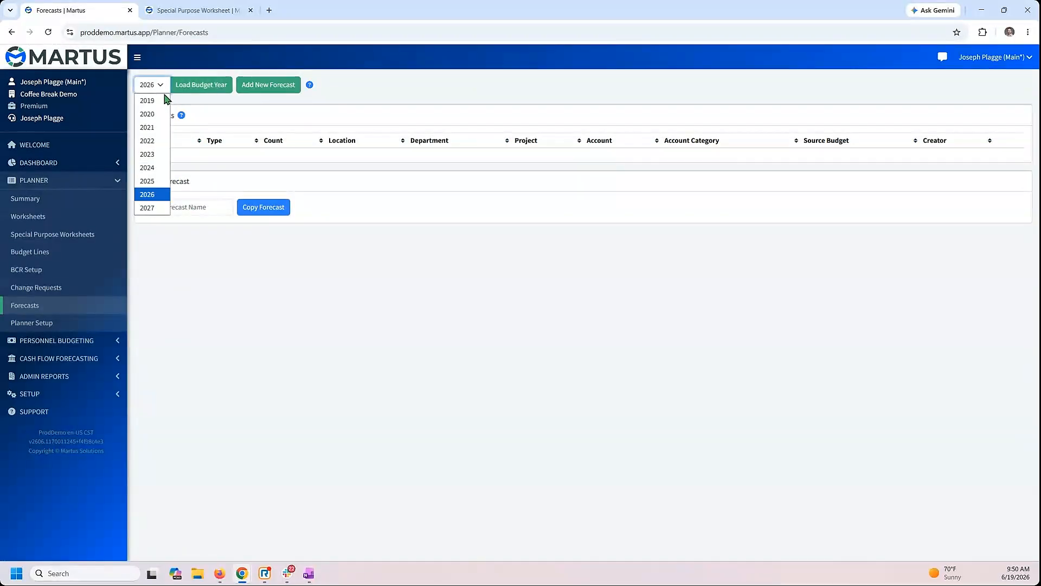
click(152, 181)
click(205, 89)
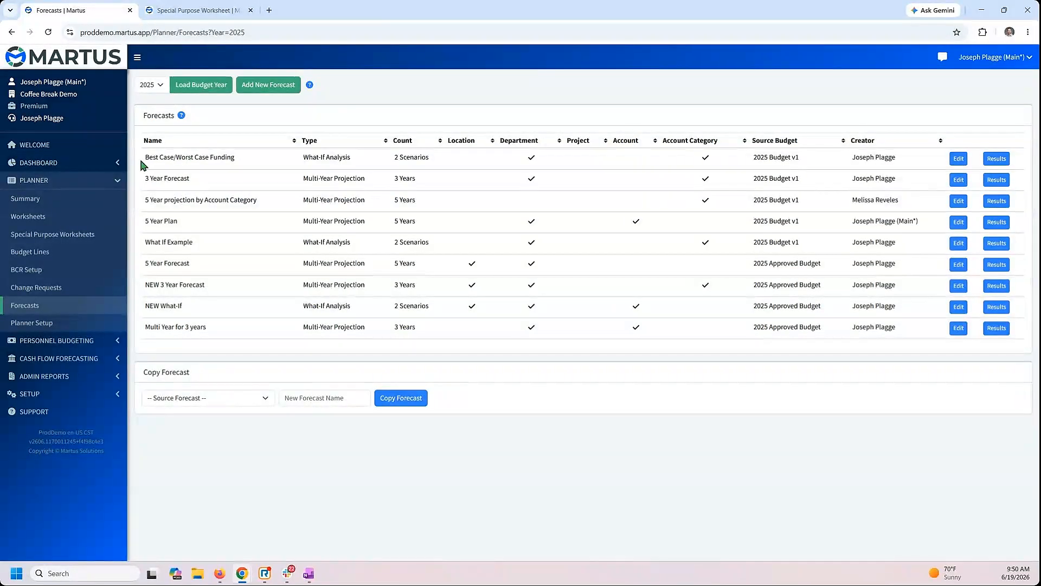
- Open the Best Case/Worst Case Funding forecast for editing and review its best case and worst case scenario columns
drag(143, 158, 233, 156)
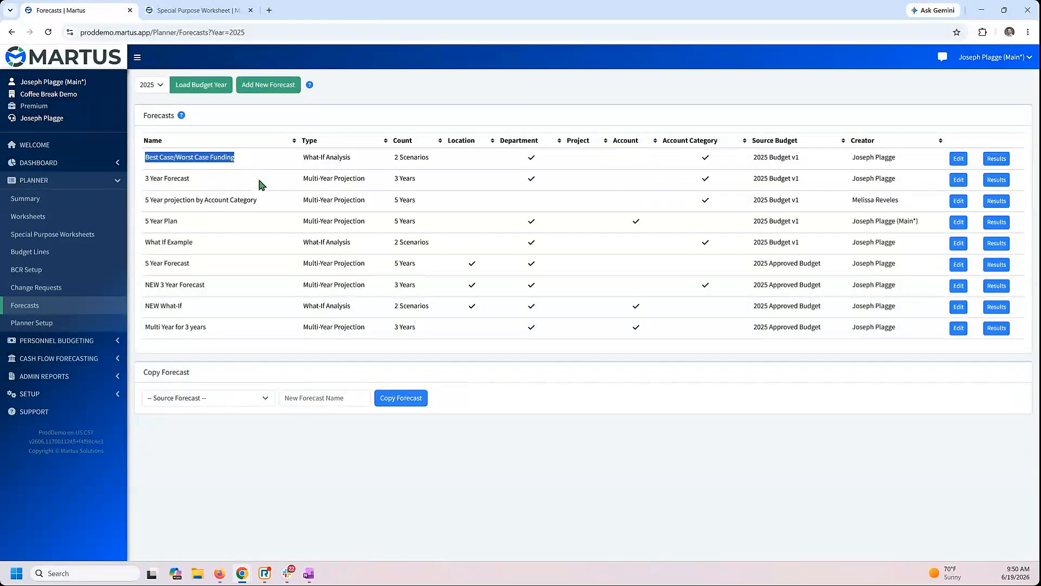
click(958, 159)
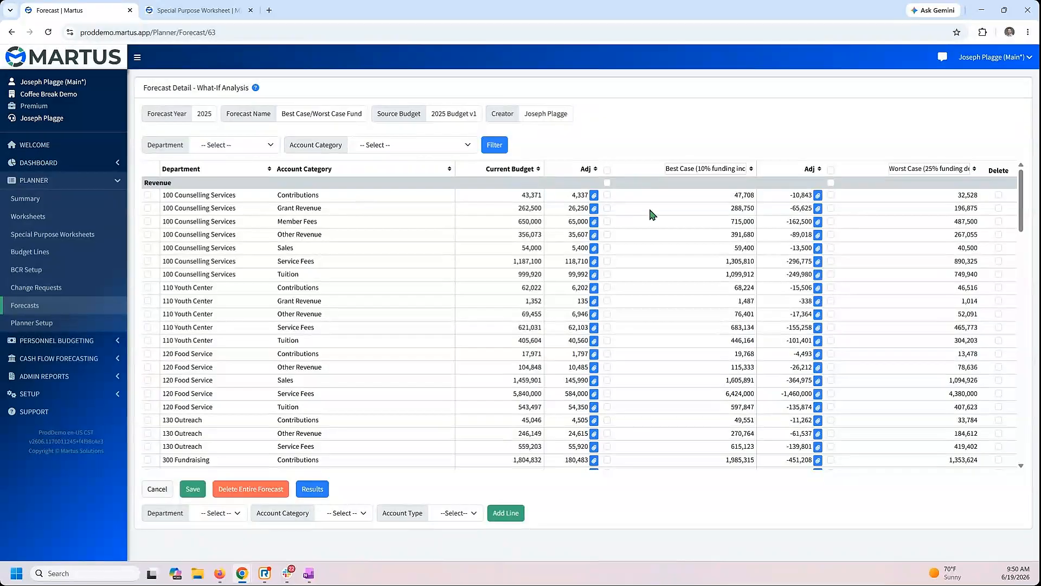
drag(673, 168, 710, 168)
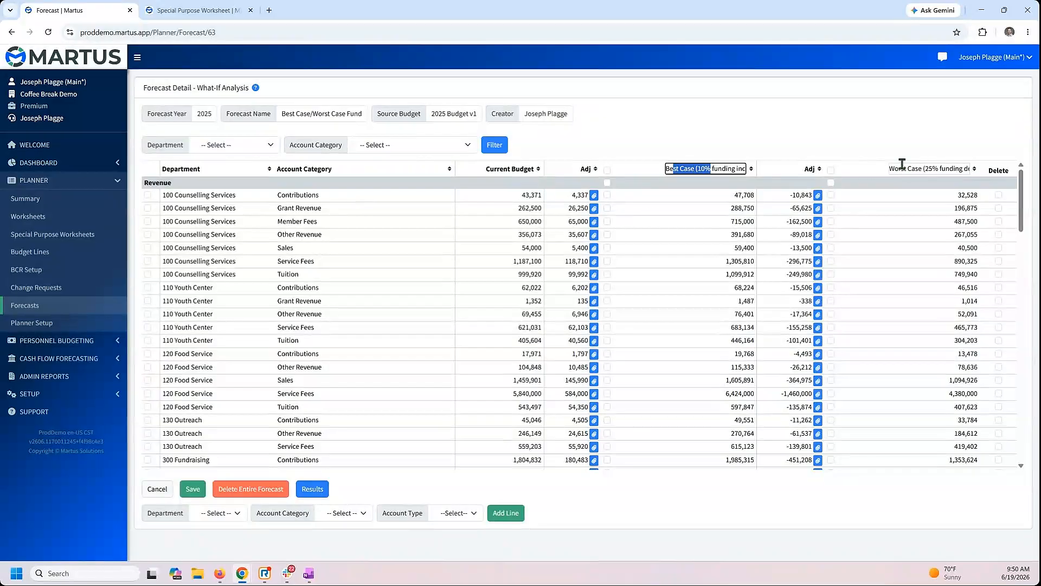
drag(898, 169, 955, 170)
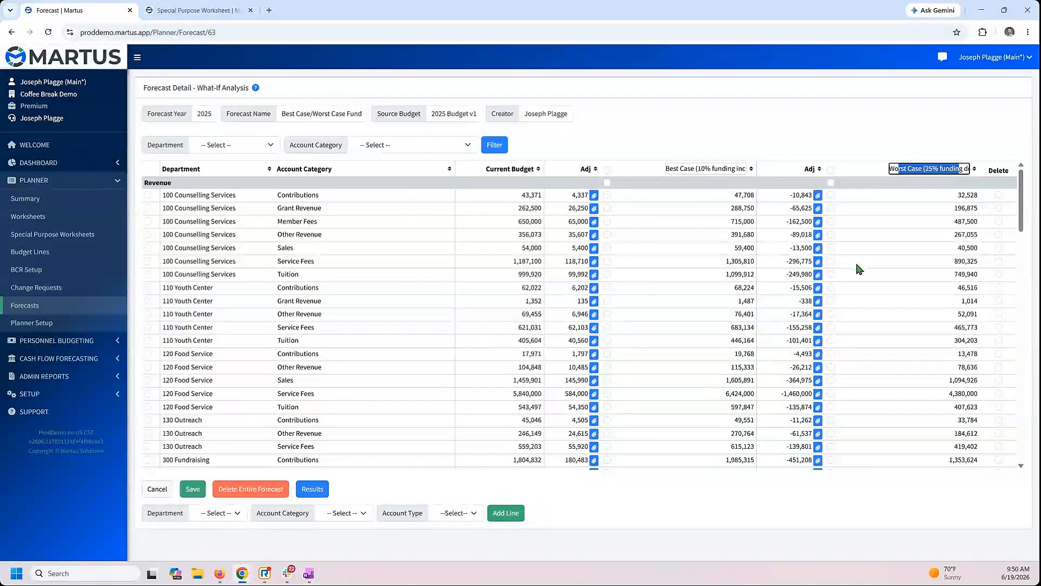
click(783, 132)
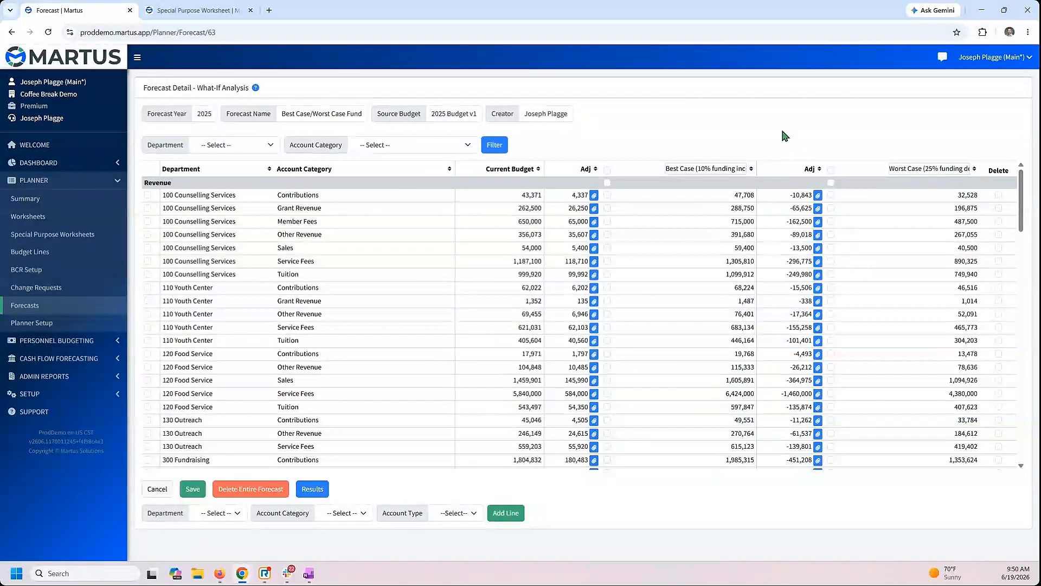
- View the adjustment options for all Best Case revenue lines and close them without applying a change
click(607, 183)
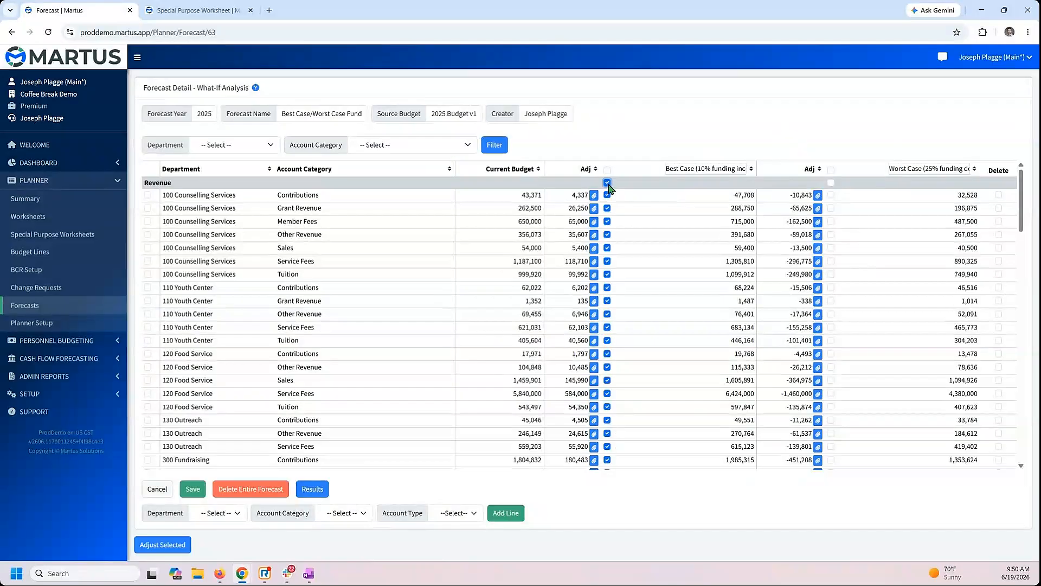
click(171, 545)
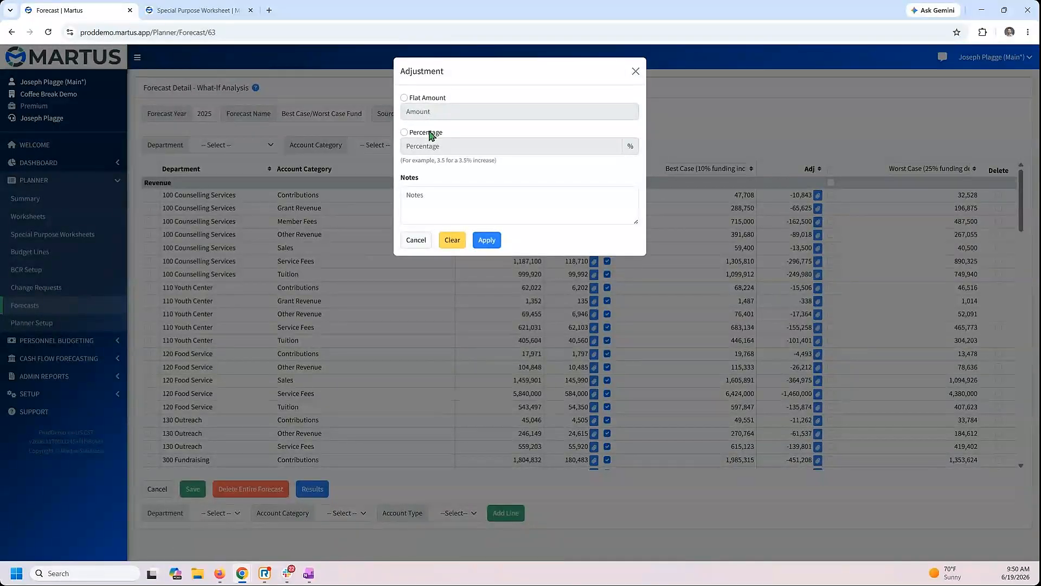
click(416, 240)
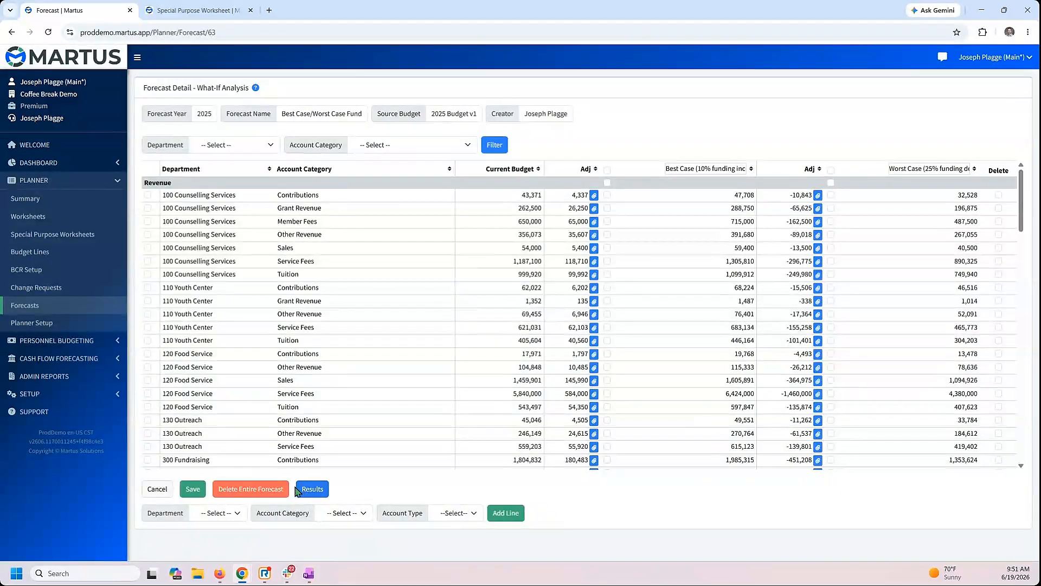
- Open the what-if forecast results and examine the differences from the current year through income, expenses and net gain/loss
click(312, 490)
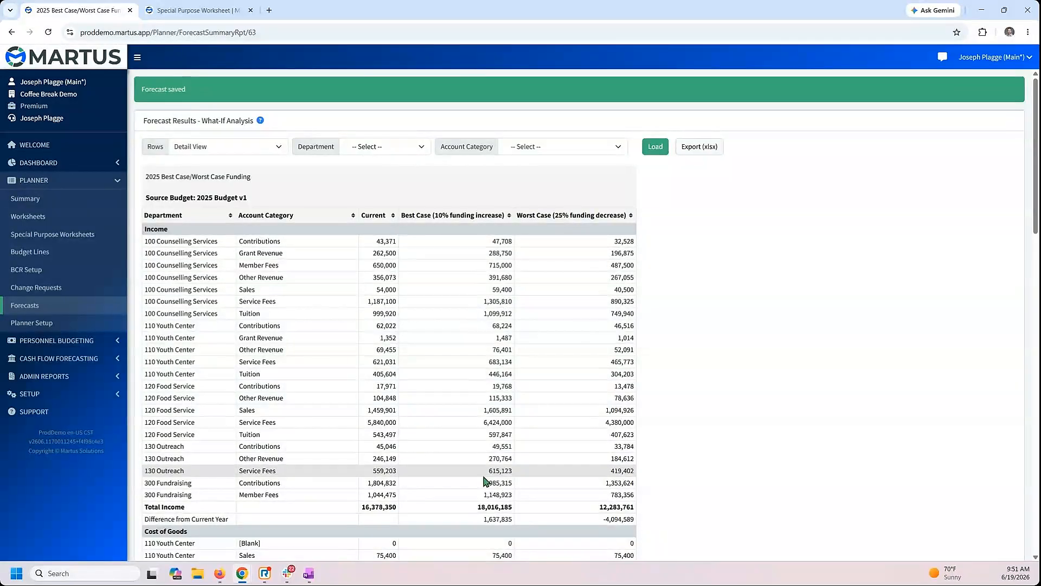
drag(482, 519, 514, 522)
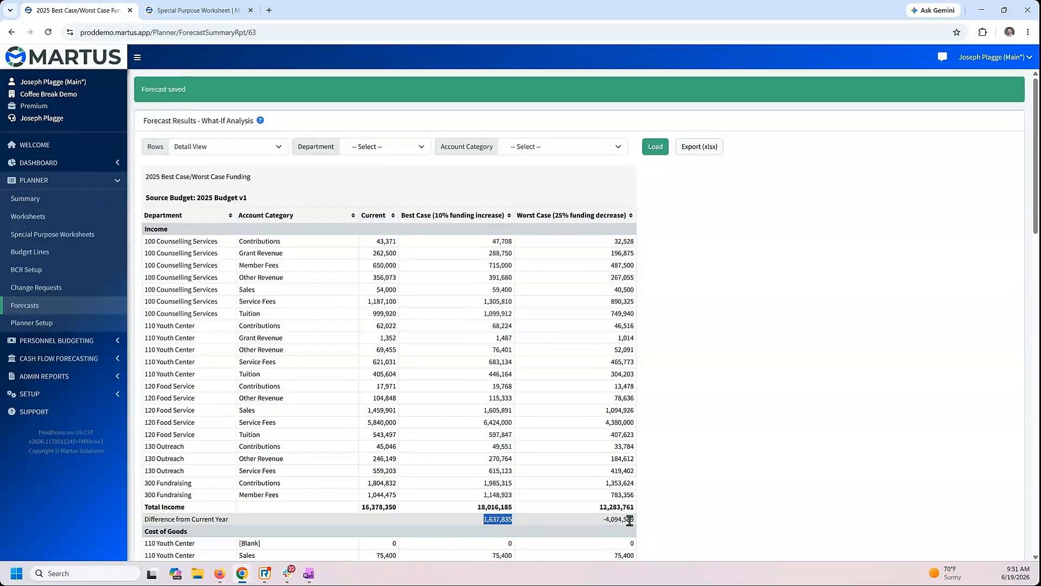
drag(633, 519, 537, 519)
scroll(529, 389, down, 7)
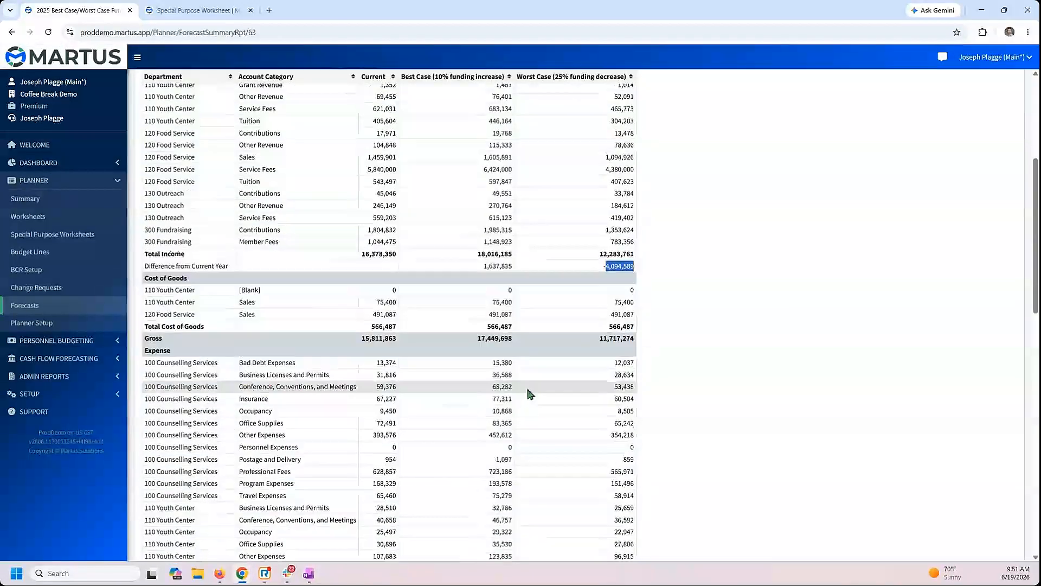
scroll(266, 212, down, 10)
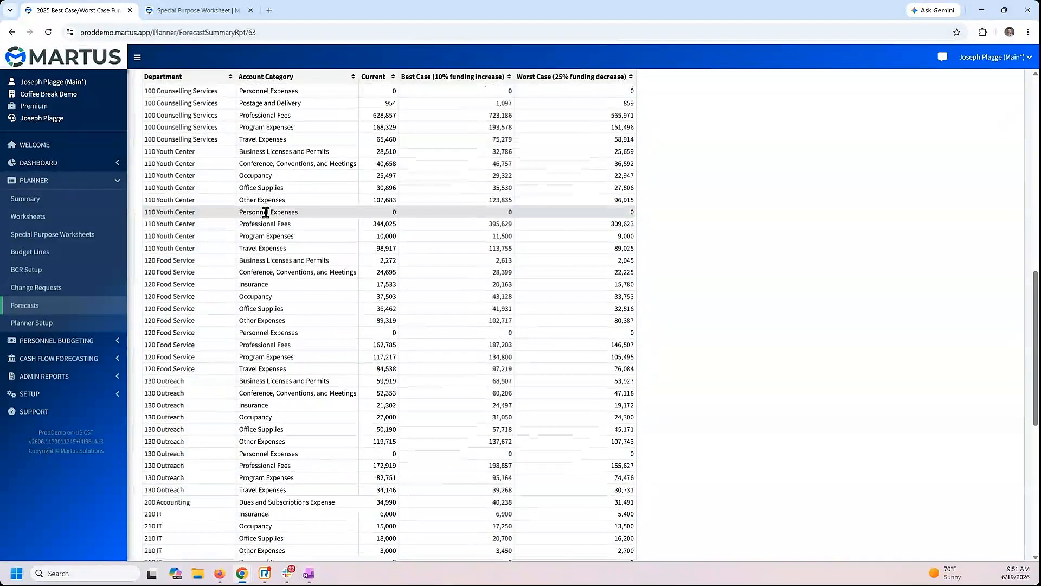
scroll(266, 213, down, 1)
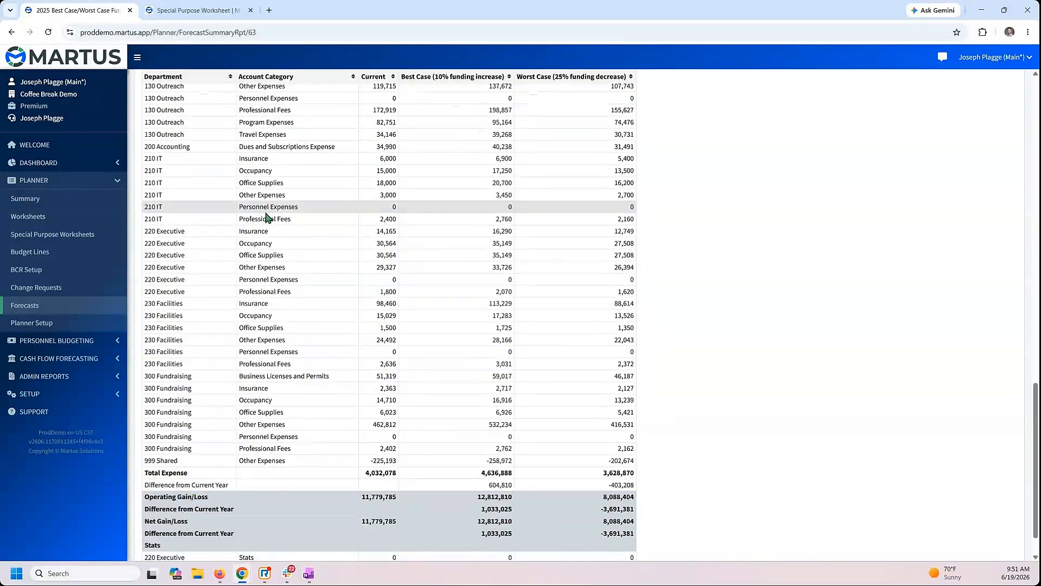
- Open Personnel Budgeting Setup and review the employee list and the pay types
click(51, 342)
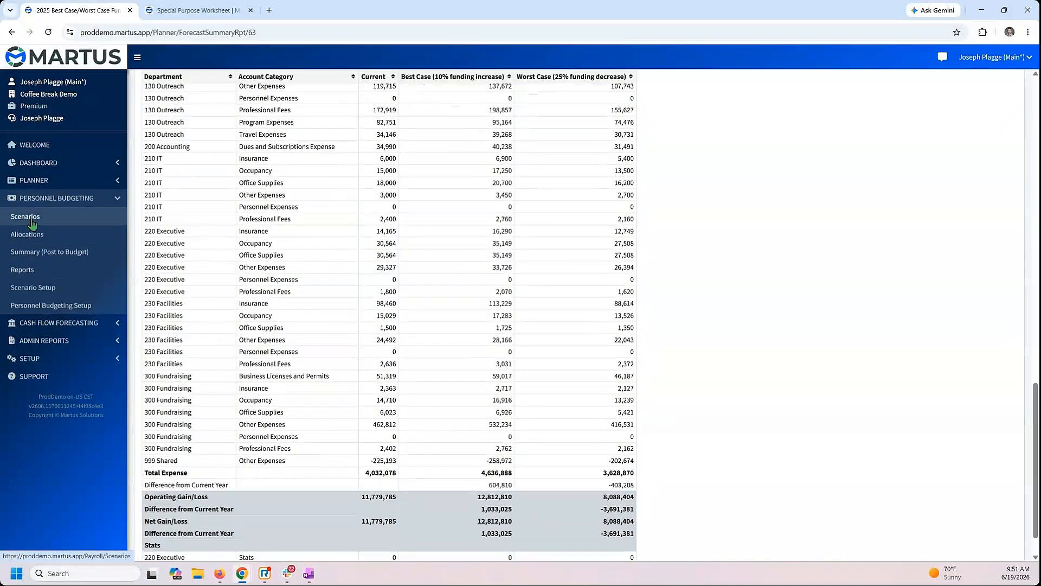
click(30, 307)
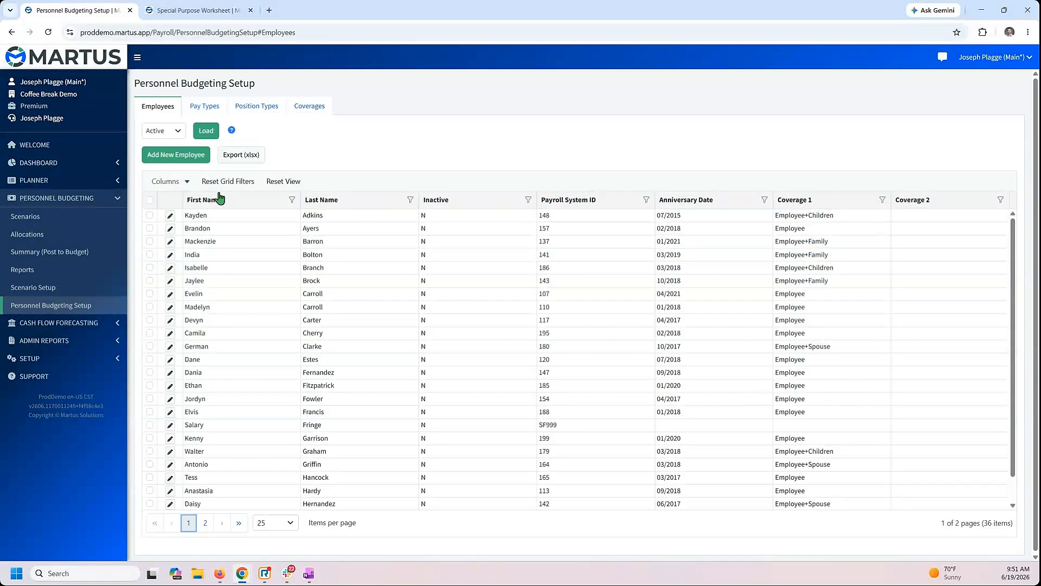
click(205, 107)
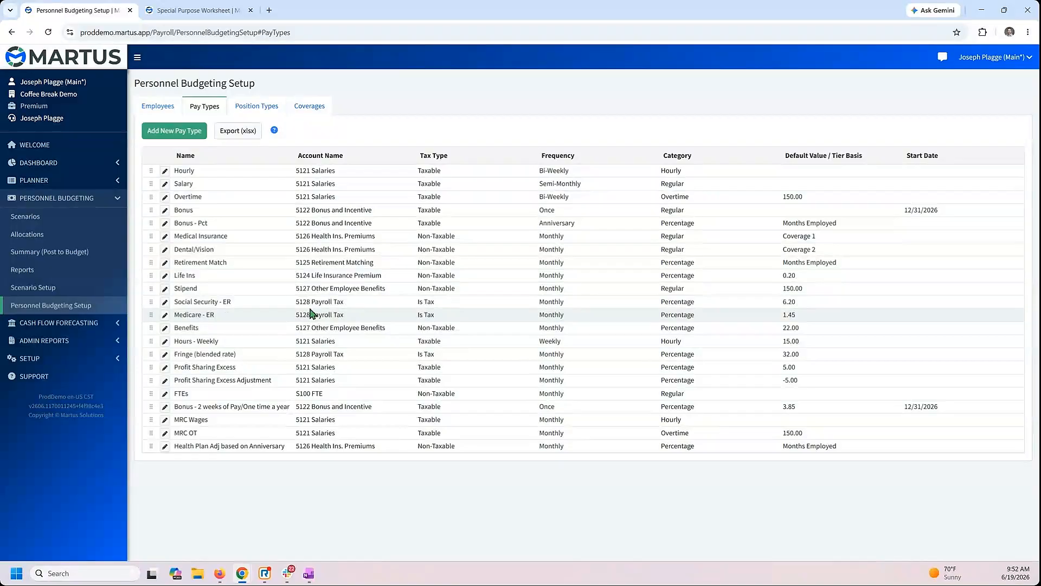
- Review the 2025 personnel scenarios in Scenario Setup, including the base scenario and With 4% COLA, and switch the list to 2026
click(33, 288)
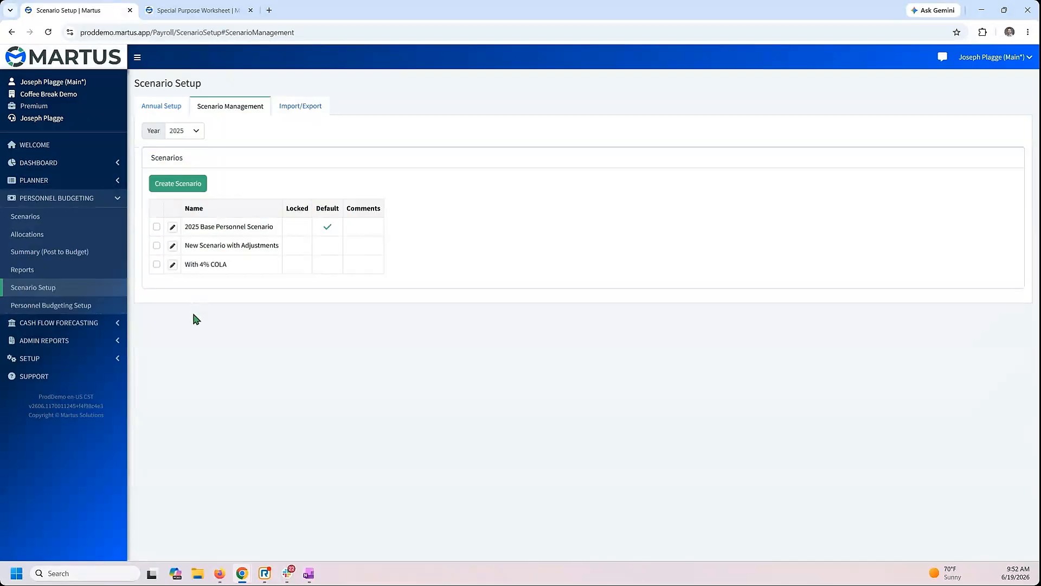
drag(185, 226, 240, 227)
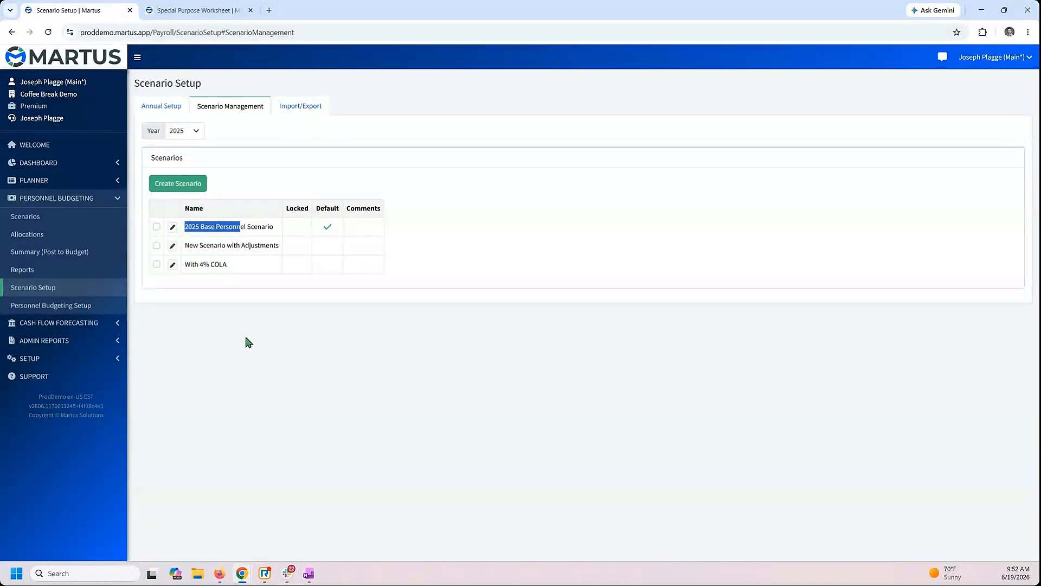
click(157, 227)
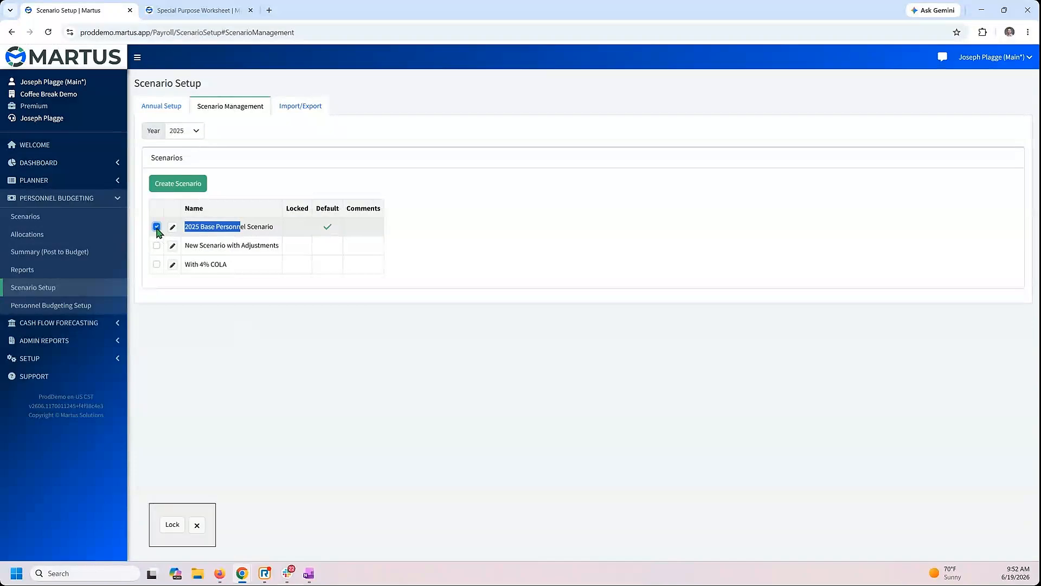
click(157, 227)
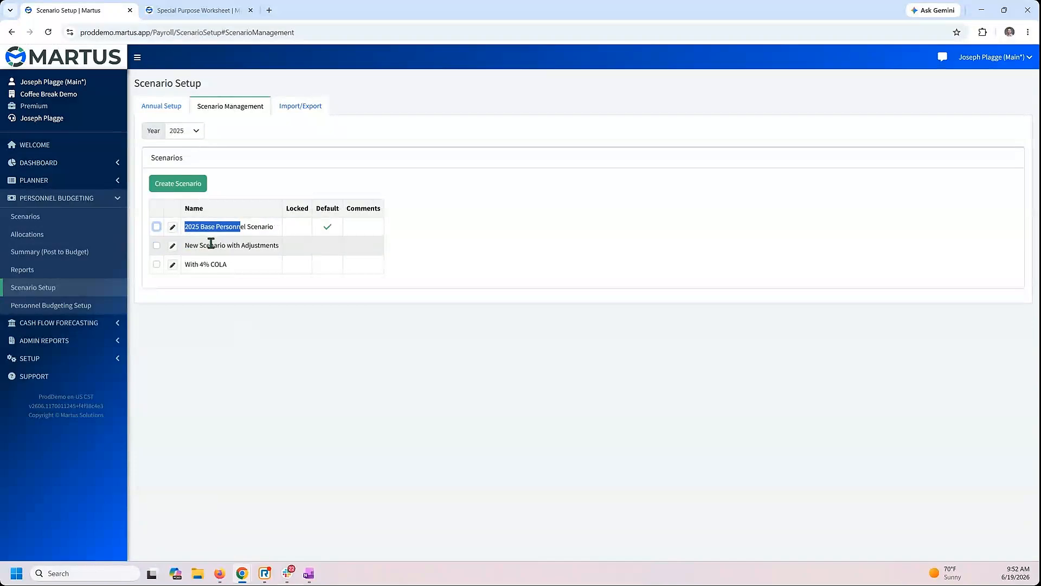
drag(185, 264, 232, 269)
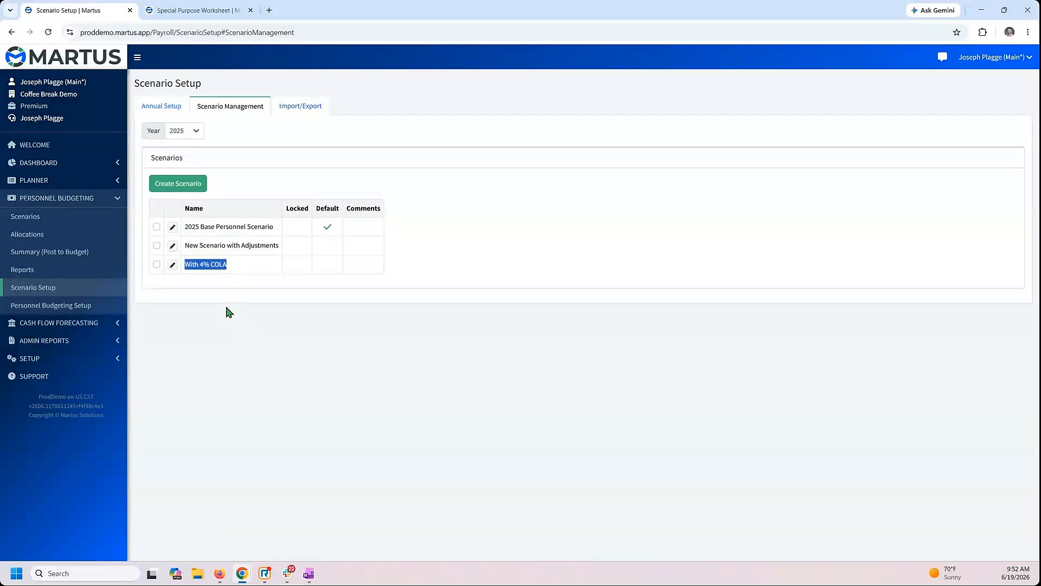
click(184, 131)
click(183, 278)
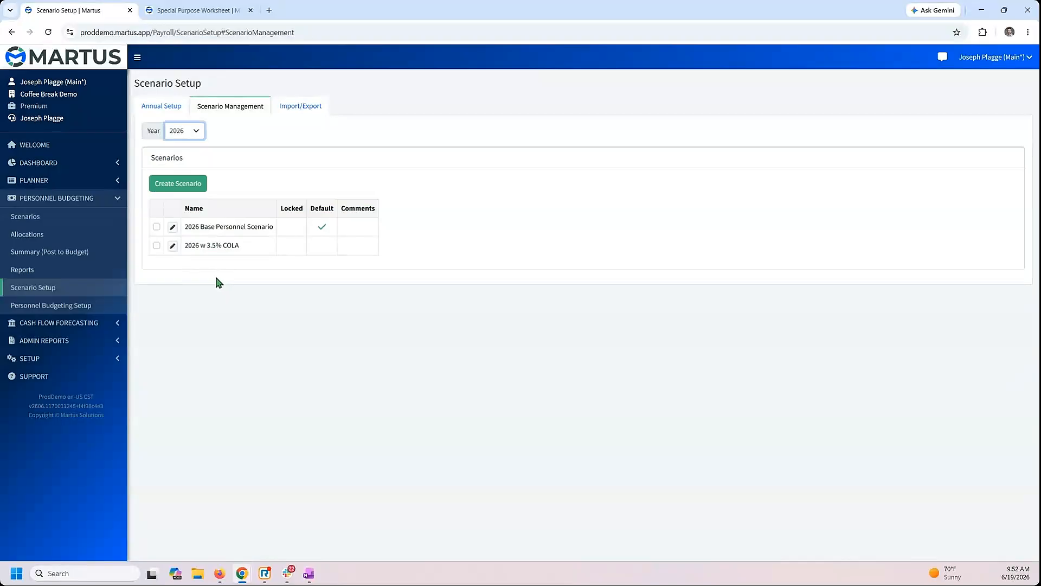
- Open the personnel Scenarios page and look through the positions in the 2025 Base Personnel Scenario
click(30, 217)
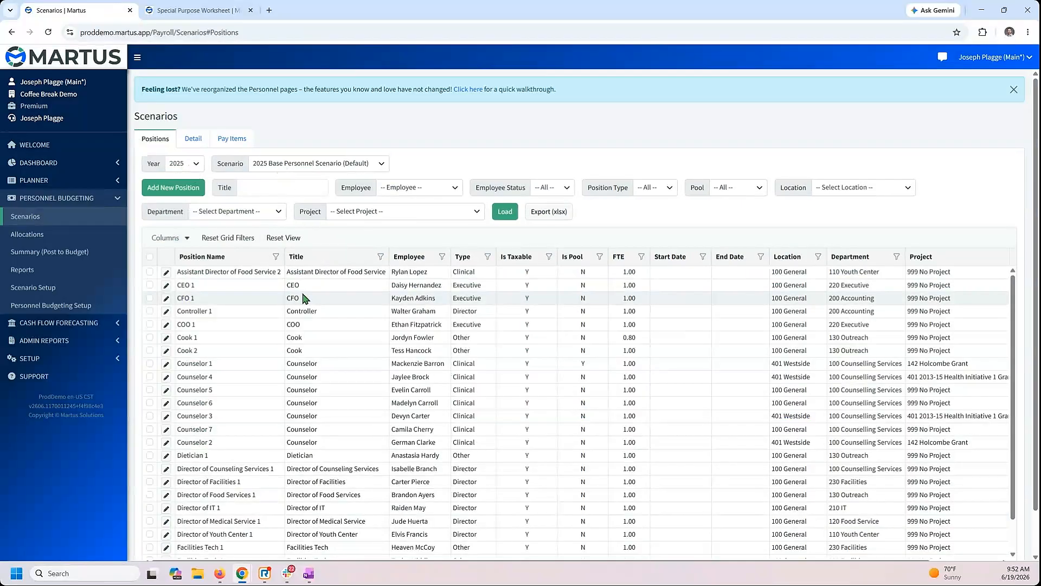
scroll(219, 425, down, 1)
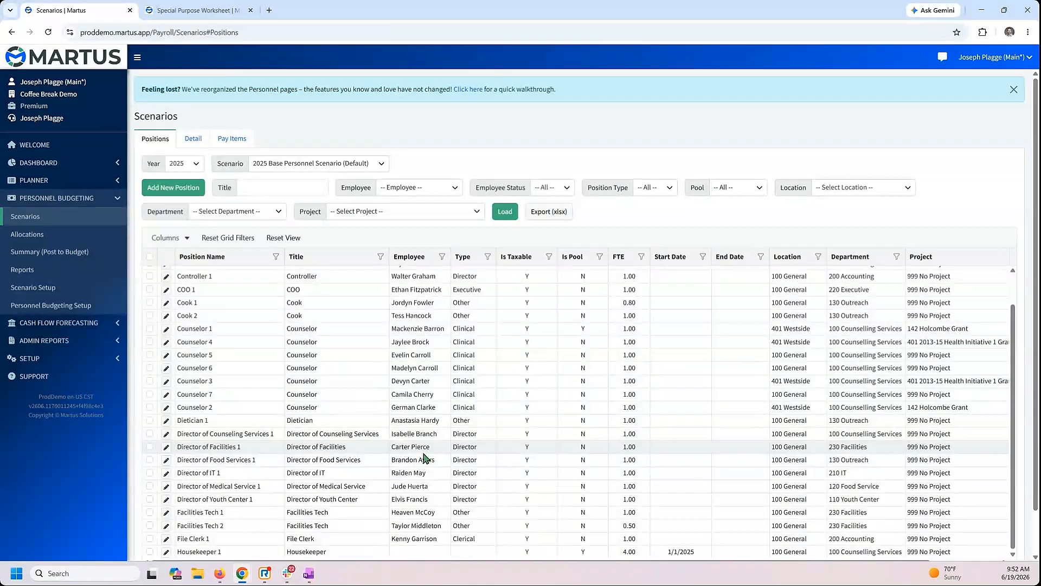
scroll(425, 459, up, 1)
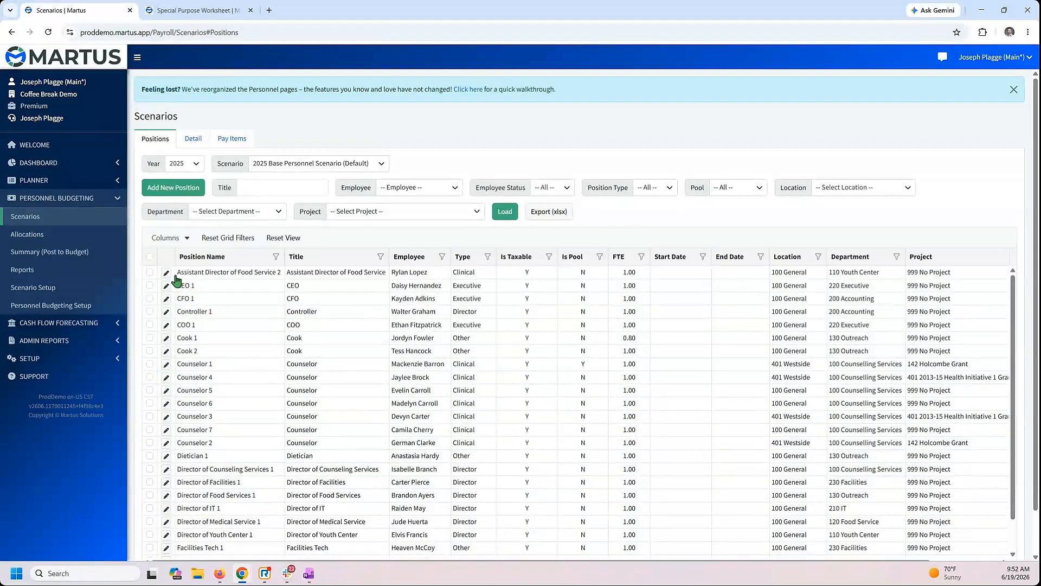
- Open the Controller 1 position for editing and review its position type choices, full-time equivalent, dates and pay items
click(167, 312)
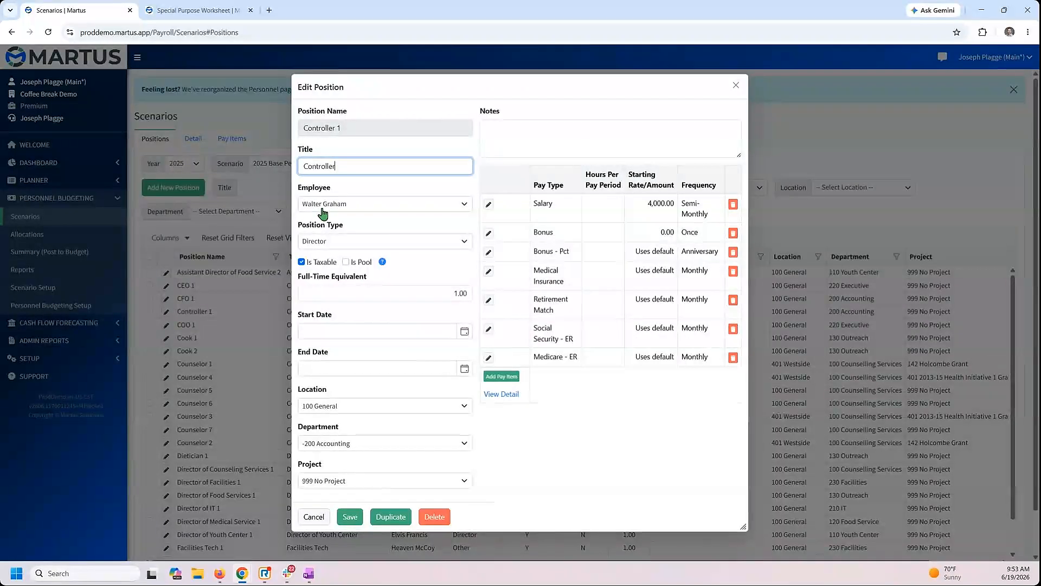
click(347, 241)
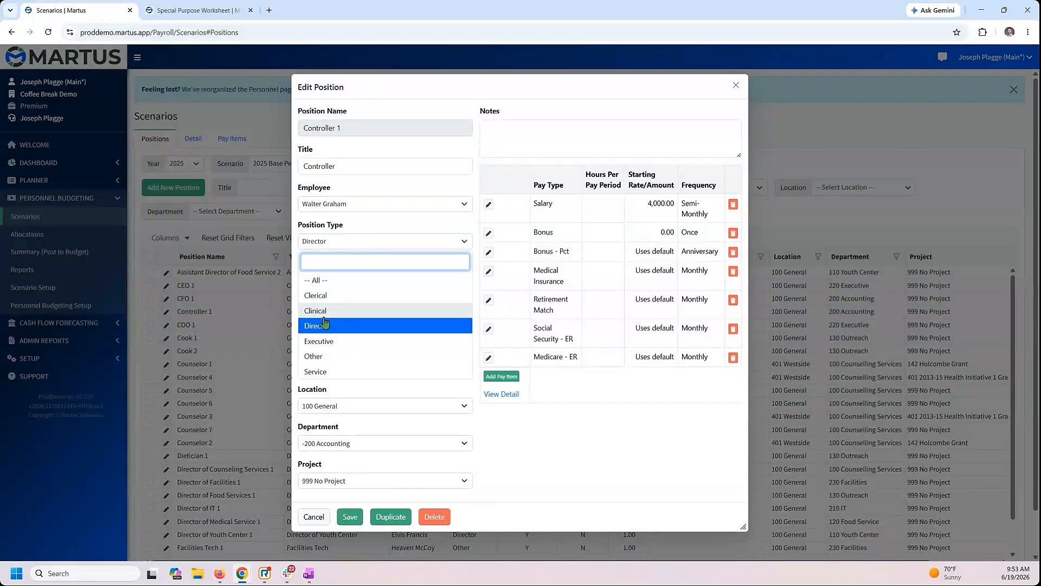
click(355, 230)
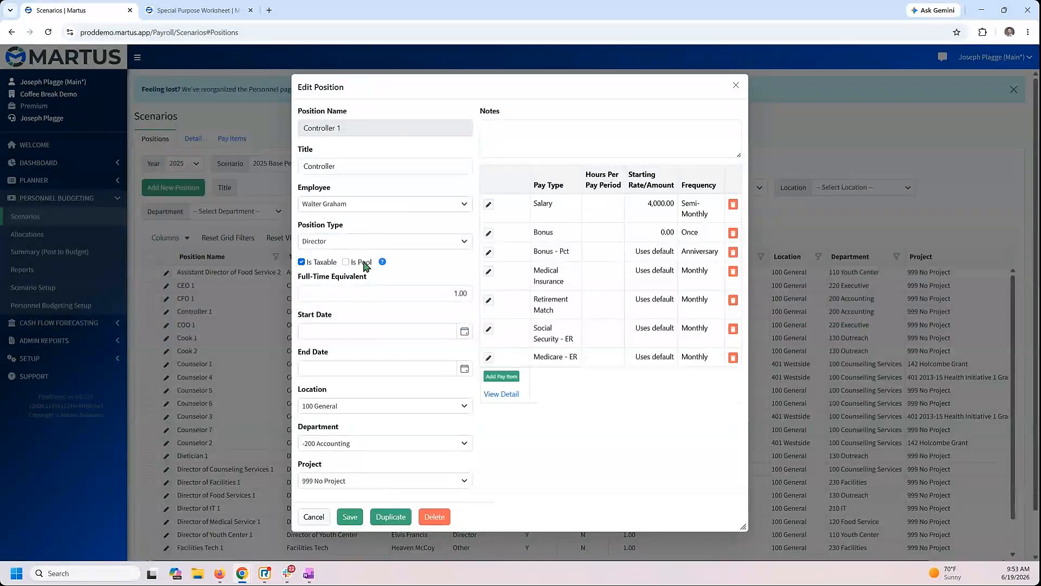
click(385, 288)
double_click(460, 292)
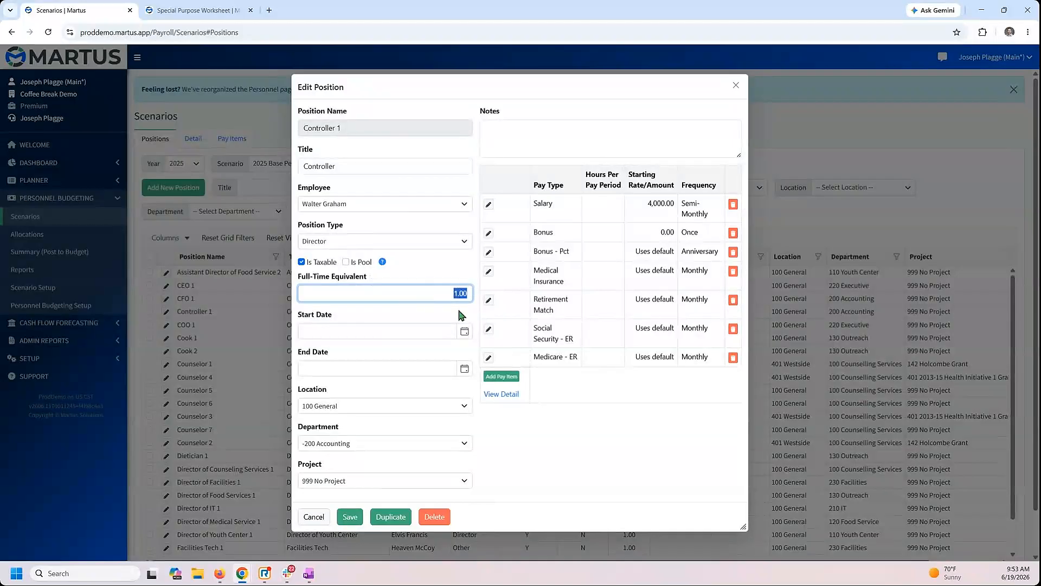
click(347, 353)
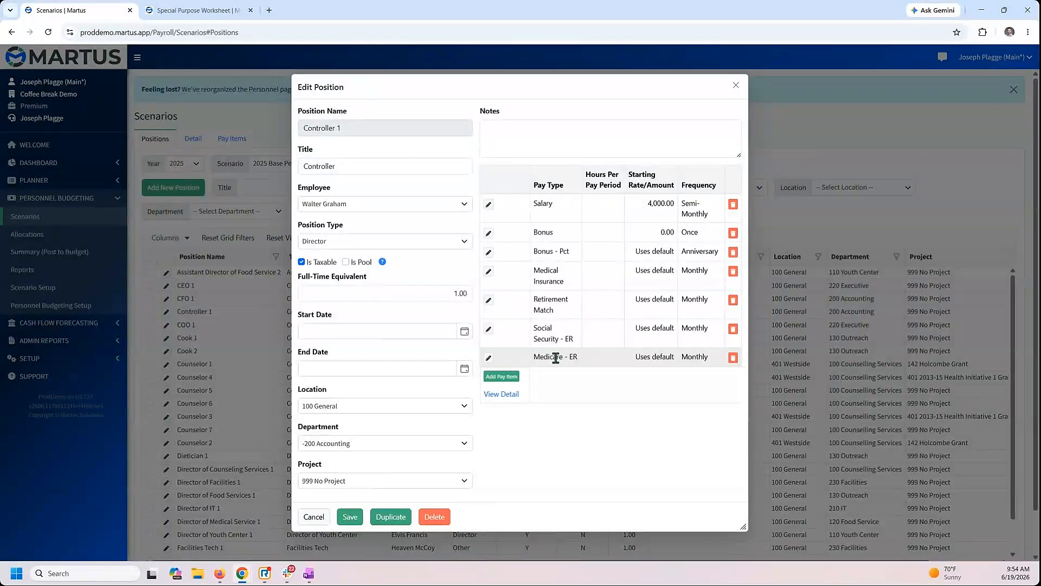
- Open the pay detail for the Controller 1 position and hide the Position Name, Location, Department and Project columns
click(504, 394)
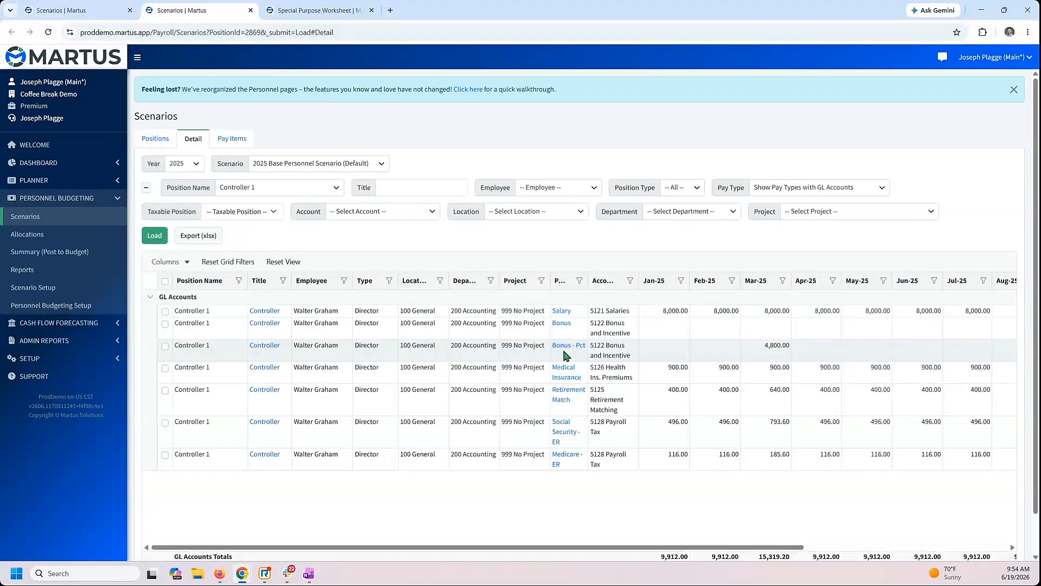
click(138, 59)
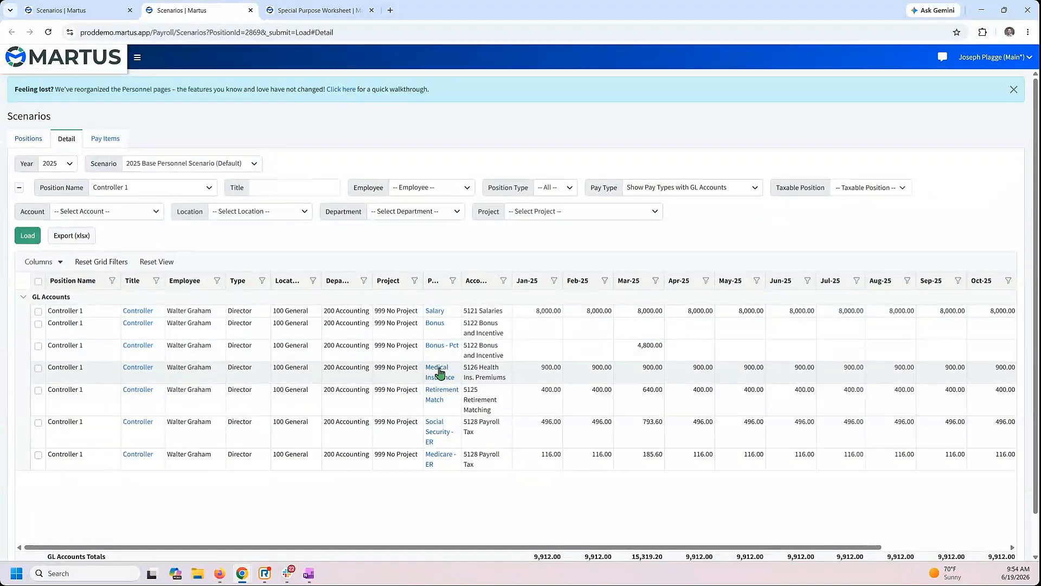
click(41, 261)
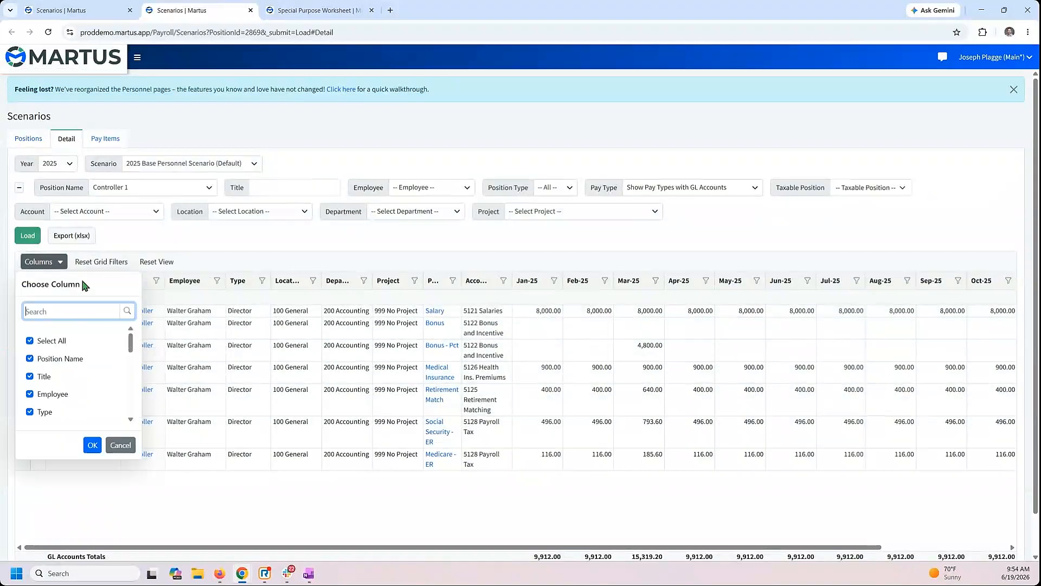
scroll(68, 358, down, 1)
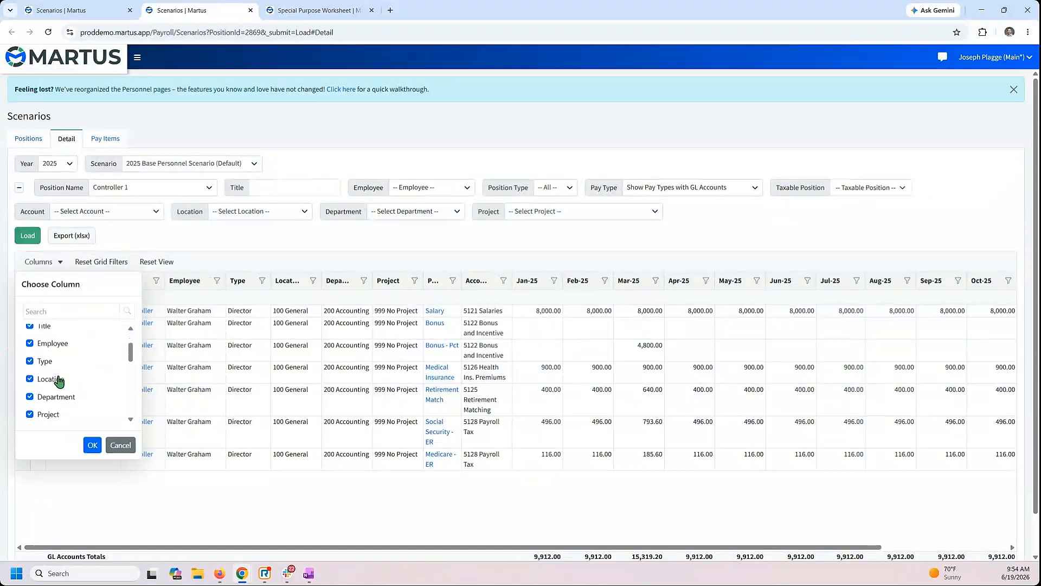
click(56, 379)
click(58, 393)
click(50, 415)
click(95, 445)
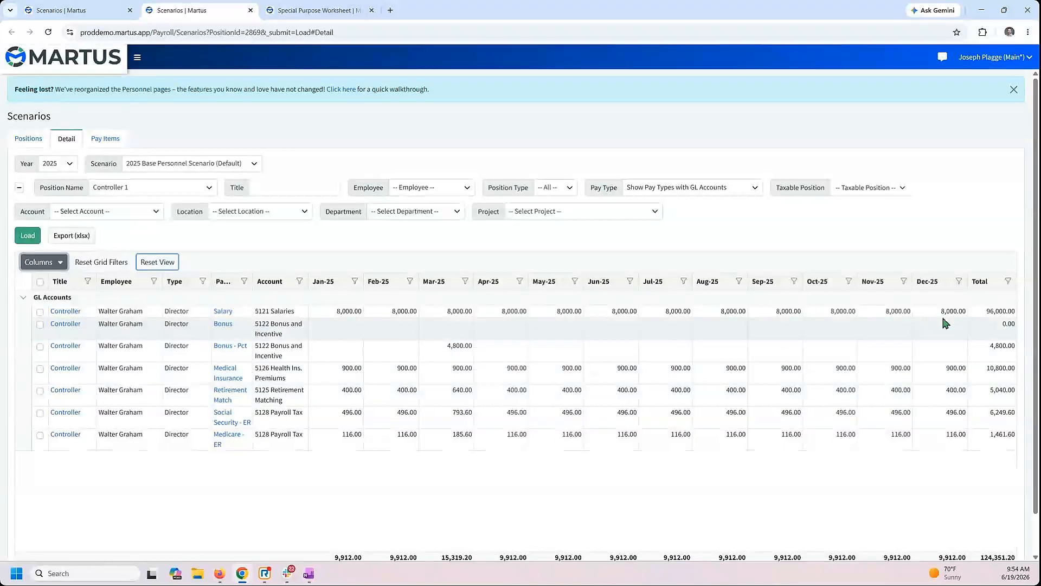
- Move the Total column ahead of Jan-25 in the detail grid and review the position's pay amounts
click(984, 292)
drag(984, 293, 361, 296)
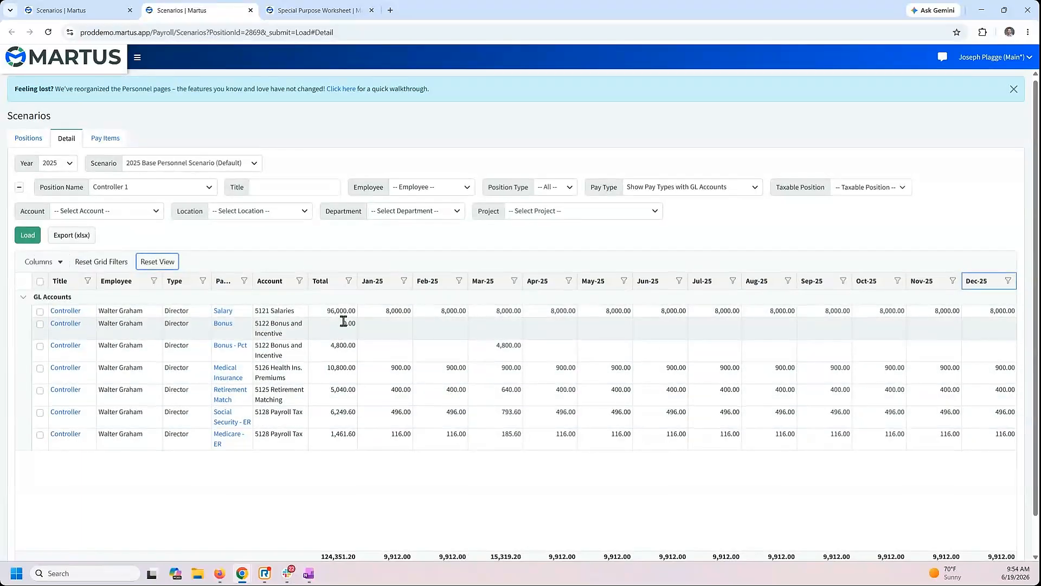
scroll(345, 337, down, 1)
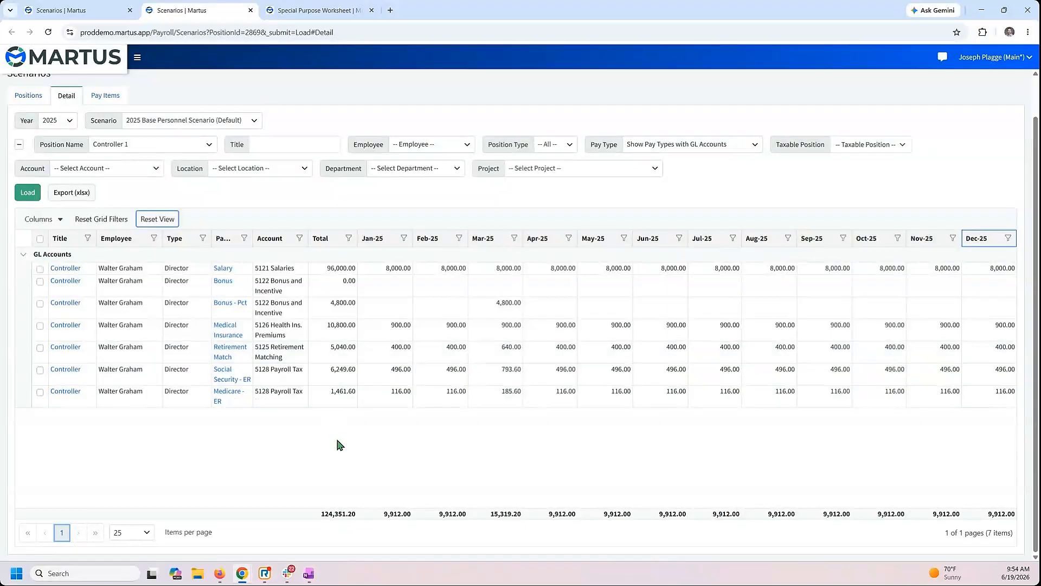
scroll(339, 442, up, 2)
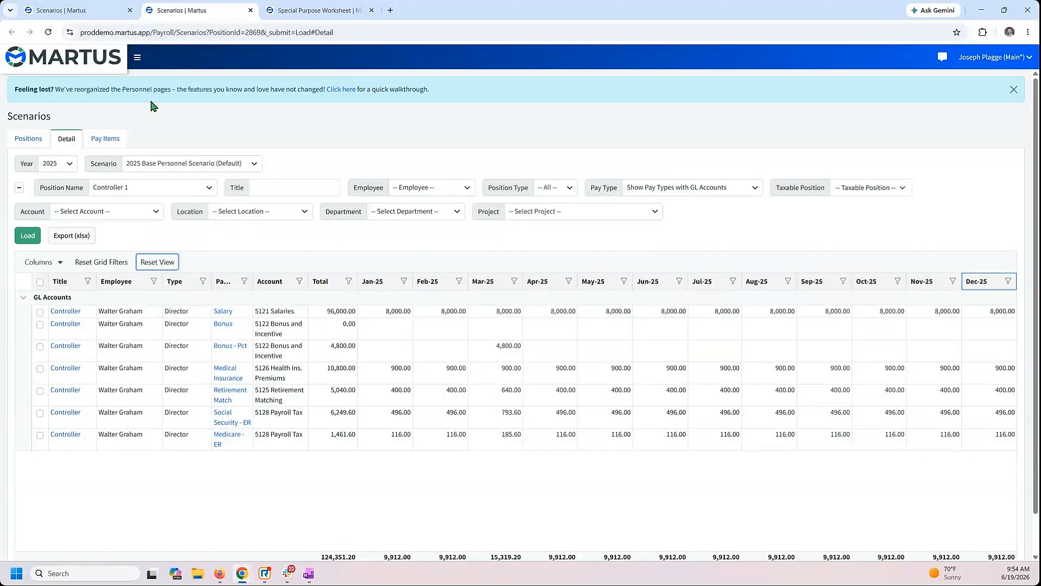
- Open the Allocation Analysis in the personnel Reports and load it for 2026
click(137, 57)
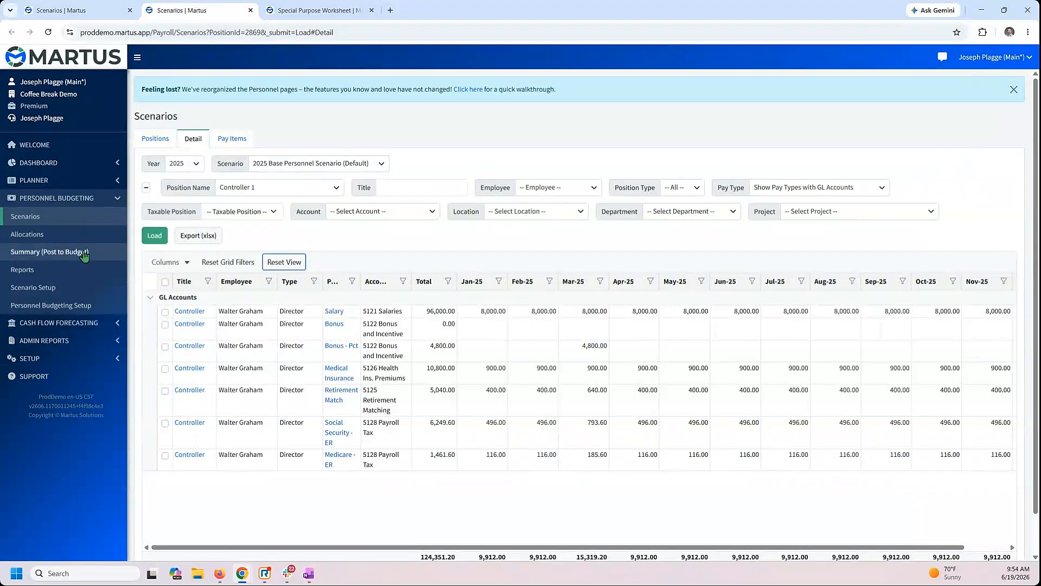
click(24, 269)
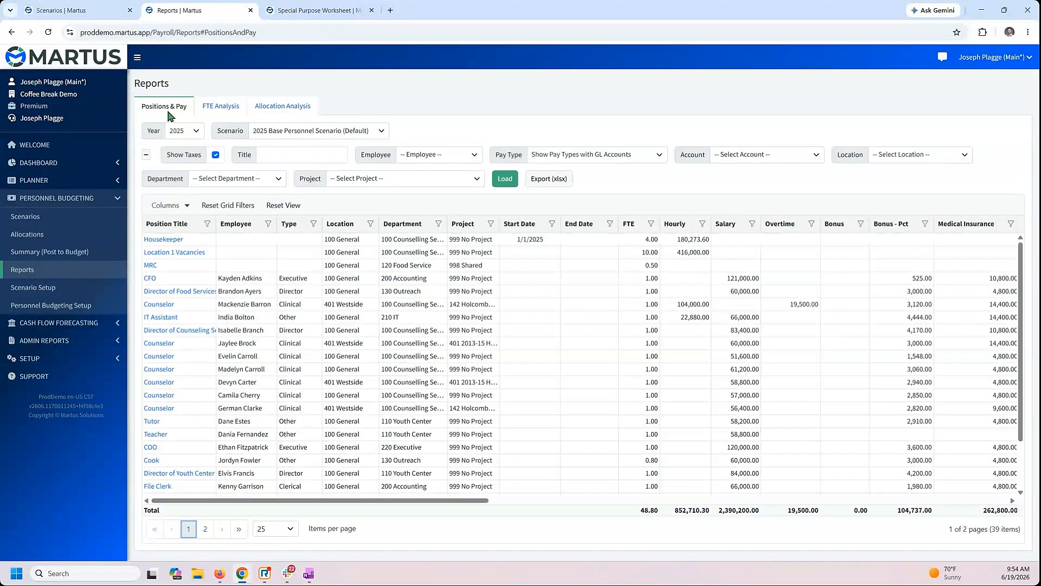
click(275, 107)
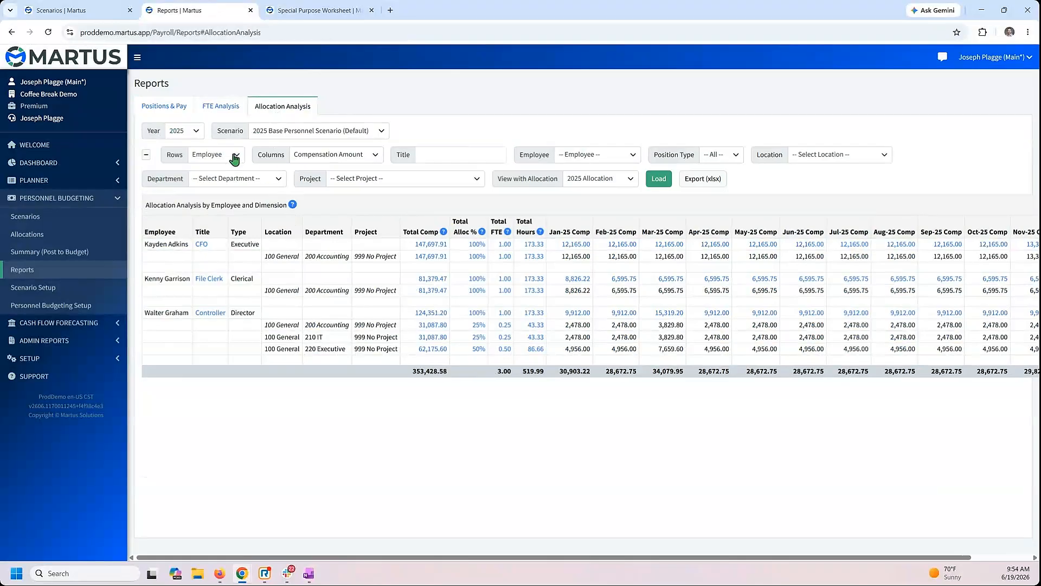
click(196, 133)
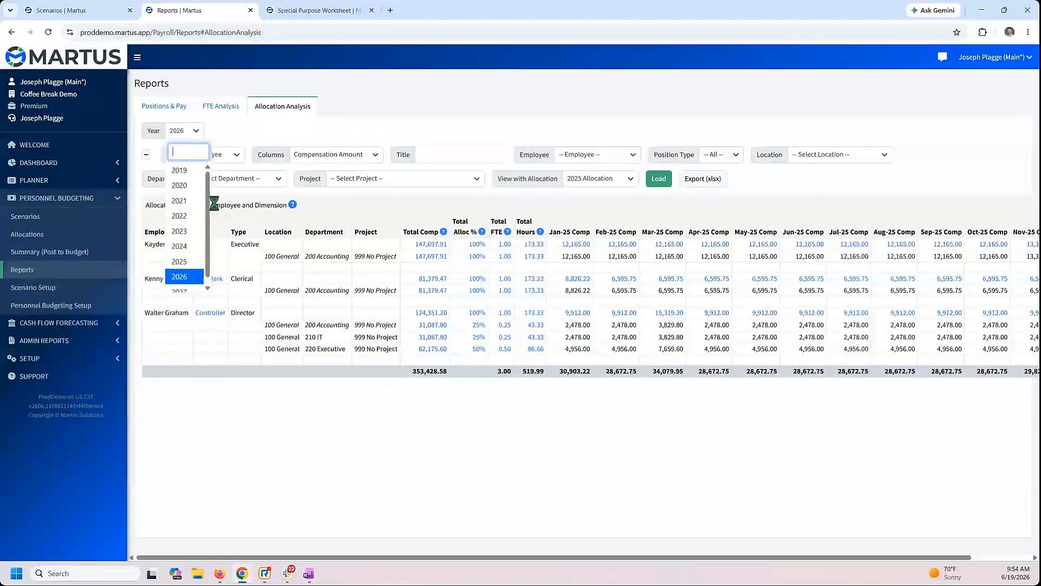
click(180, 275)
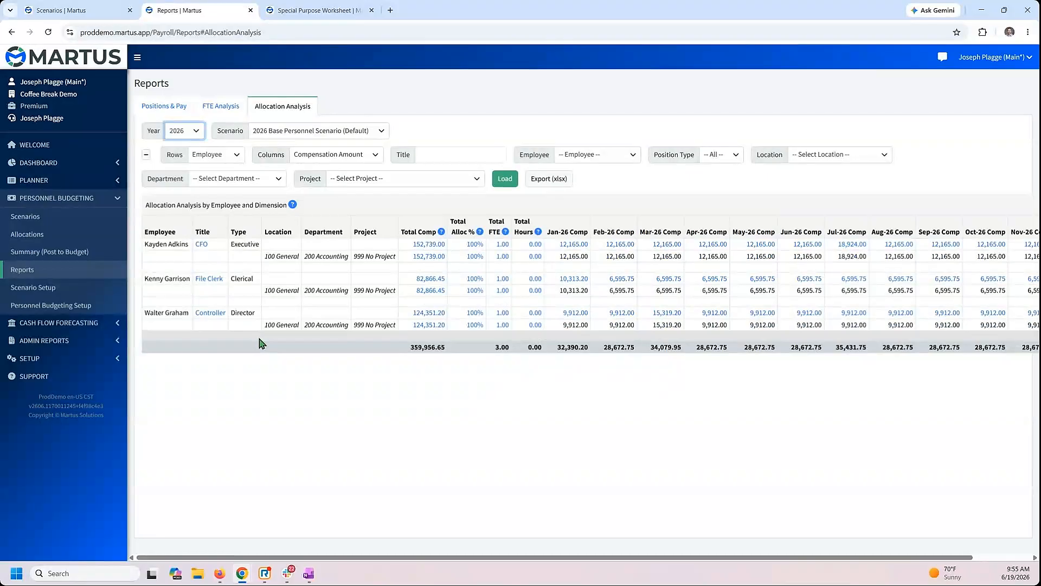
- Reload the Allocation Analysis with Dimension as rows and look at the department filter choices
click(233, 156)
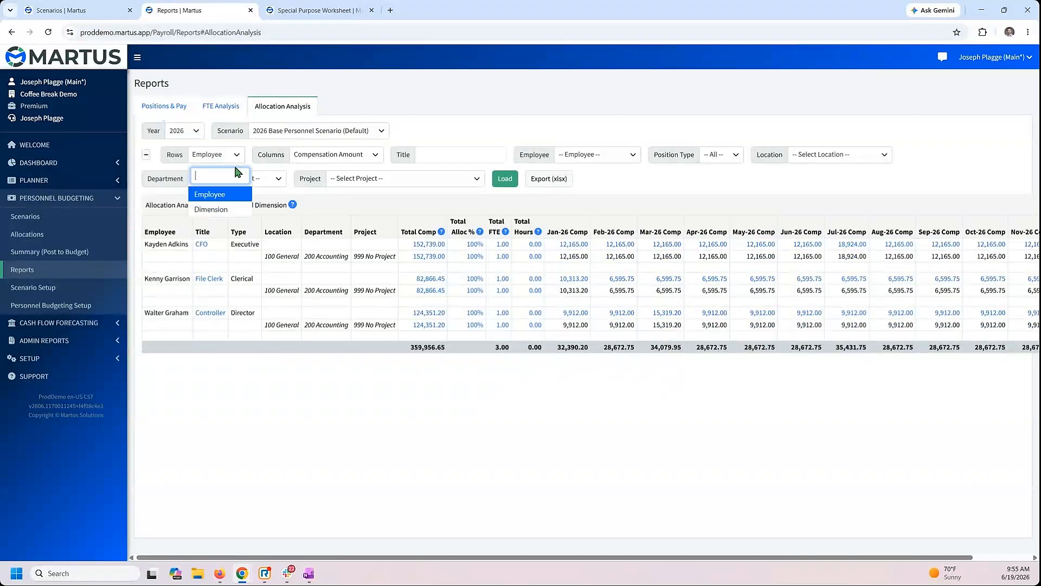
click(218, 211)
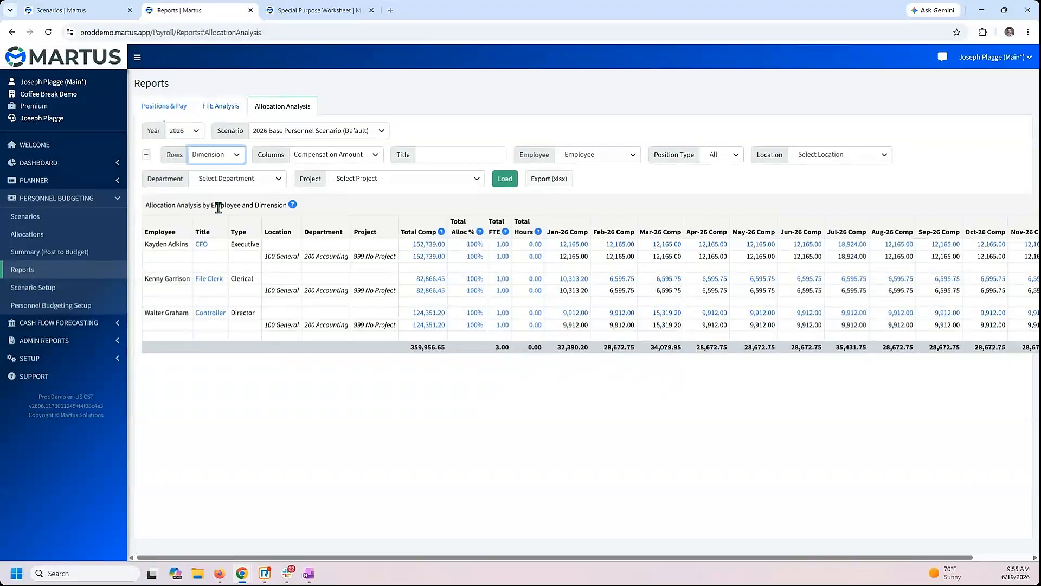
click(505, 178)
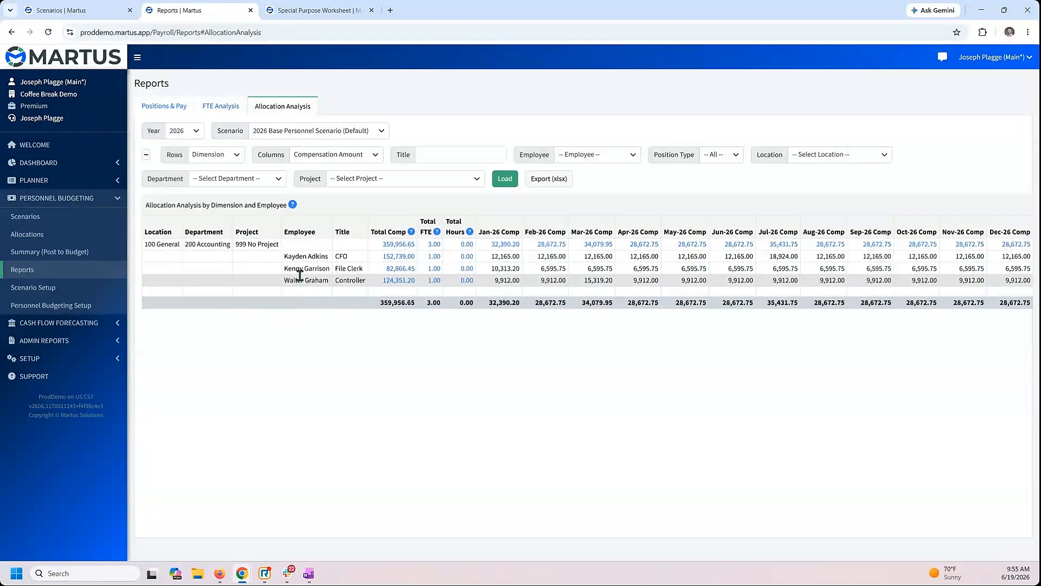
click(276, 178)
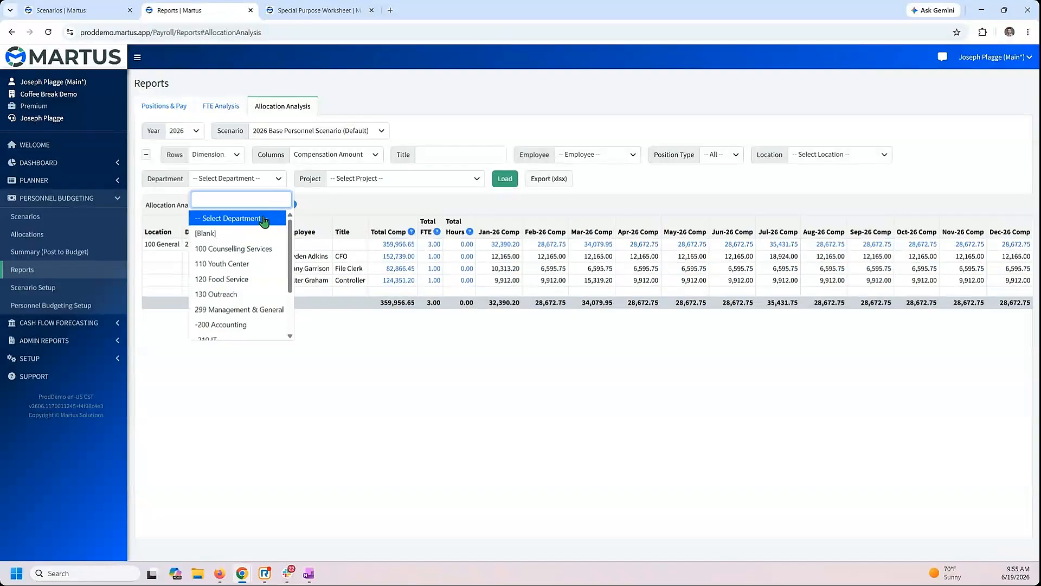
click(329, 197)
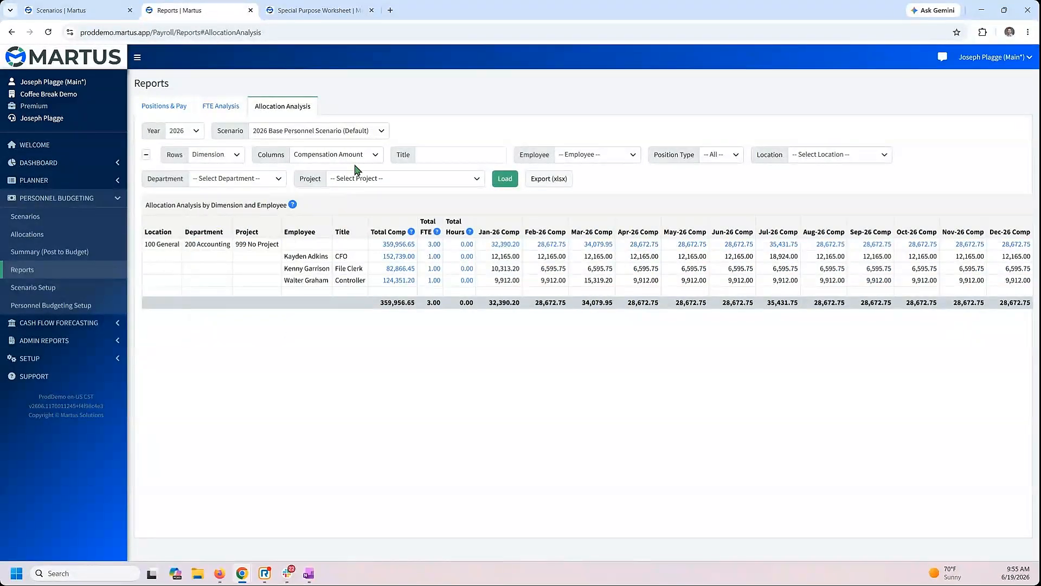
- Reload the Allocation Analysis with FTE as the columns
click(371, 162)
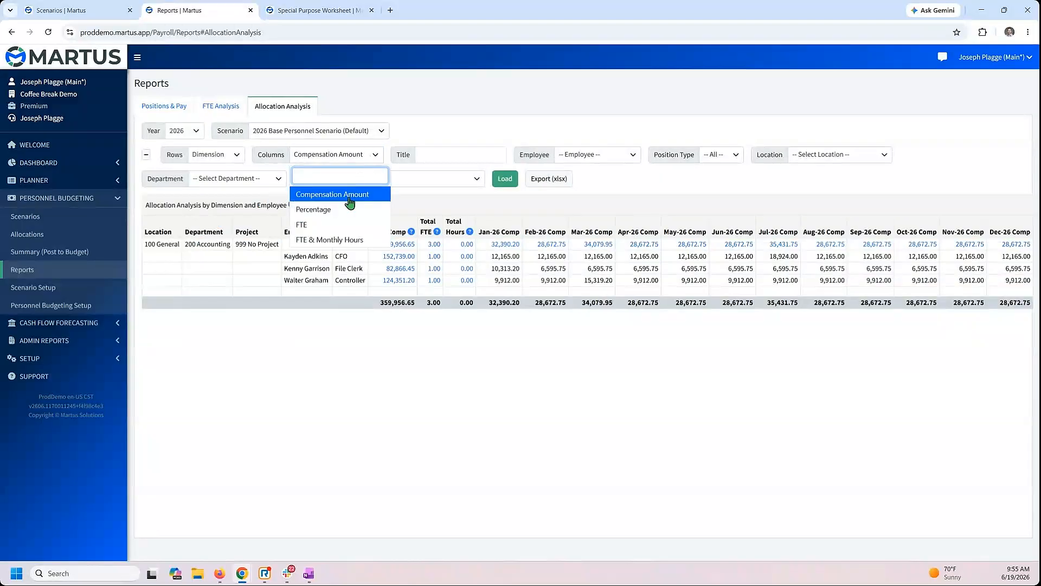
click(328, 225)
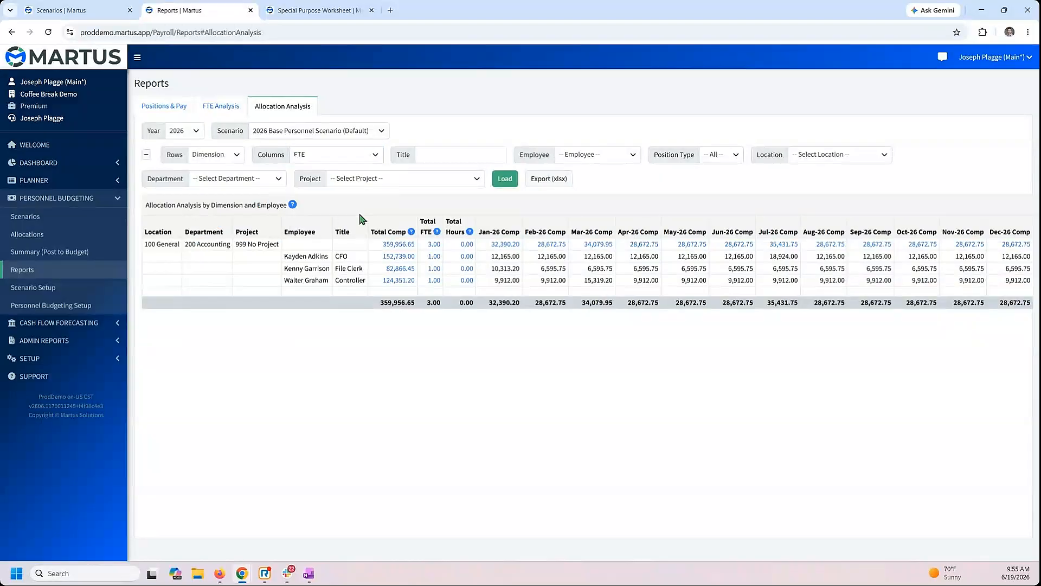
click(505, 179)
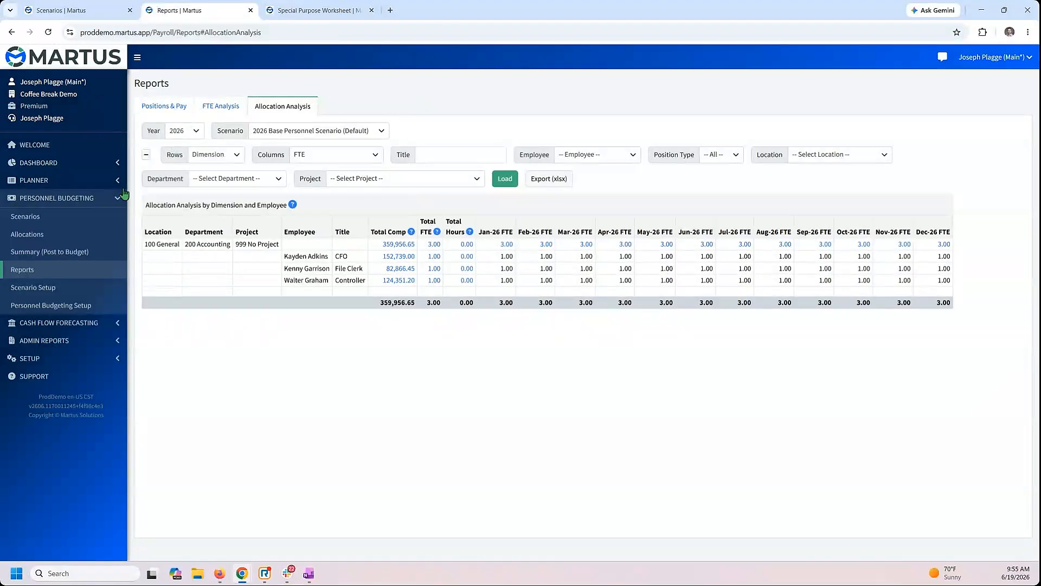
- Open the personnel Summary (Post to Budget) page and look through the 2025 budget lines and posting options
click(76, 251)
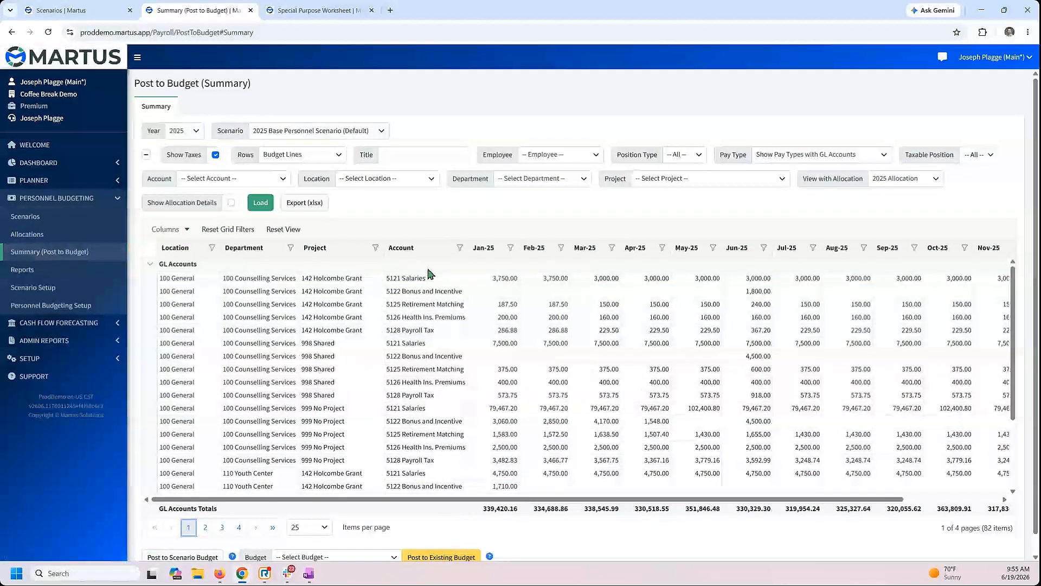
scroll(428, 319, down, 2)
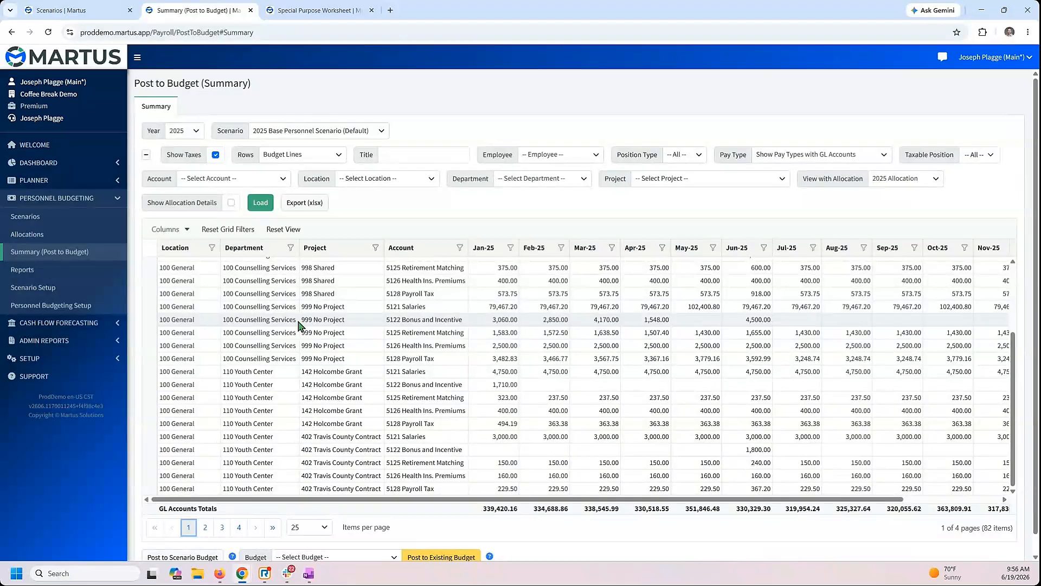
scroll(325, 322, down, 1)
scroll(350, 320, up, 3)
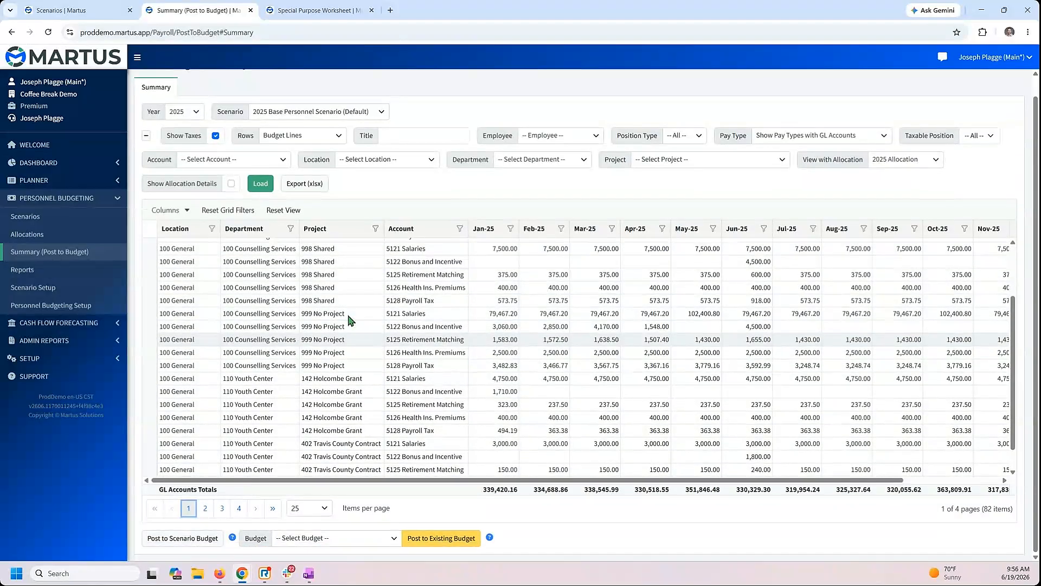